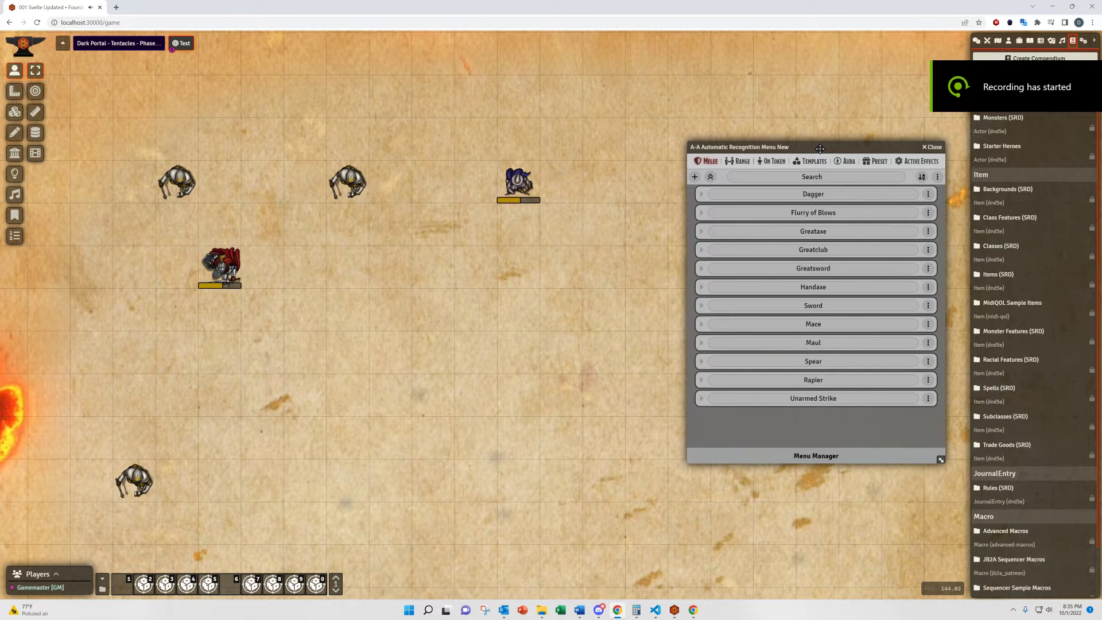
# Reposition the Automatic Recognition Menu on the canvas and expand the Dagger entry in the Melee category.
pyautogui.moveTo(821, 149); pyautogui.dragTo(673, 168)
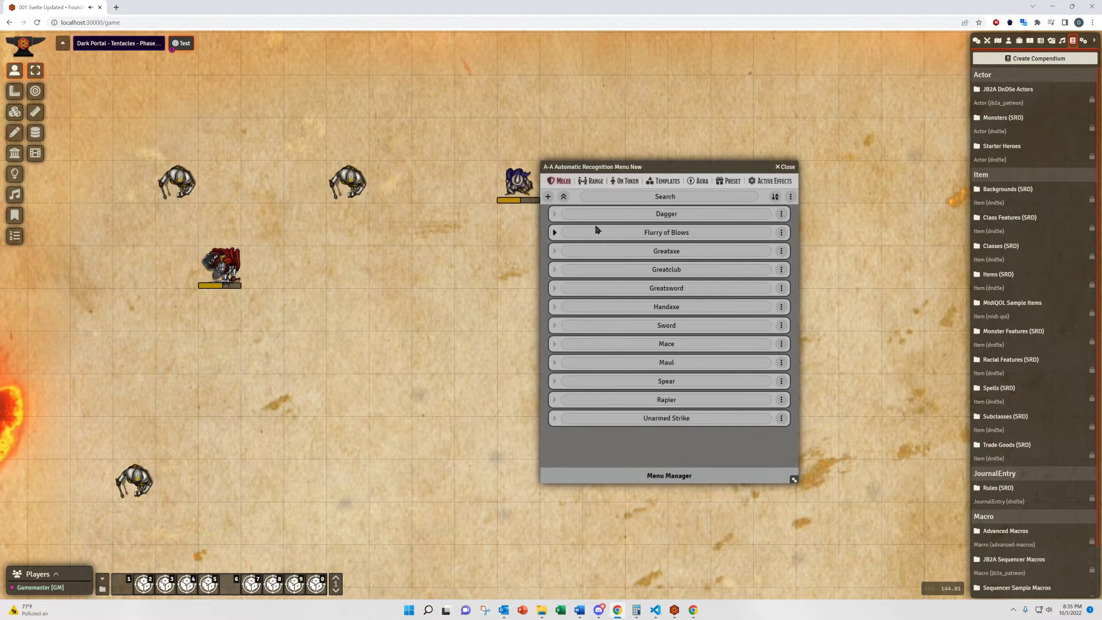
pyautogui.click(554, 214)
pyautogui.moveTo(620, 167)
pyautogui.mouseDown()
pyautogui.moveTo(668, 171)
pyautogui.moveTo(619, 167)
pyautogui.mouseUp()
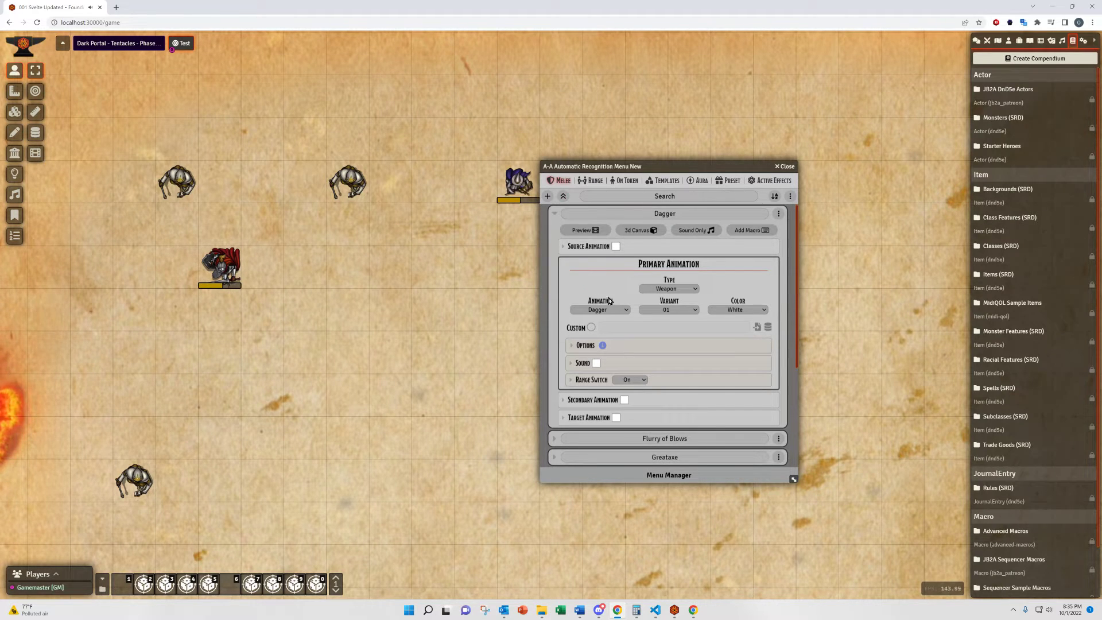
# Examine the layout of the first entries in the Range, On Token, Templates and Aura categories.
pyautogui.click(591, 180)
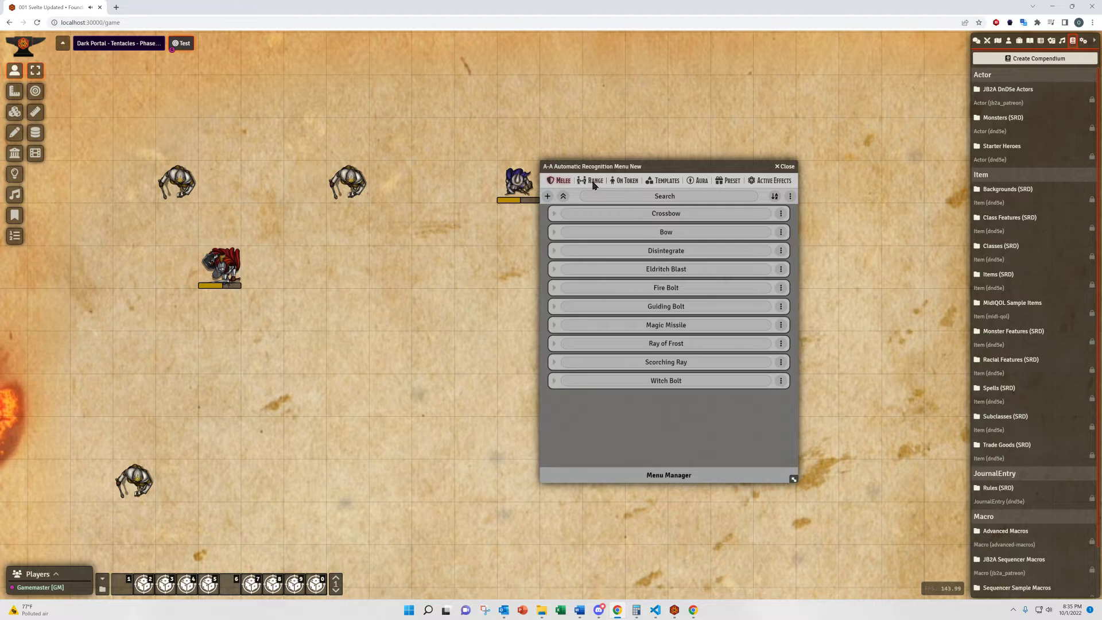
pyautogui.click(558, 213)
pyautogui.click(628, 181)
pyautogui.click(554, 213)
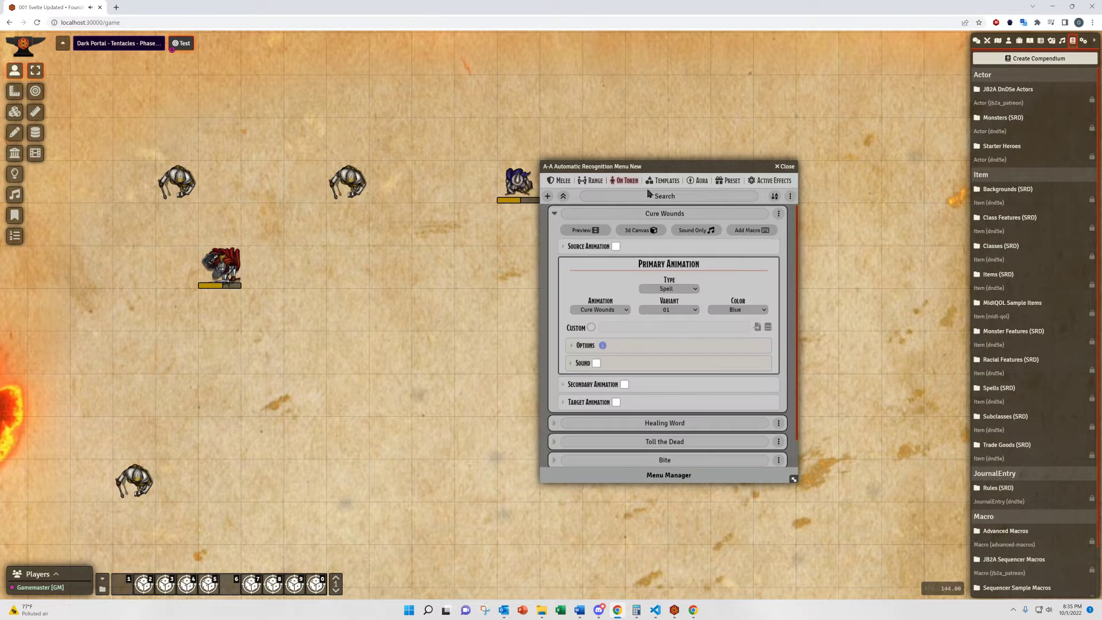
pyautogui.click(667, 182)
pyautogui.click(553, 214)
pyautogui.click(698, 180)
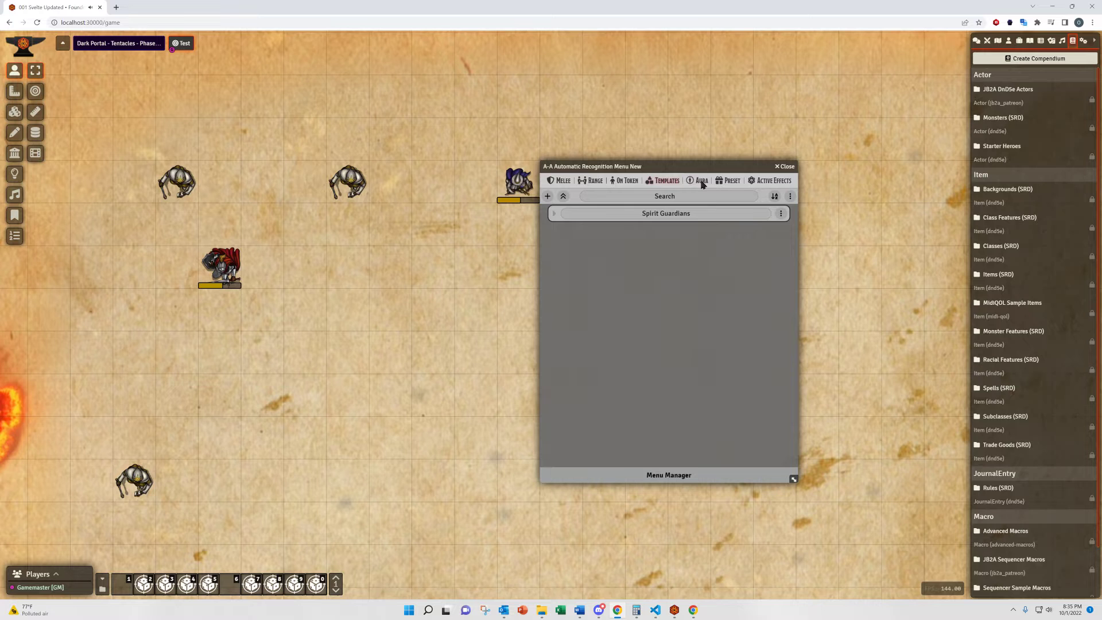
pyautogui.click(552, 215)
pyautogui.moveTo(566, 166); pyautogui.dragTo(634, 162)
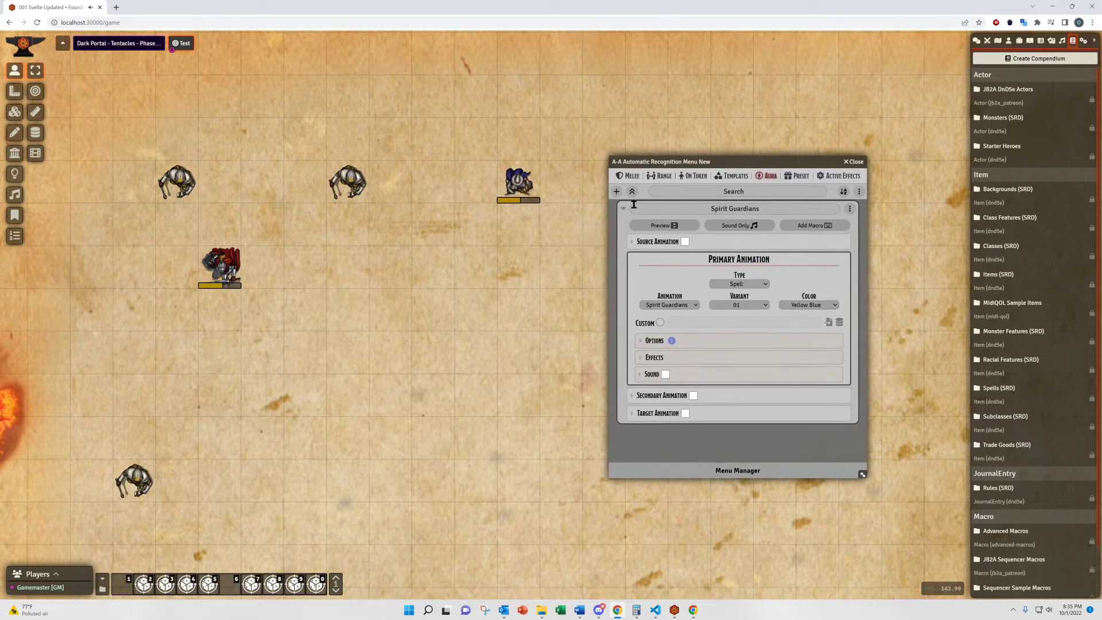
# Play the video preview of the Dagger melee animation and close the preview window.
pyautogui.click(629, 176)
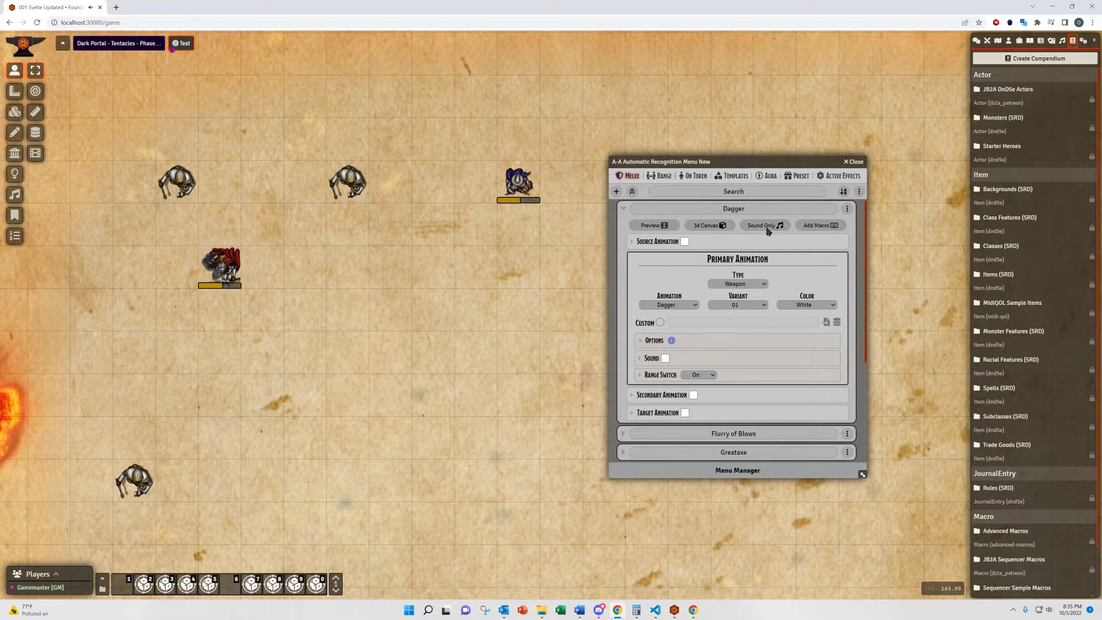
pyautogui.click(660, 229)
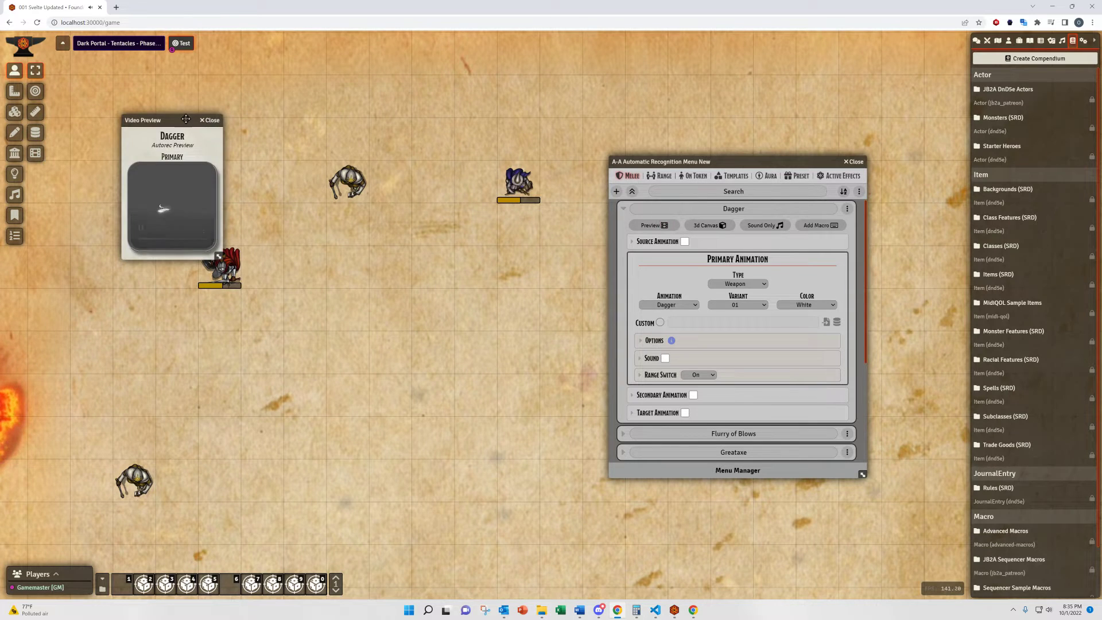
pyautogui.moveTo(186, 115); pyautogui.dragTo(277, 97)
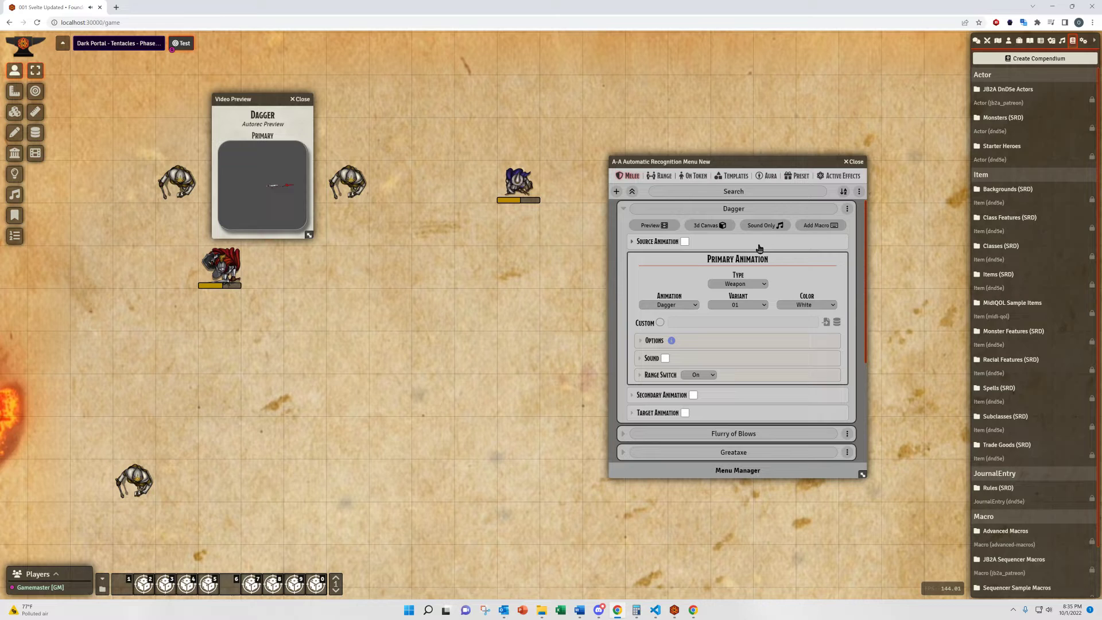
pyautogui.click(300, 99)
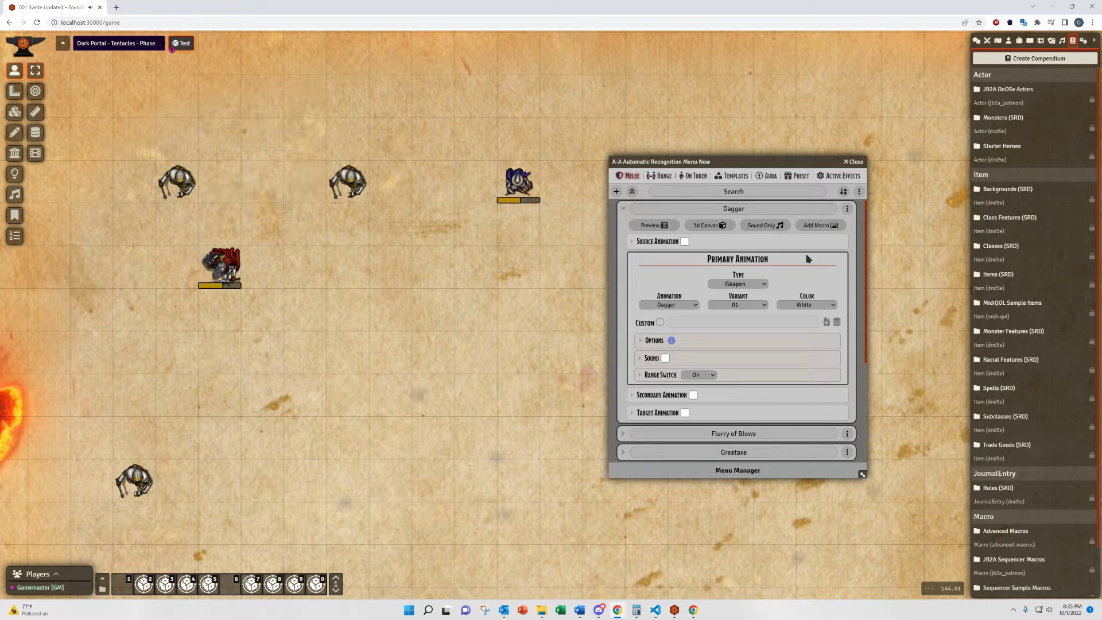
# Try Dagger's 3D Canvas particle animation and Sound Only modes, switching each back off.
pyautogui.click(722, 226)
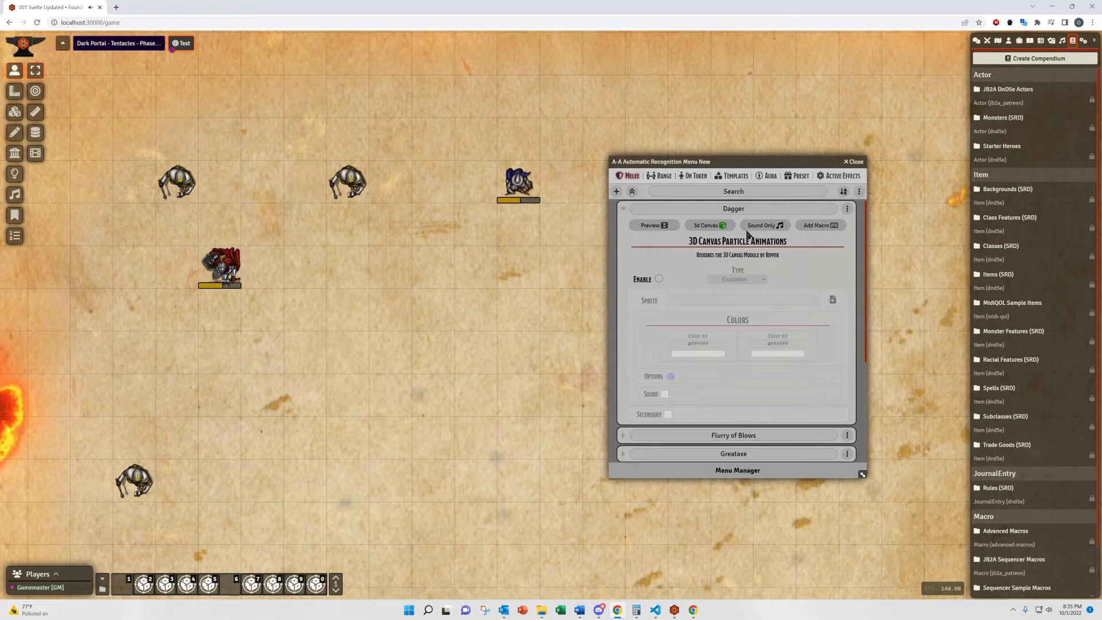
pyautogui.click(659, 280)
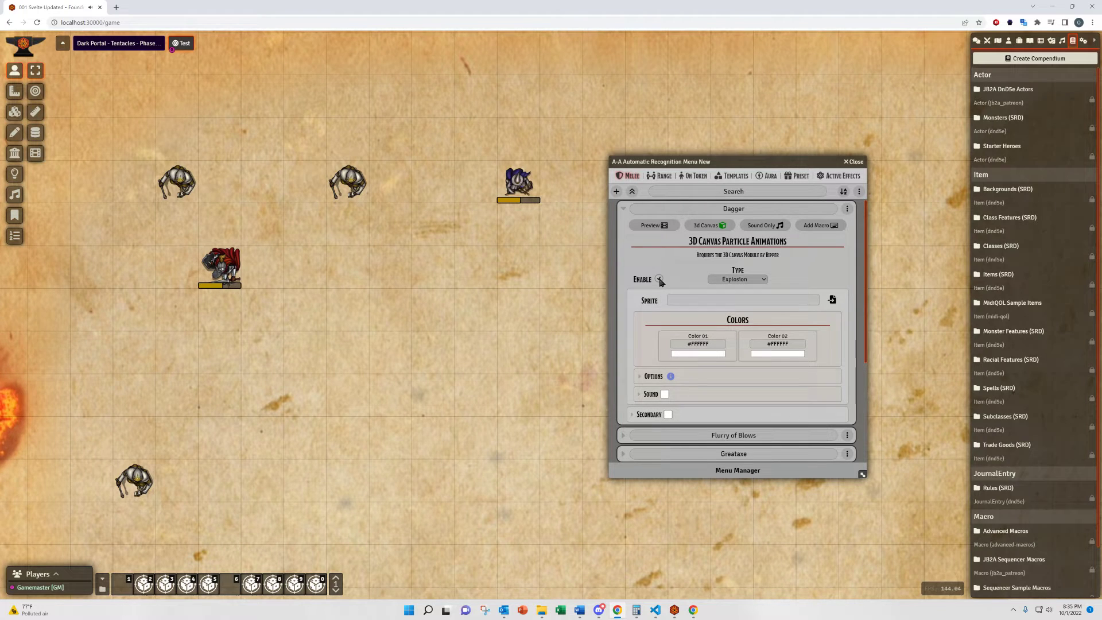
pyautogui.click(659, 279)
pyautogui.click(710, 225)
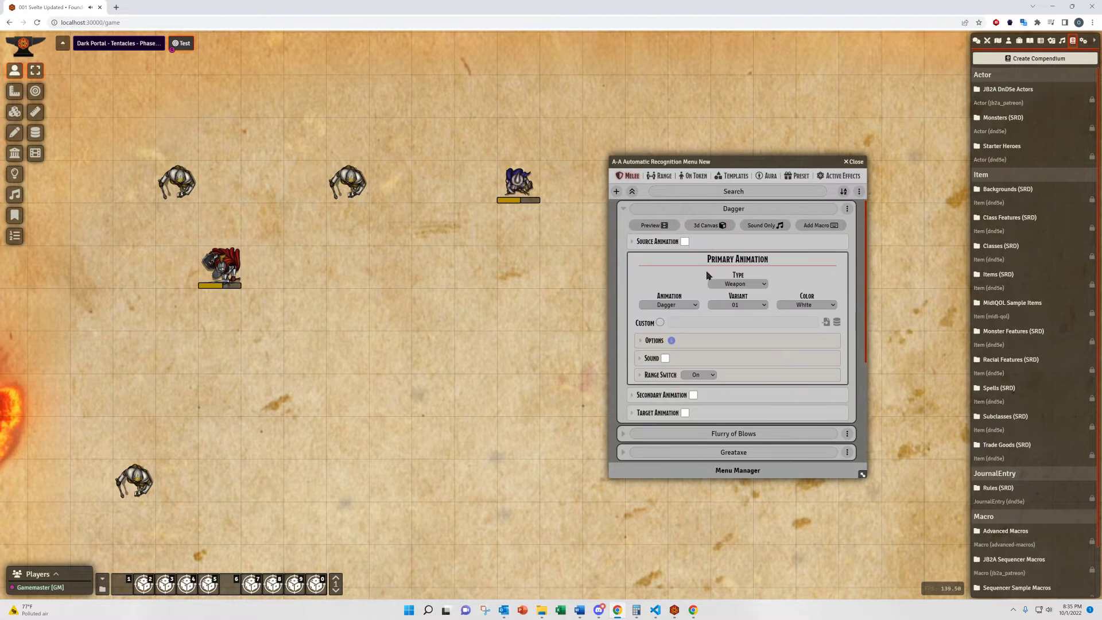
pyautogui.click(780, 226)
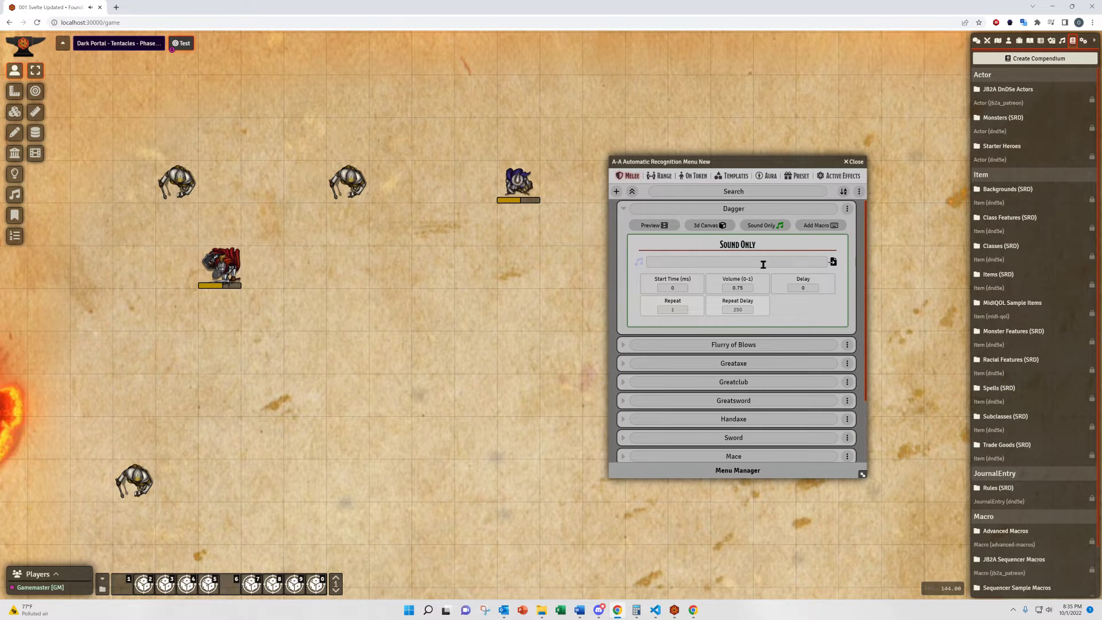
pyautogui.click(781, 227)
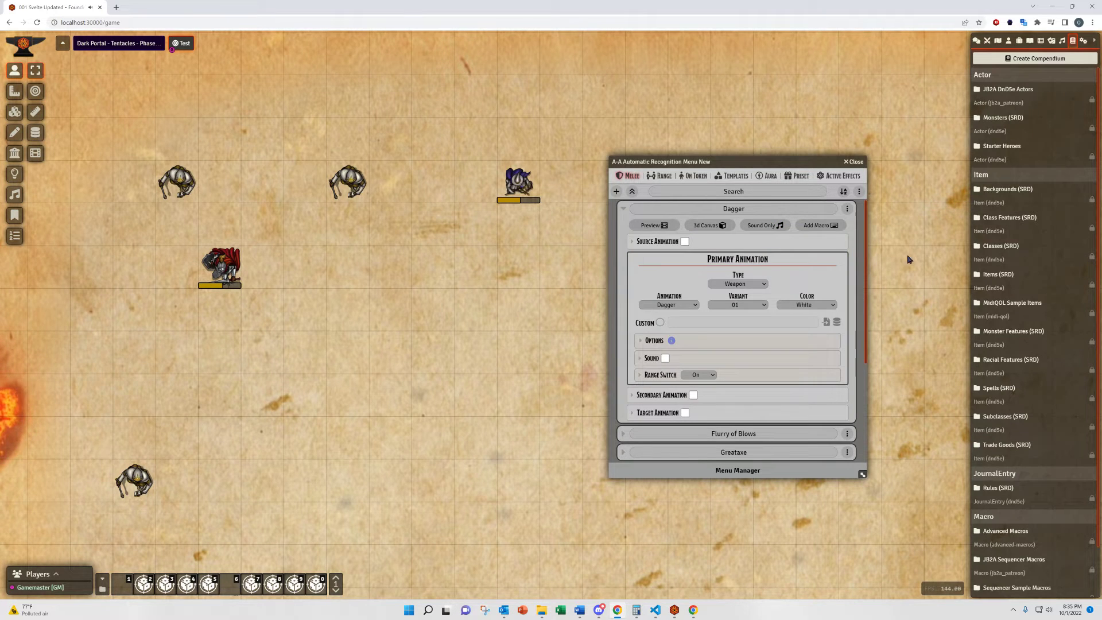
# Try Dagger's macro section with "Macro only, No Animation", restore "Concurrent with Animation" and remove the macro section.
pyautogui.click(830, 225)
pyautogui.click(701, 271)
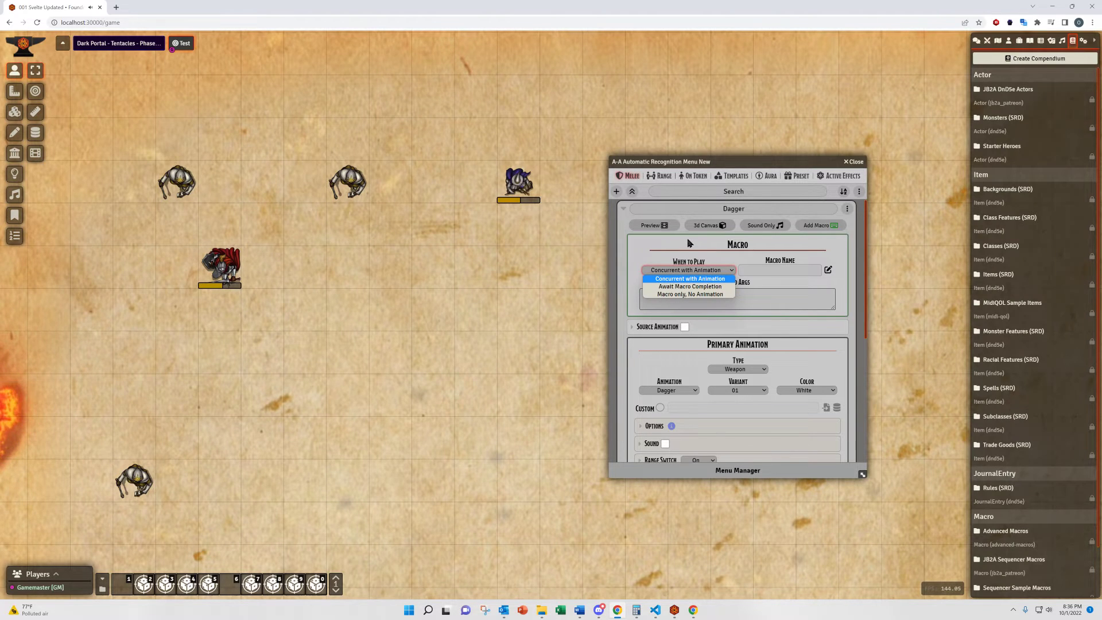
pyautogui.click(692, 293)
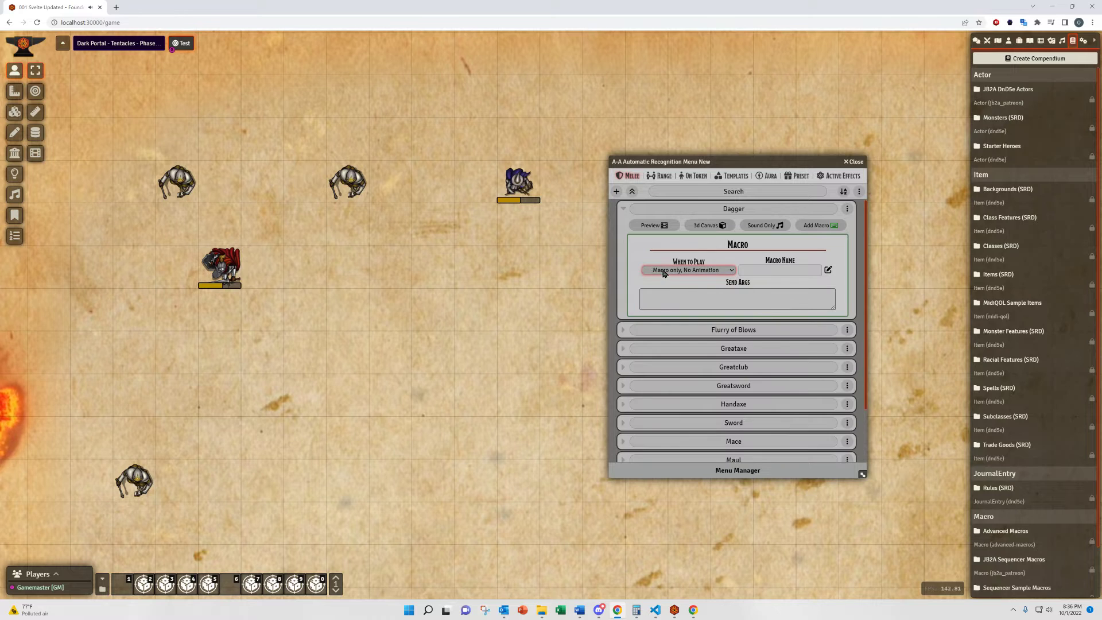
pyautogui.click(713, 270)
pyautogui.click(713, 278)
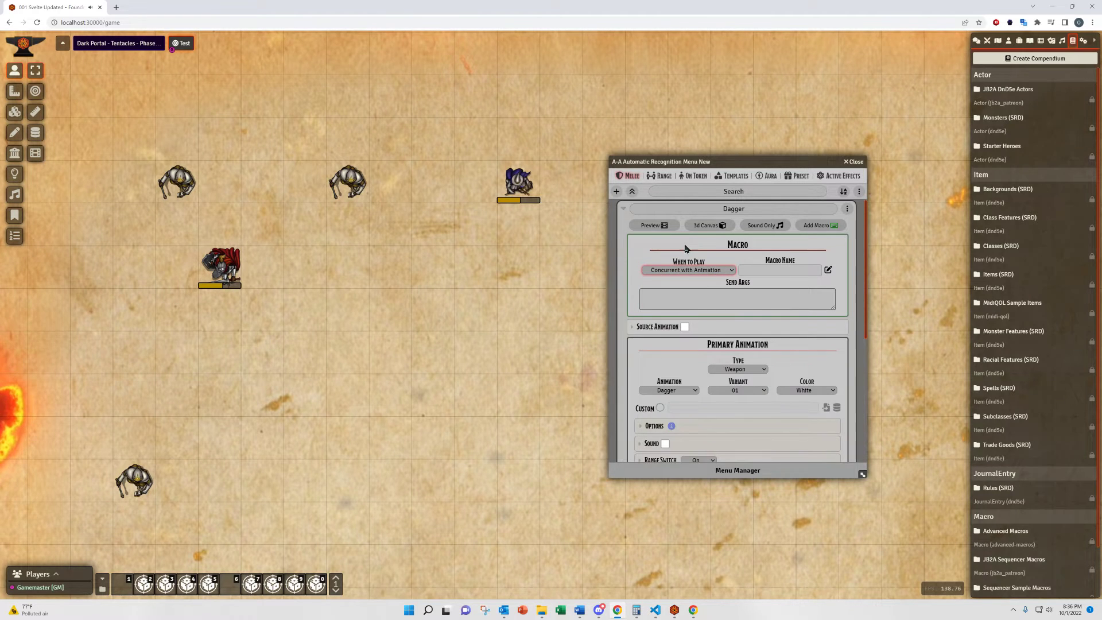
pyautogui.click(833, 225)
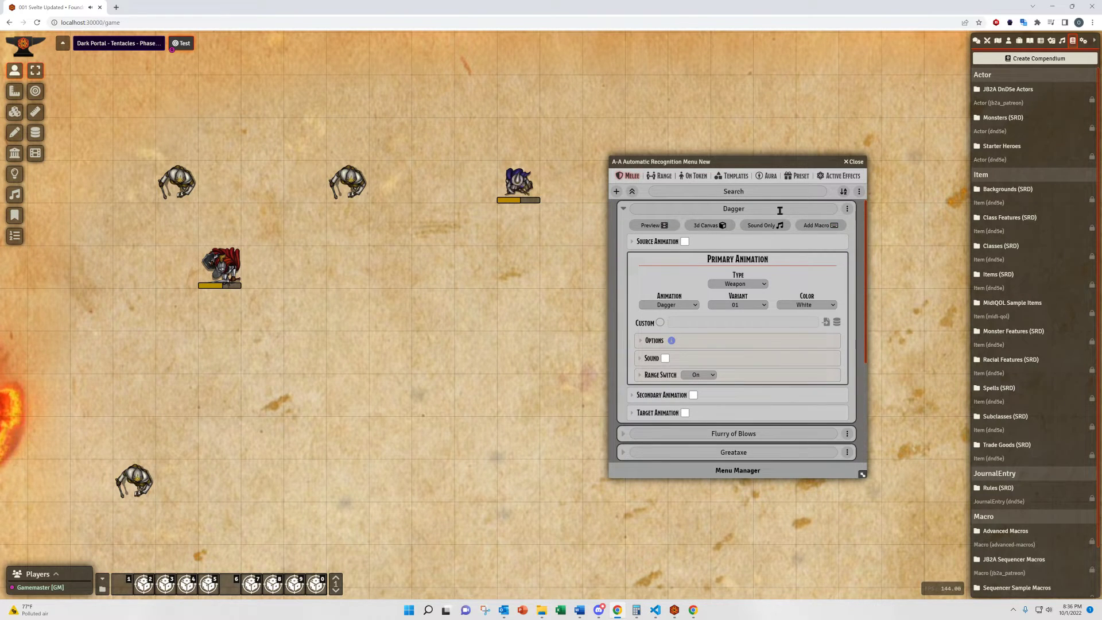
# Compare the options of the Call Lightning template and Spirit Guardians aura entries with the Dagger melee entry.
pyautogui.click(734, 176)
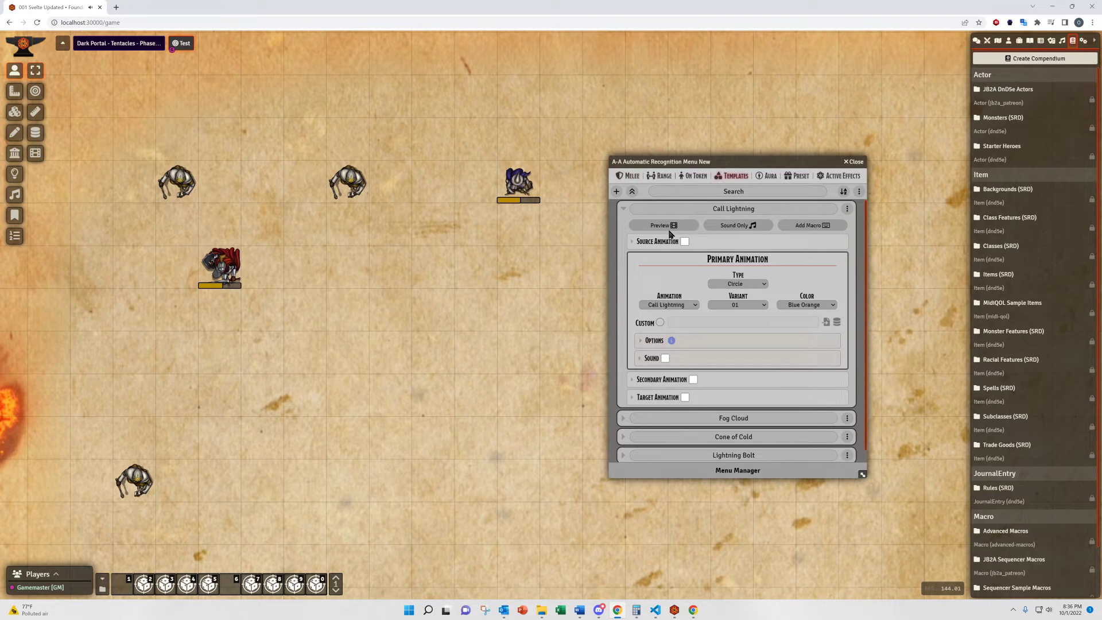
pyautogui.click(769, 176)
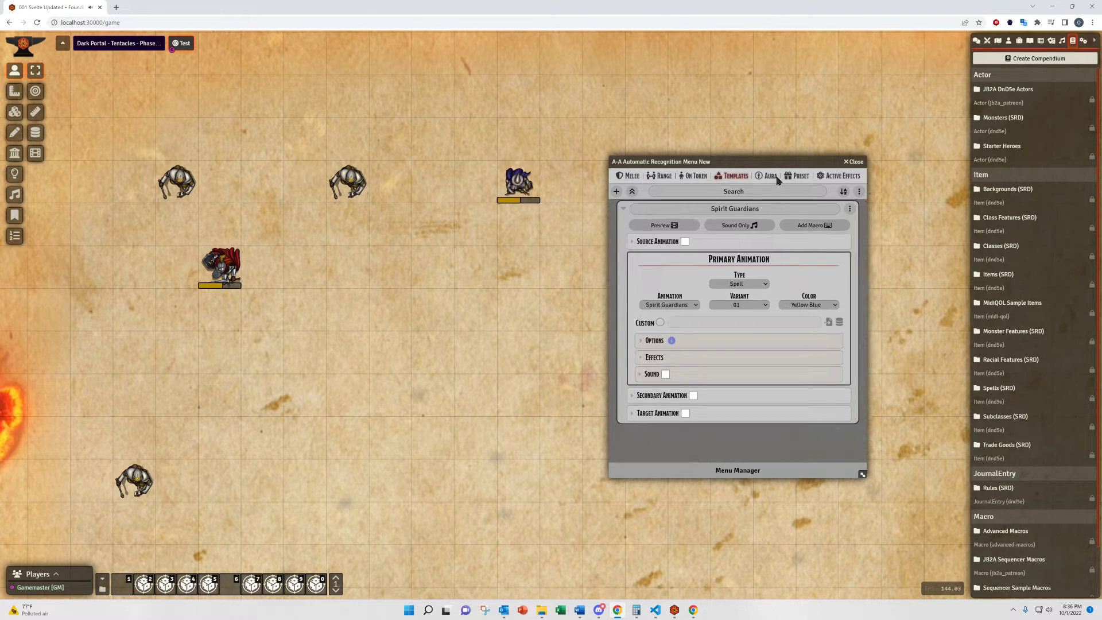
pyautogui.click(740, 176)
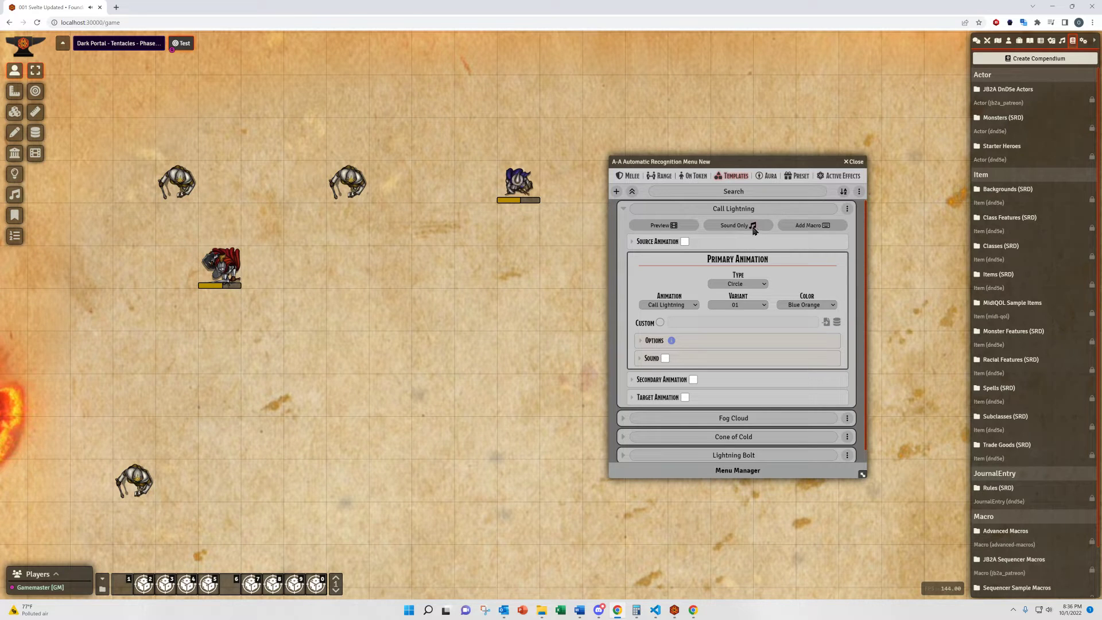
pyautogui.click(629, 176)
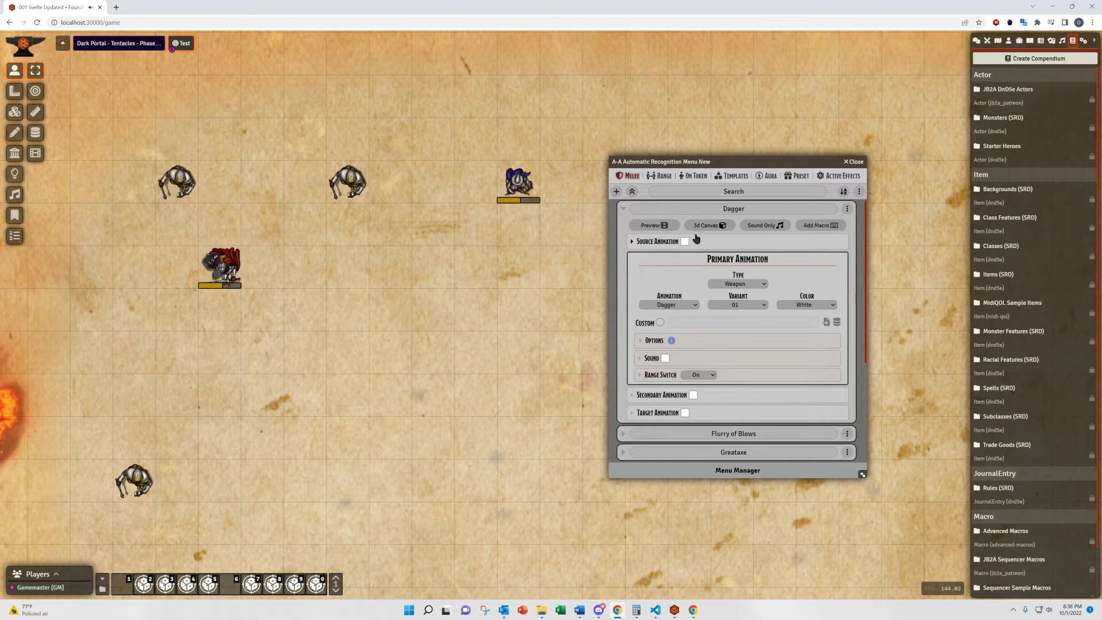
# Enable the source animation for the Dagger entry and collapse its section.
pyautogui.click(666, 242)
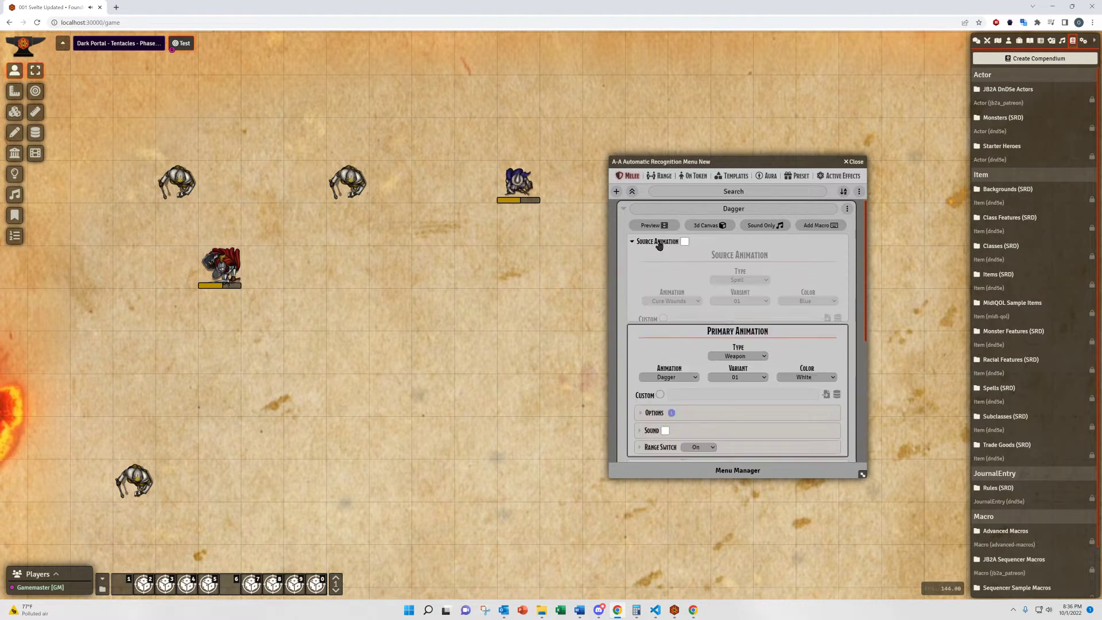
pyautogui.click(685, 243)
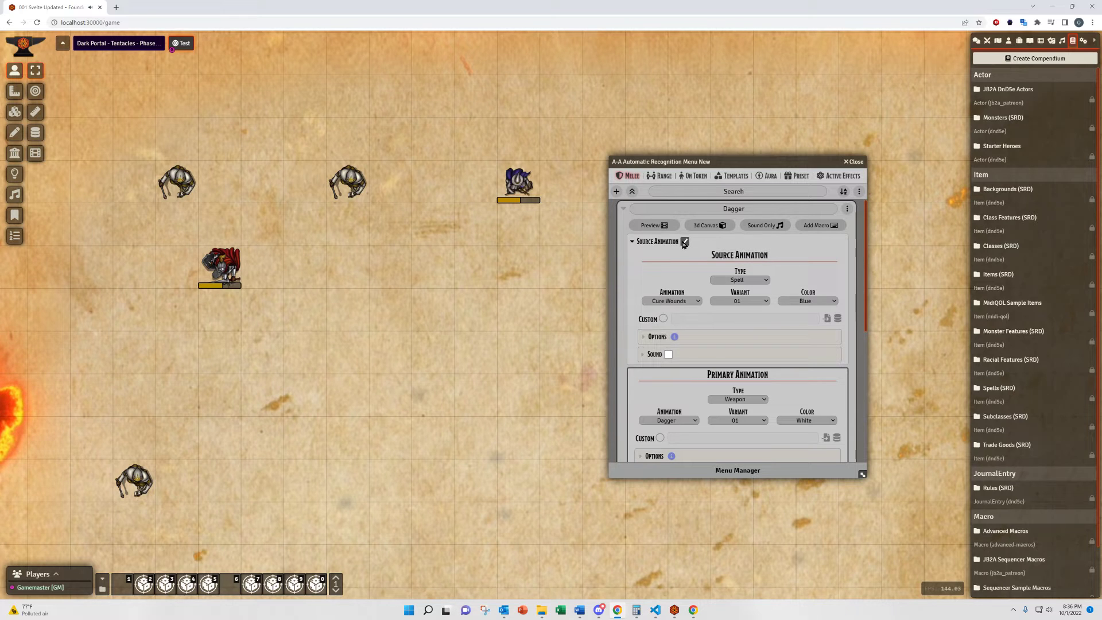
pyautogui.click(652, 246)
pyautogui.click(652, 244)
pyautogui.click(653, 246)
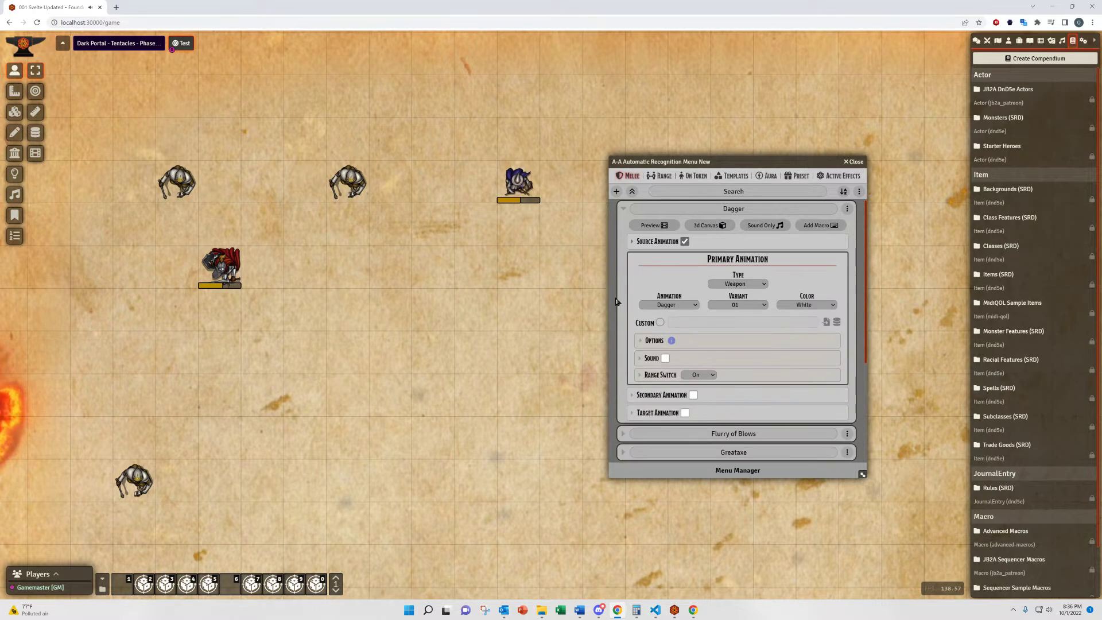
# Expand Dagger's secondary and target animation sections and enable both animations.
pyautogui.click(666, 395)
pyautogui.scroll(-2, 714, 328)
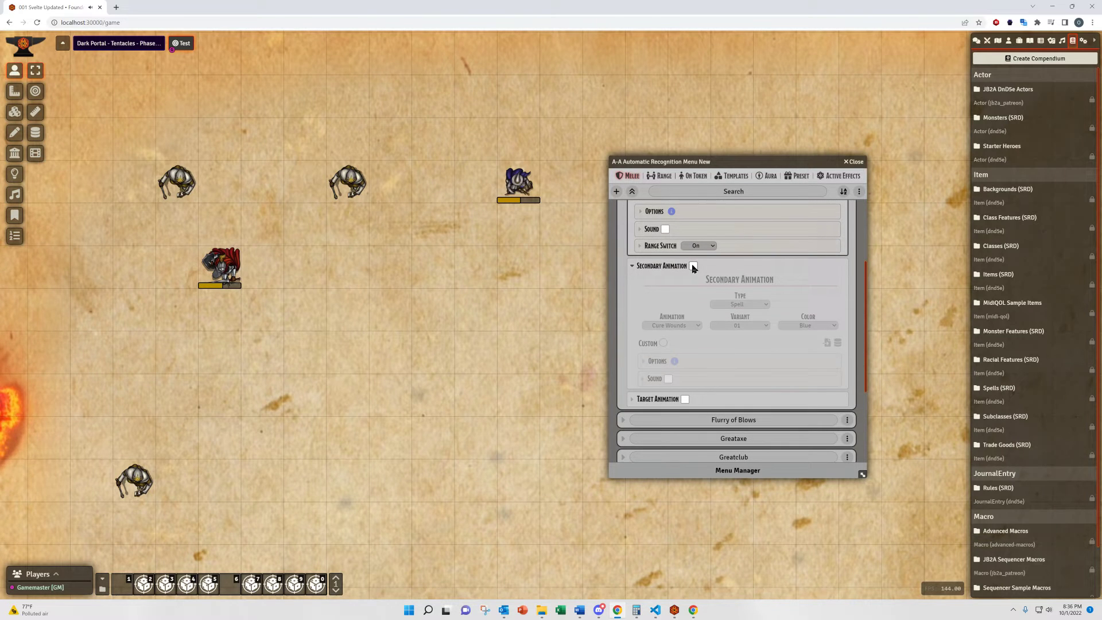
pyautogui.click(660, 400)
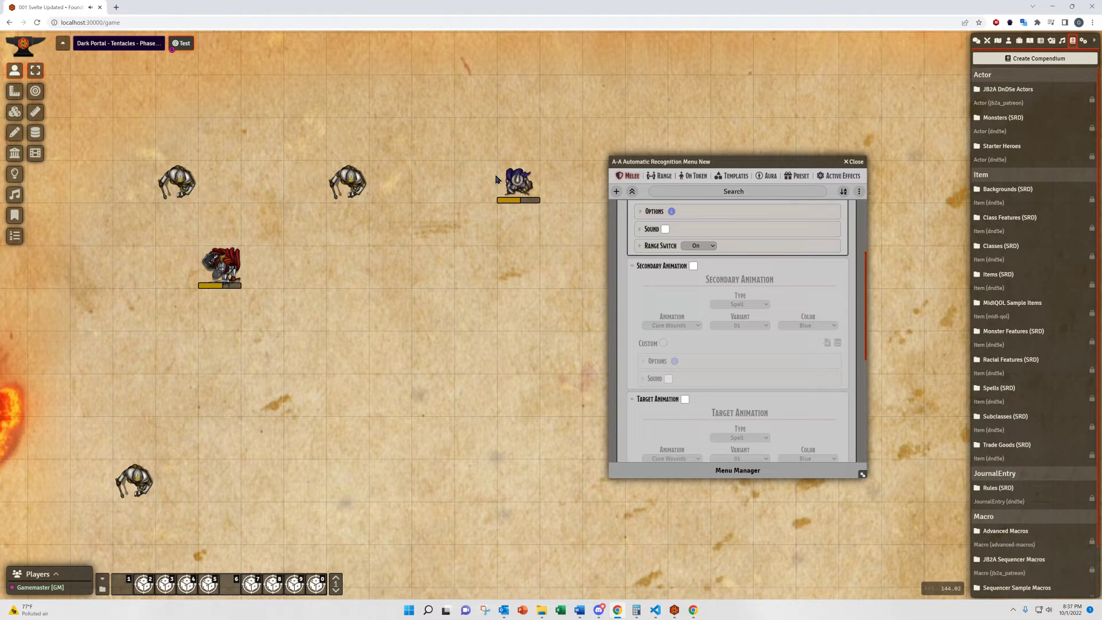
pyautogui.scroll(3, 749, 277)
pyautogui.scroll(-2, 784, 273)
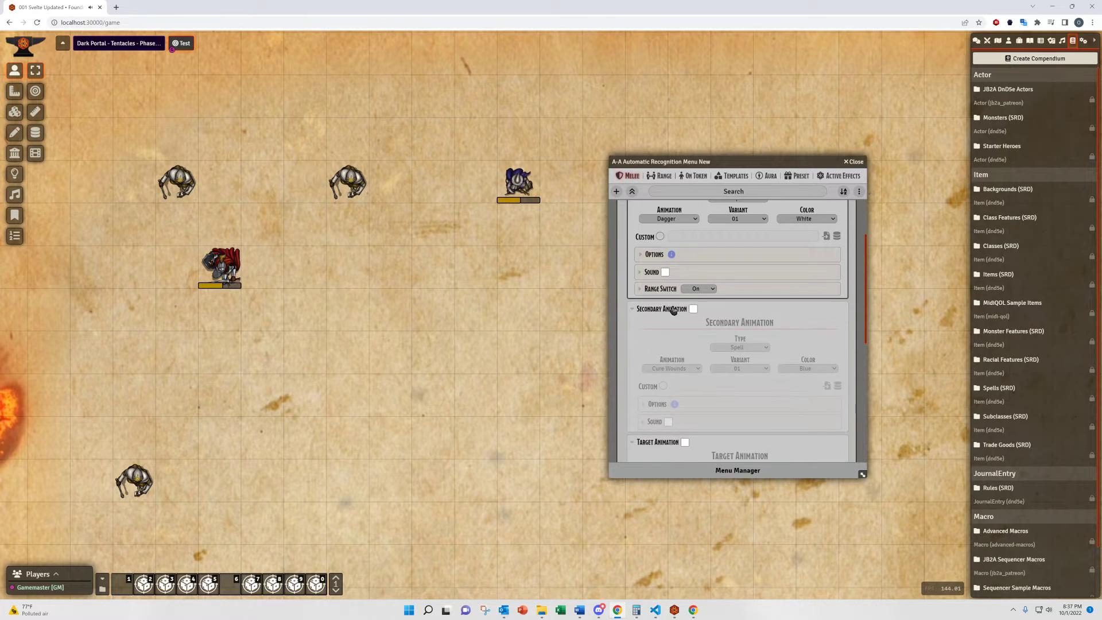
pyautogui.scroll(-2, 675, 310)
pyautogui.click(693, 224)
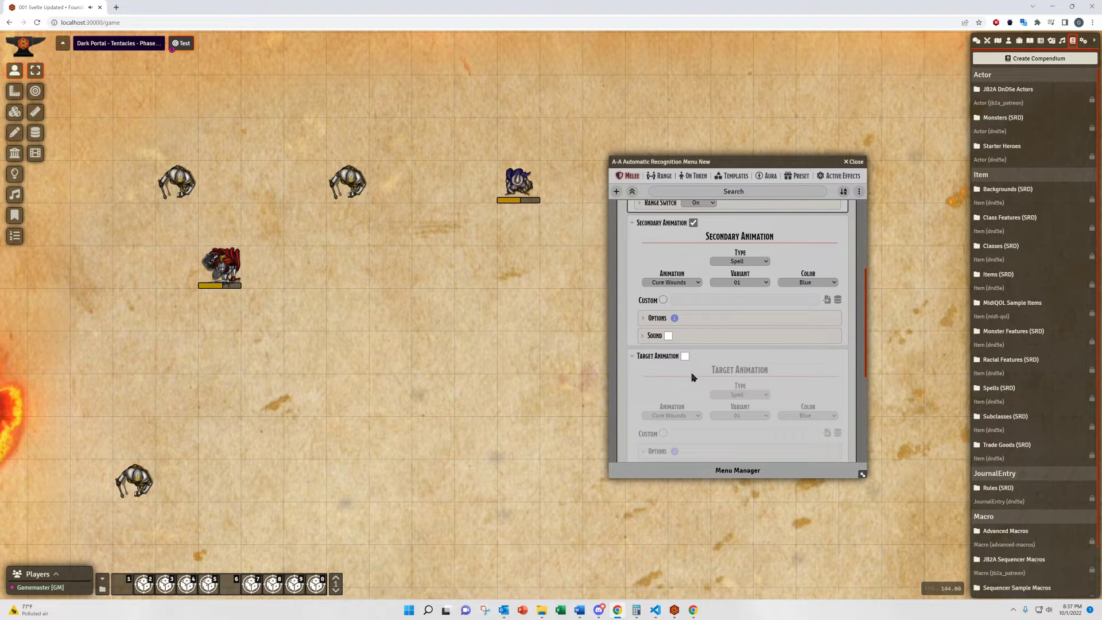
pyautogui.click(685, 356)
# Collapse Dagger's target and secondary animation sections and return to the beginning of the entry.
pyautogui.scroll(-5, 695, 298)
pyautogui.scroll(4, 660, 384)
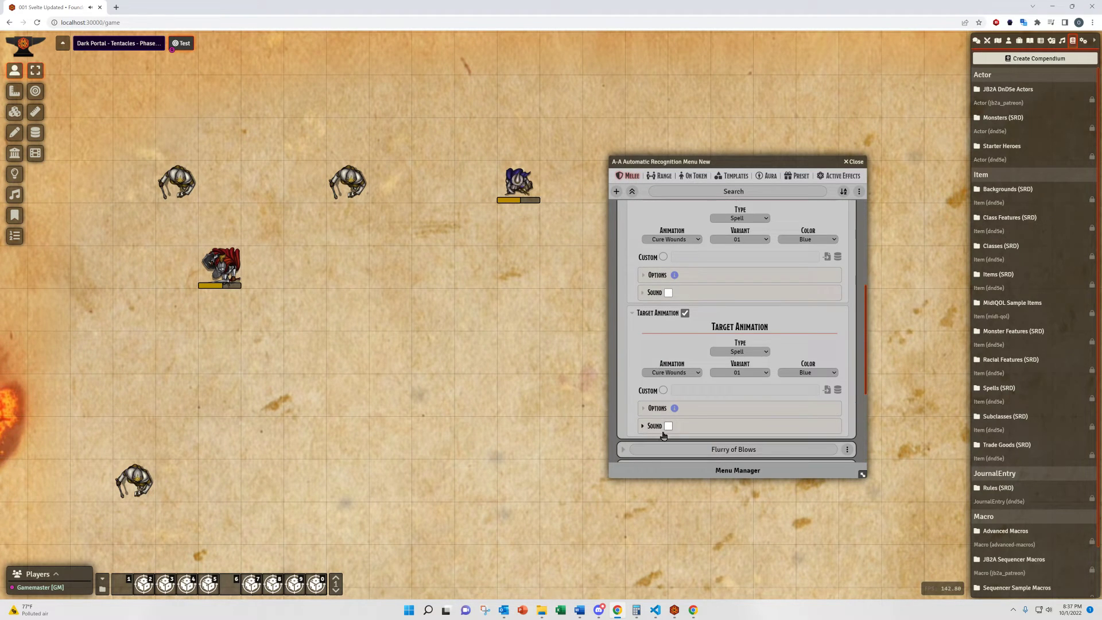
pyautogui.click(655, 316)
pyautogui.scroll(1, 729, 343)
pyautogui.click(655, 270)
pyautogui.scroll(1, 723, 334)
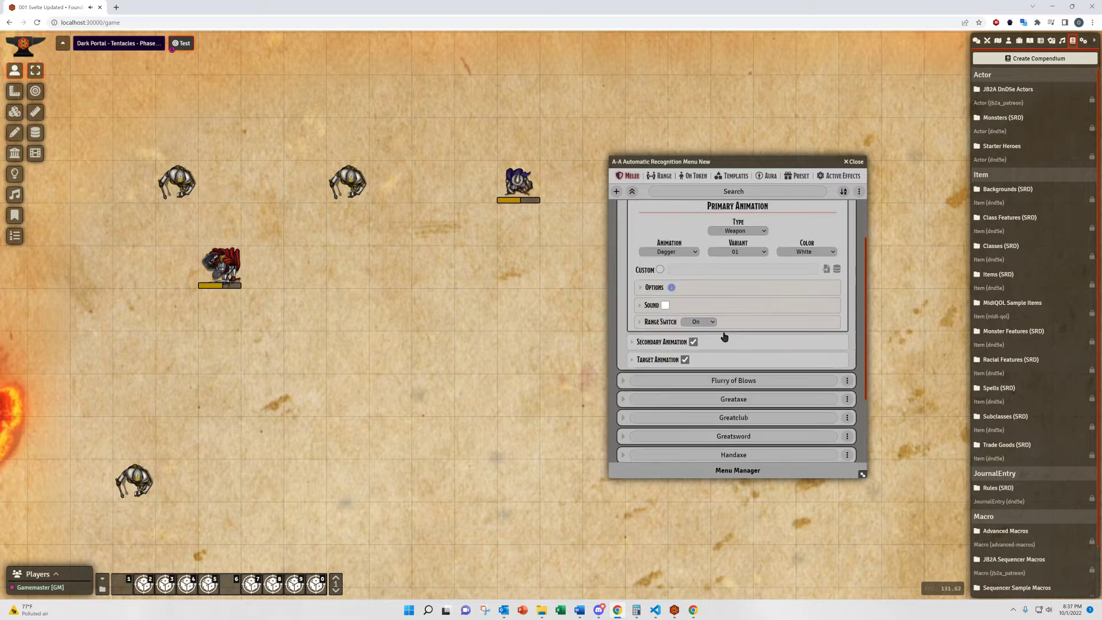
pyautogui.scroll(2, 724, 337)
pyautogui.click(660, 241)
pyautogui.click(660, 241)
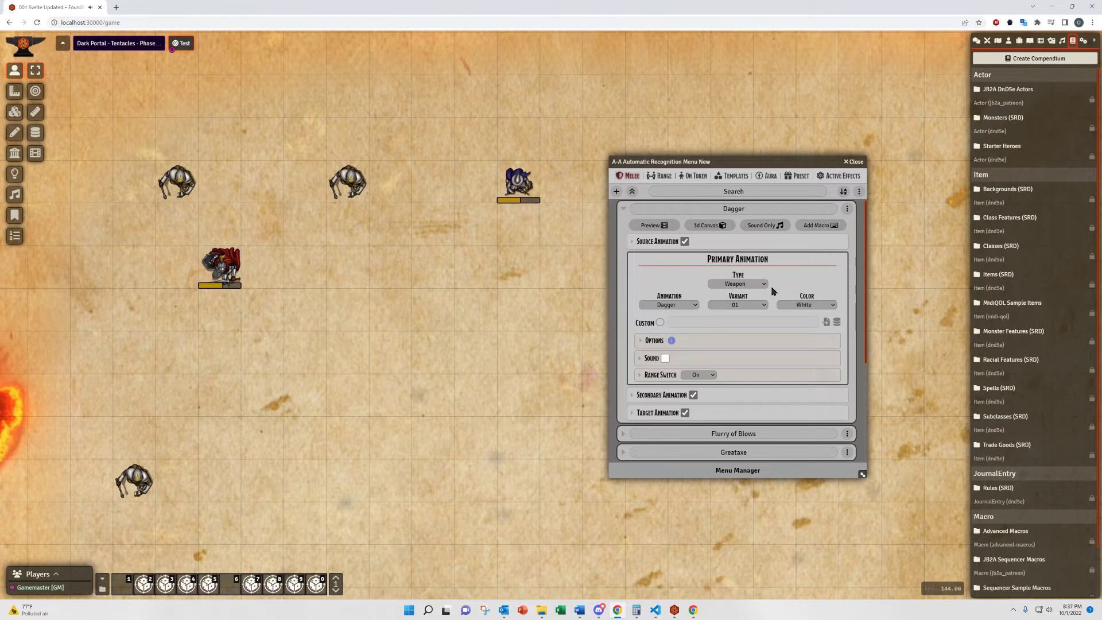
# Enable the custom option for Dagger's primary animation and activate its empty file path for entry.
pyautogui.click(655, 305)
pyautogui.click(654, 314)
pyautogui.click(647, 269)
pyautogui.click(660, 323)
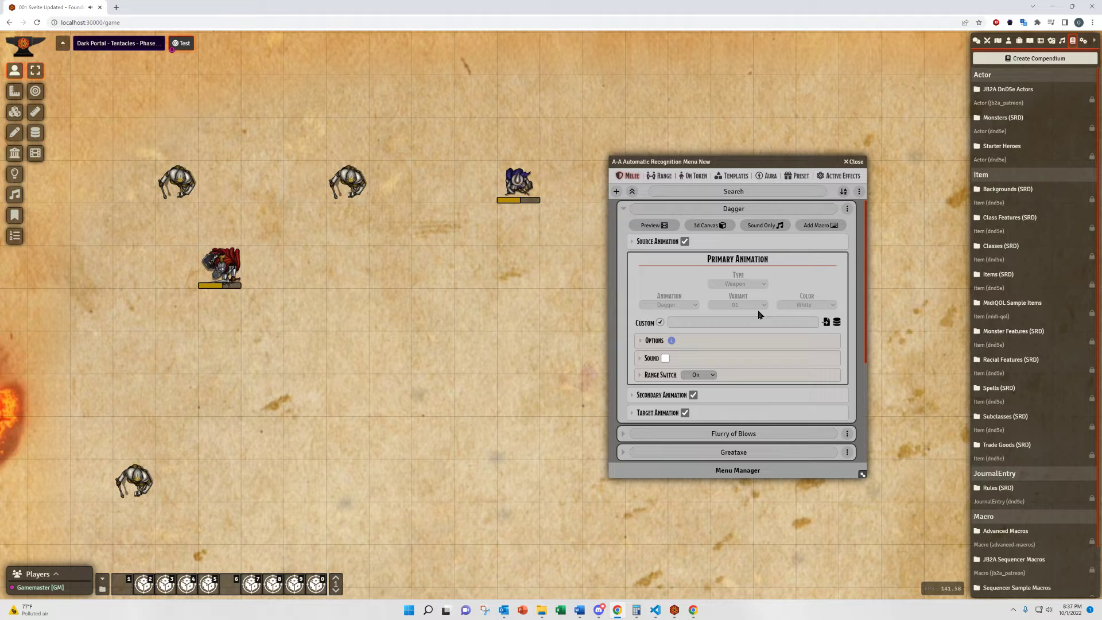
pyautogui.click(727, 325)
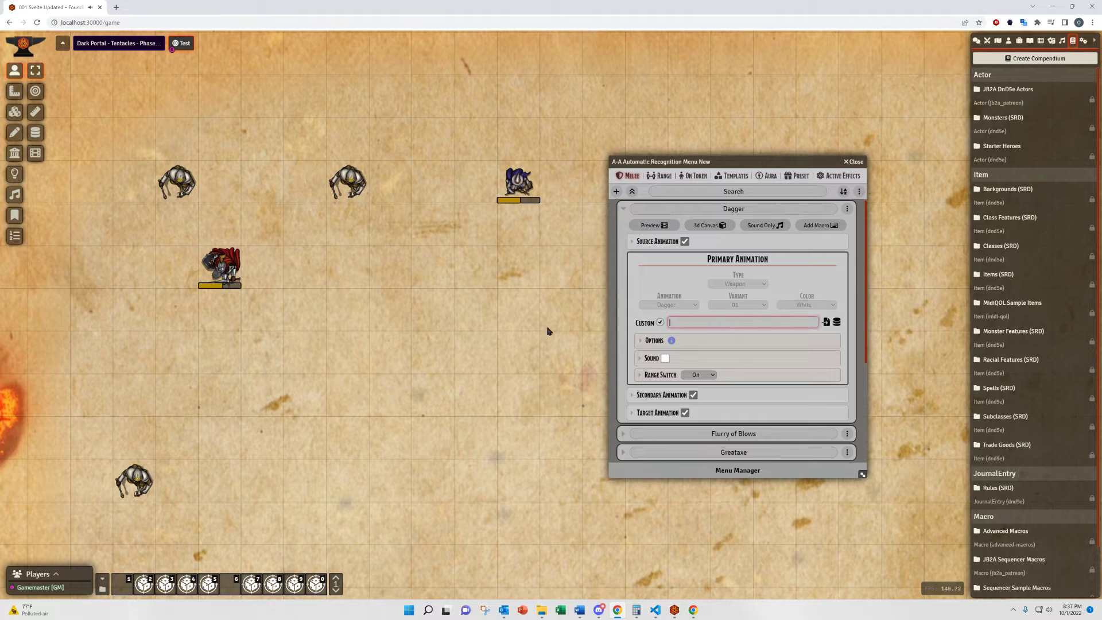
# Open the file browser for Dagger's custom animation path and close it without selecting a file.
pyautogui.click(826, 322)
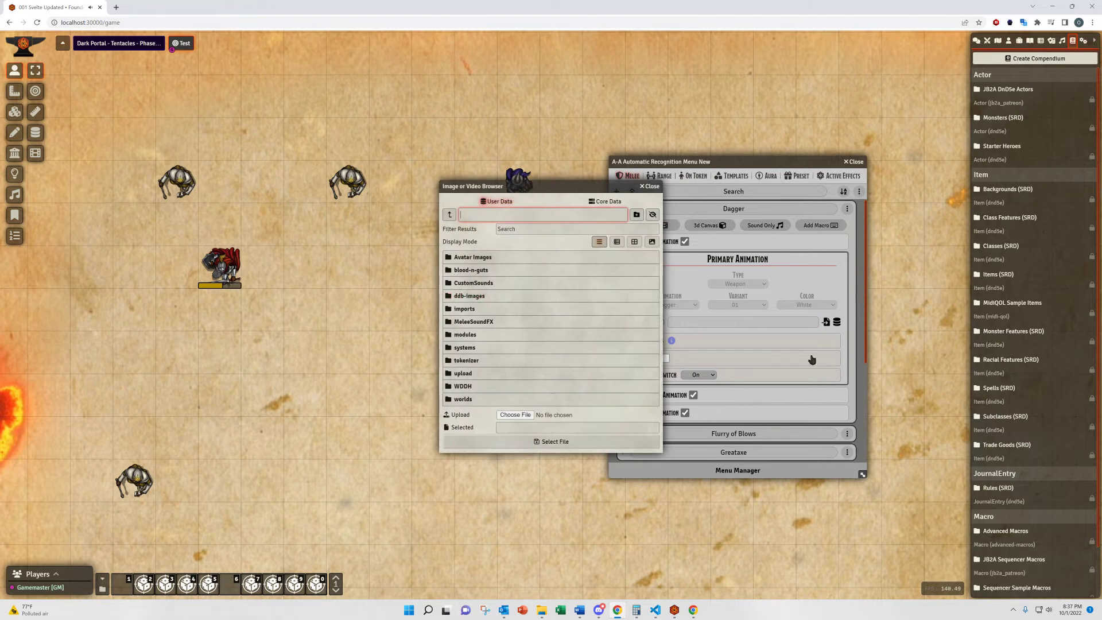
pyautogui.moveTo(586, 188); pyautogui.dragTo(511, 185)
pyautogui.click(577, 184)
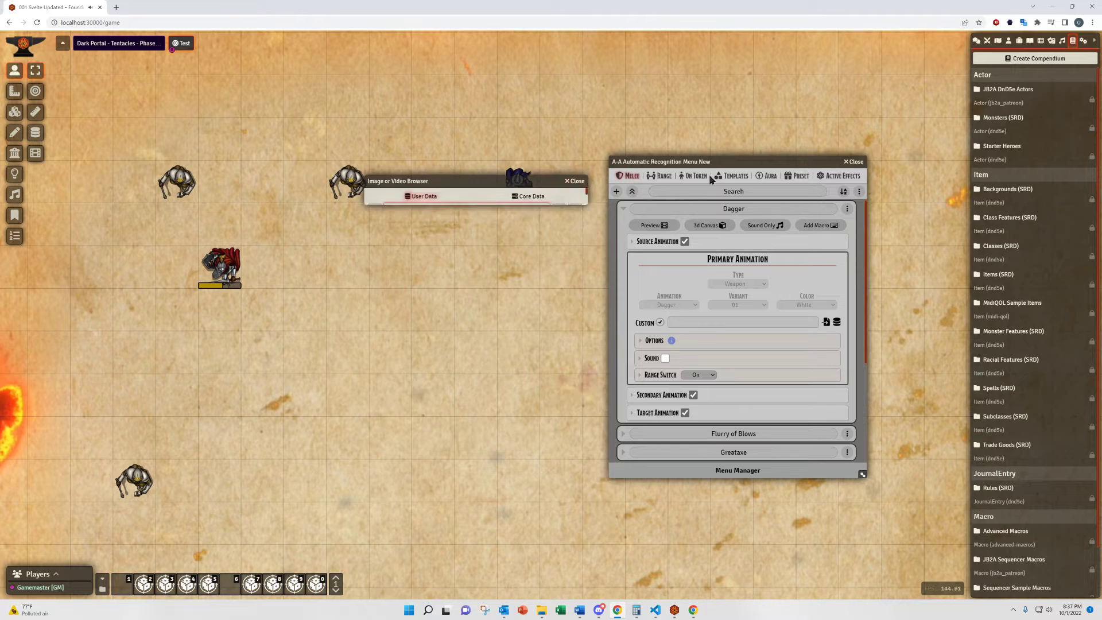
# Open the Sequencer Database Viewer for Dagger's custom animation and check the available animation packs.
pyautogui.click(837, 323)
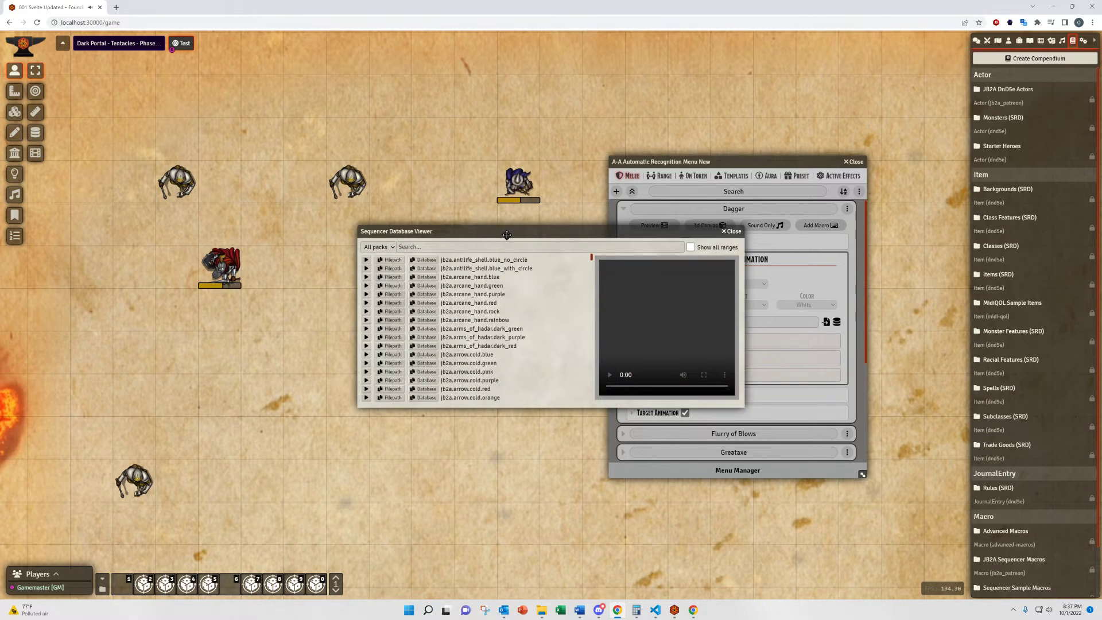
pyautogui.moveTo(504, 225); pyautogui.dragTo(297, 200)
pyautogui.click(179, 211)
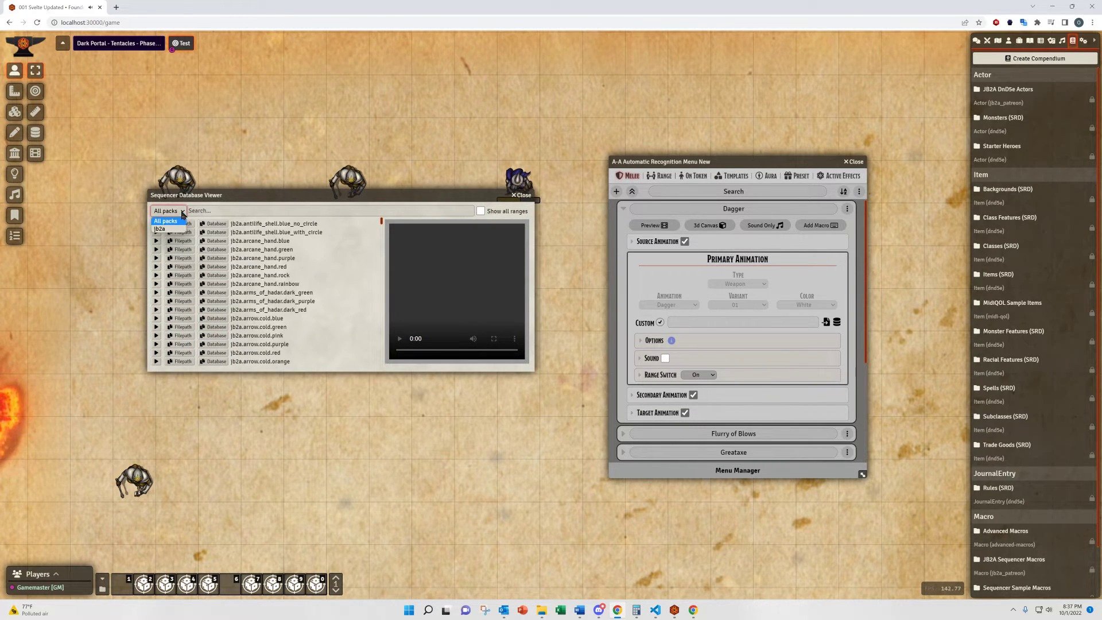
pyautogui.click(173, 229)
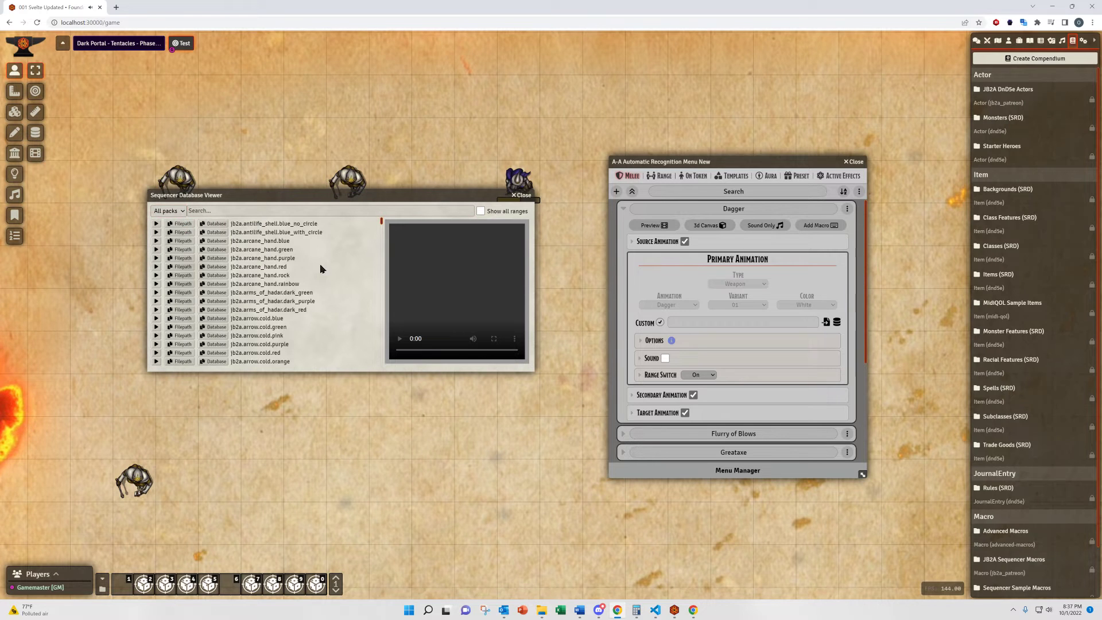
# Copy the database path jb2a.arcane_hand.green into Dagger's custom animation path.
pyautogui.click(217, 251)
pyautogui.click(706, 322)
pyautogui.write('jb2a.arcane_hand.green')
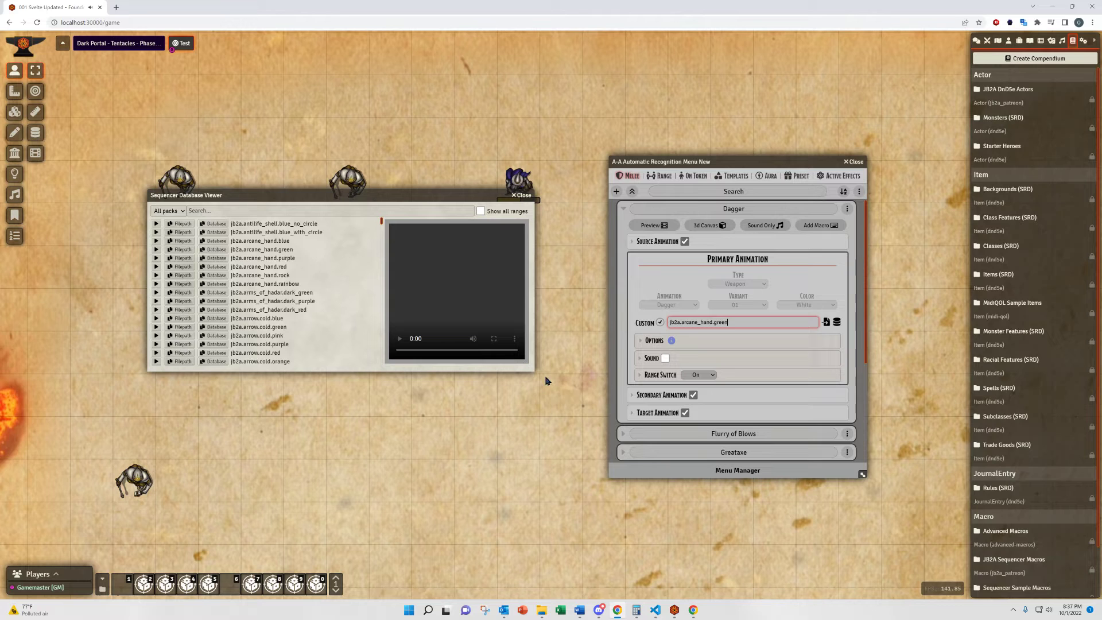
# Replace Dagger's custom path with the file path of jb2a.arcane_hand.green, and disable the custom option.
pyautogui.click(182, 251)
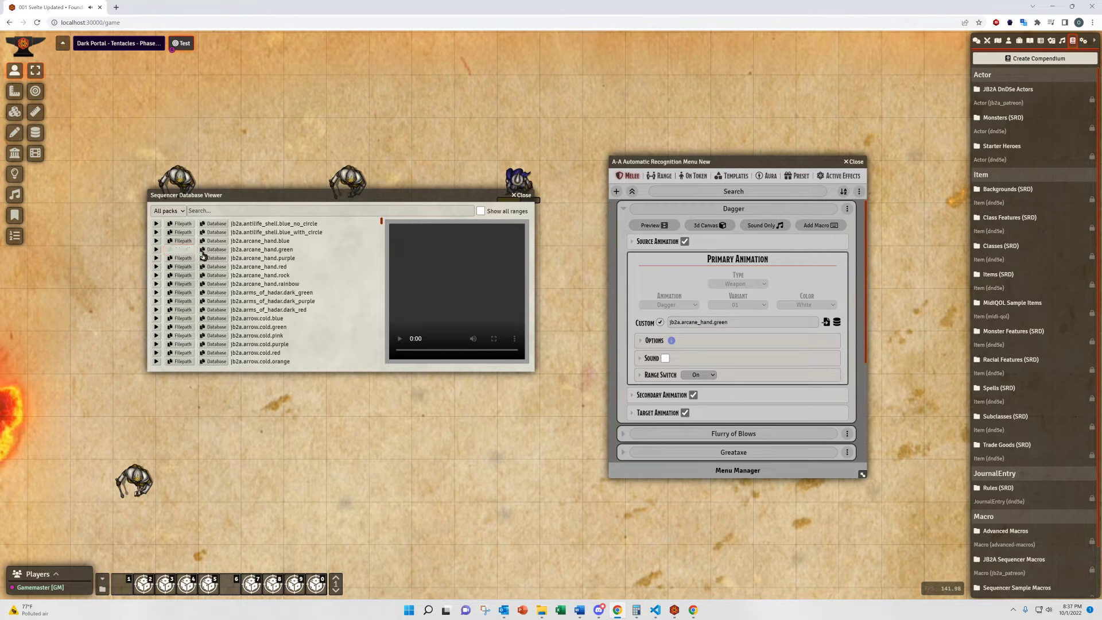
pyautogui.tripleClick(726, 325)
pyautogui.hotkey('ctrl', 'v')
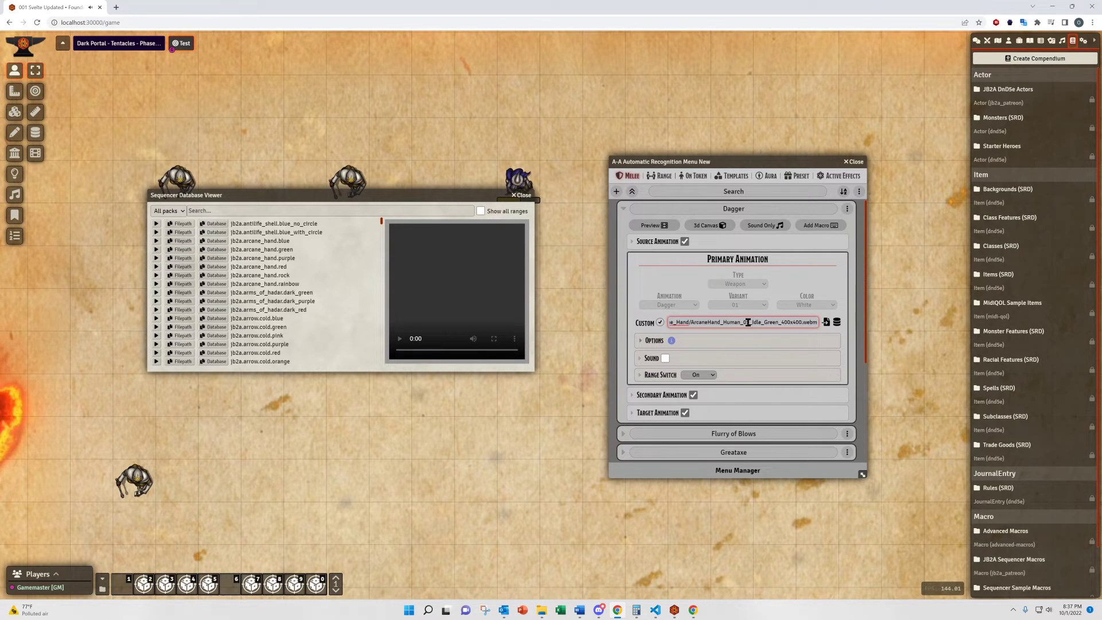
pyautogui.click(660, 322)
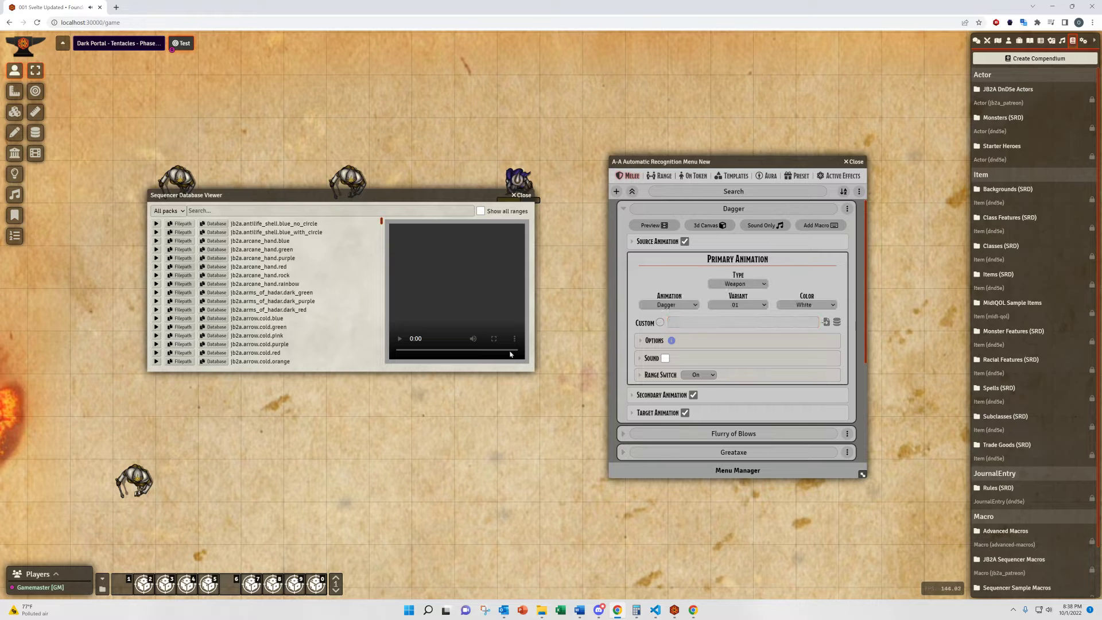
# Expand Dagger's primary animation options, close the database viewer and read the Melee option descriptions in the options info.
pyautogui.click(689, 341)
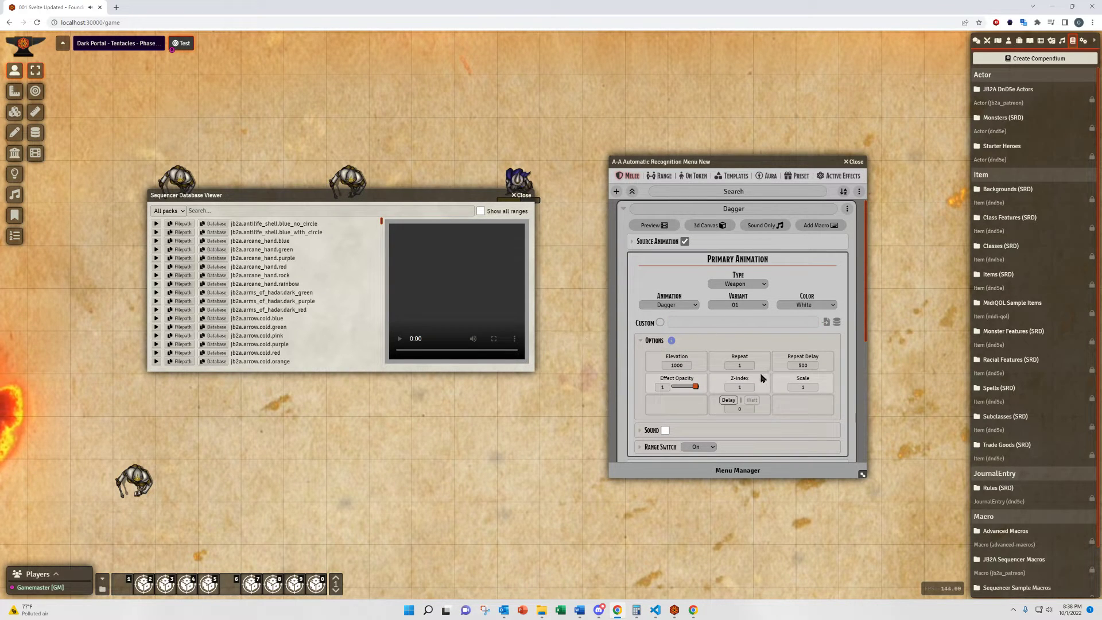
pyautogui.scroll(-1, 718, 360)
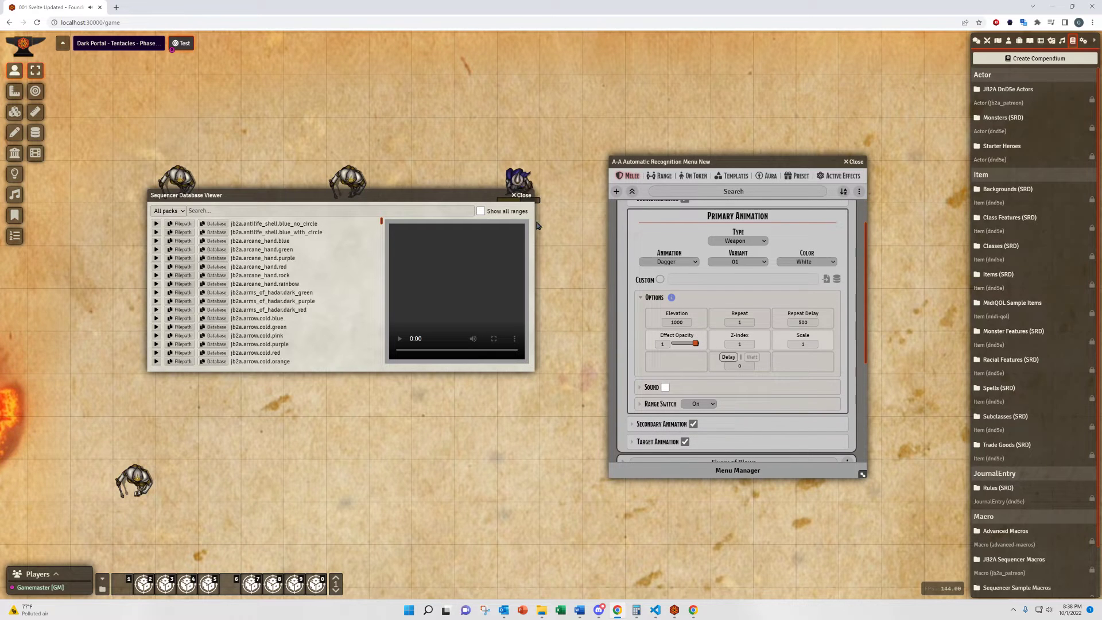
pyautogui.click(523, 195)
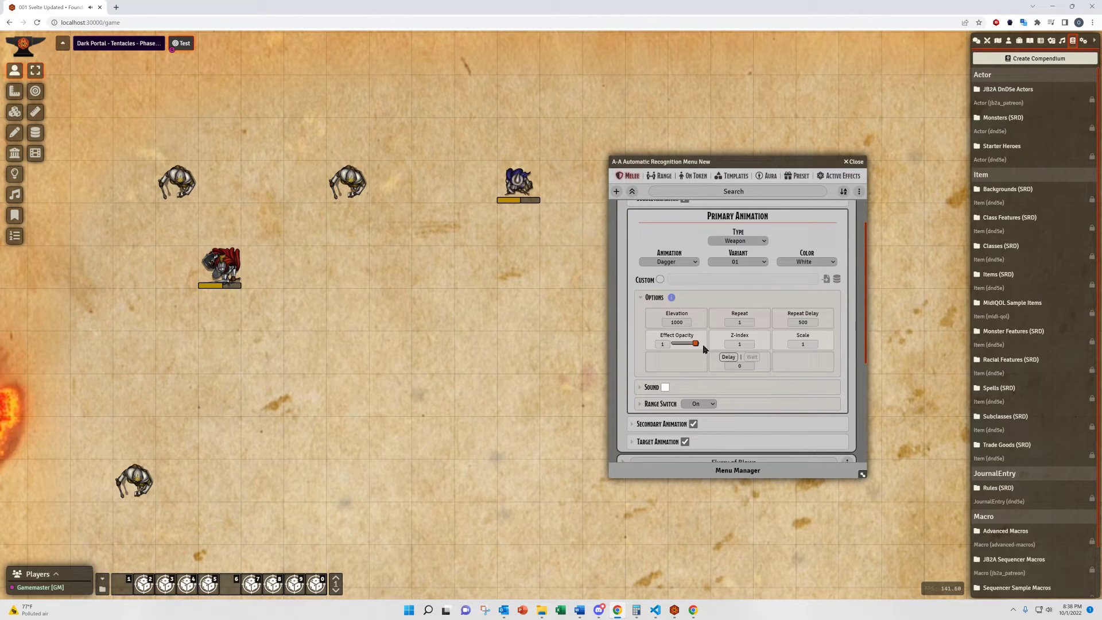
pyautogui.click(672, 298)
pyautogui.moveTo(568, 156); pyautogui.dragTo(472, 198)
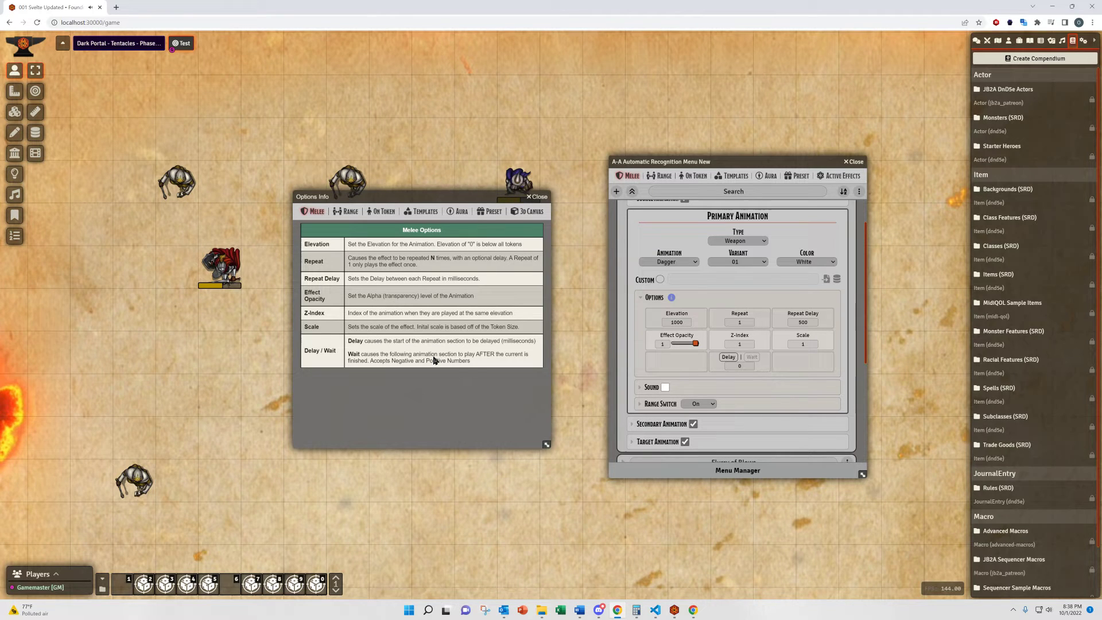
pyautogui.click(650, 297)
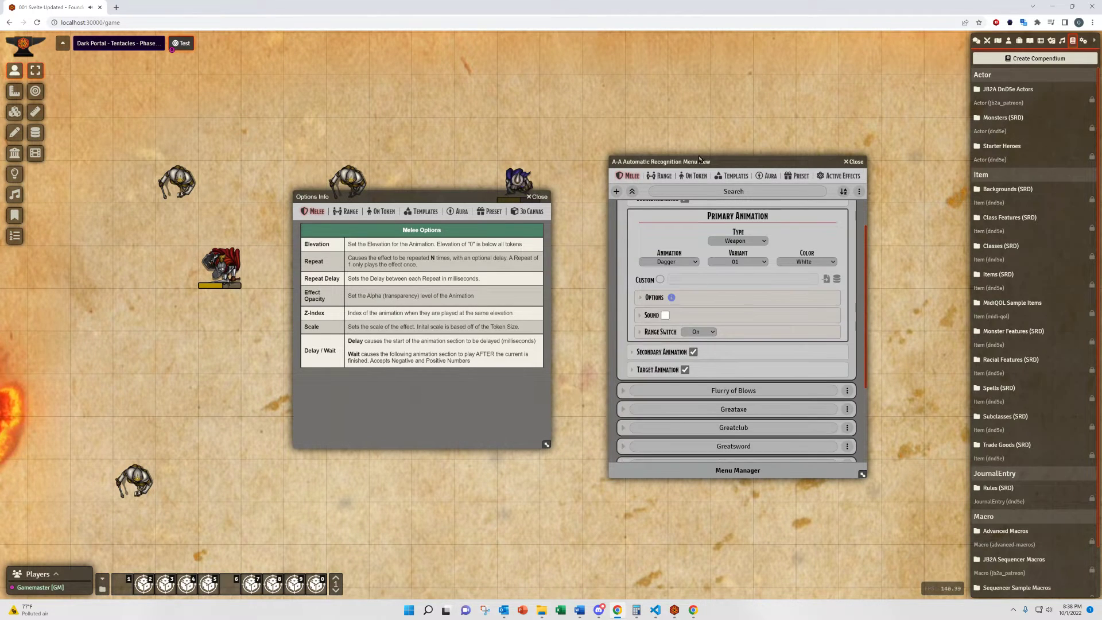
# Review the On Token option descriptions from the Cure Wounds entry, and return to the Melee Dagger entry with the info window closed.
pyautogui.click(696, 177)
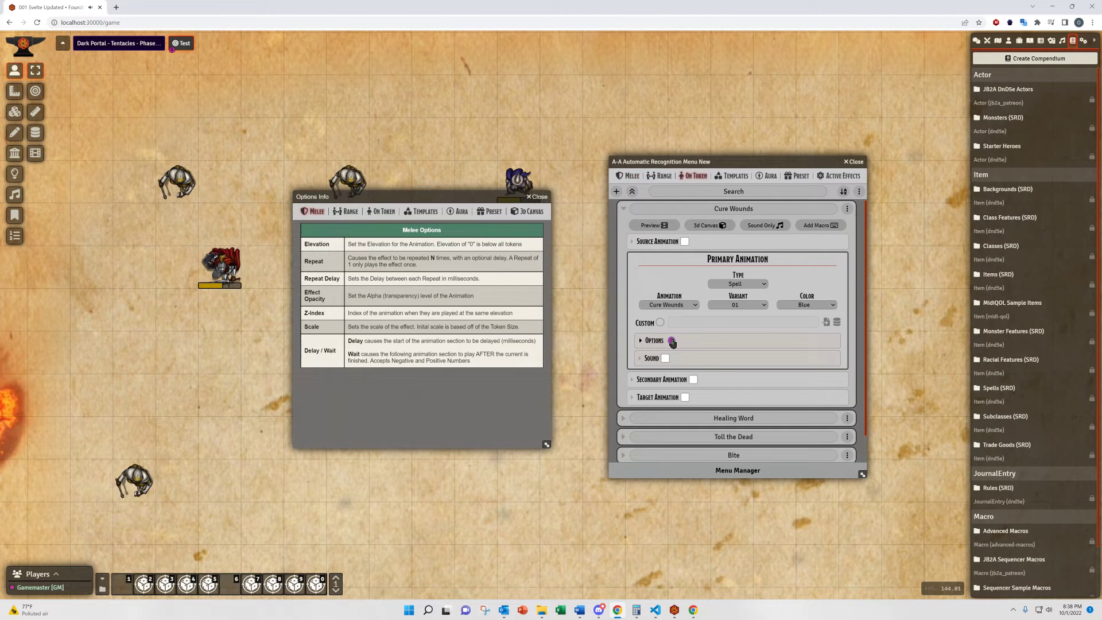
pyautogui.click(673, 341)
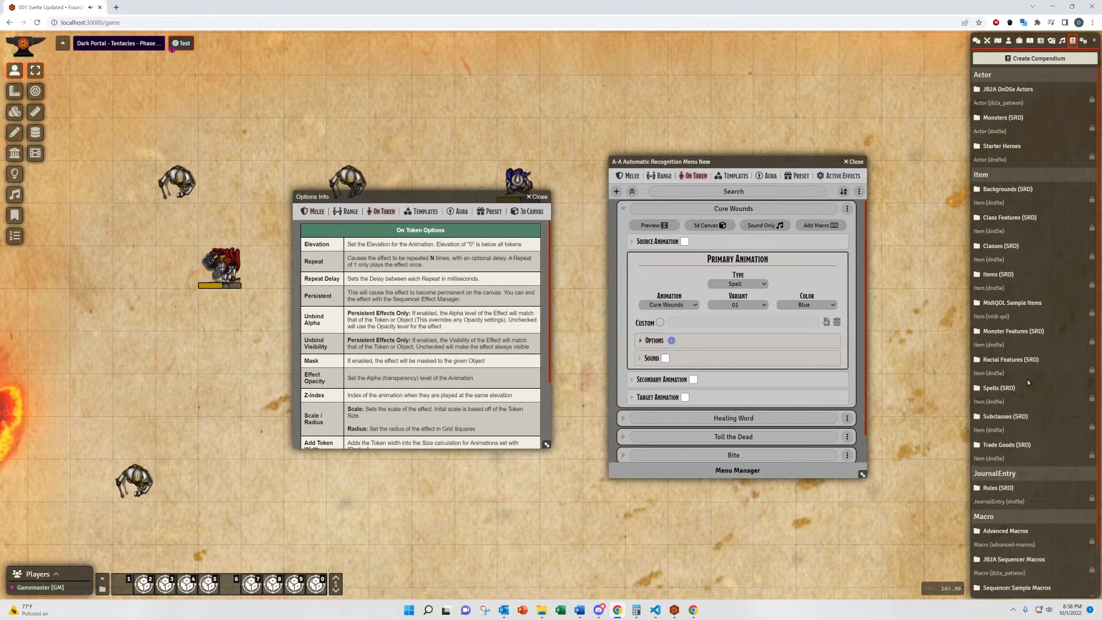
pyautogui.moveTo(426, 201); pyautogui.dragTo(339, 174)
pyautogui.scroll(-2, 323, 336)
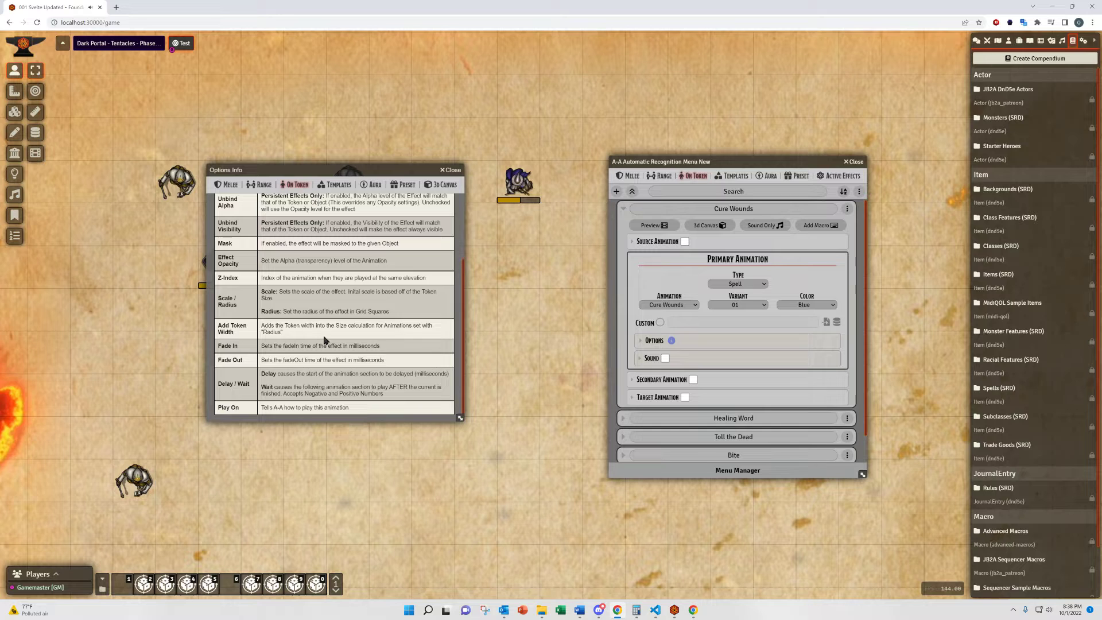
pyautogui.scroll(2, 325, 332)
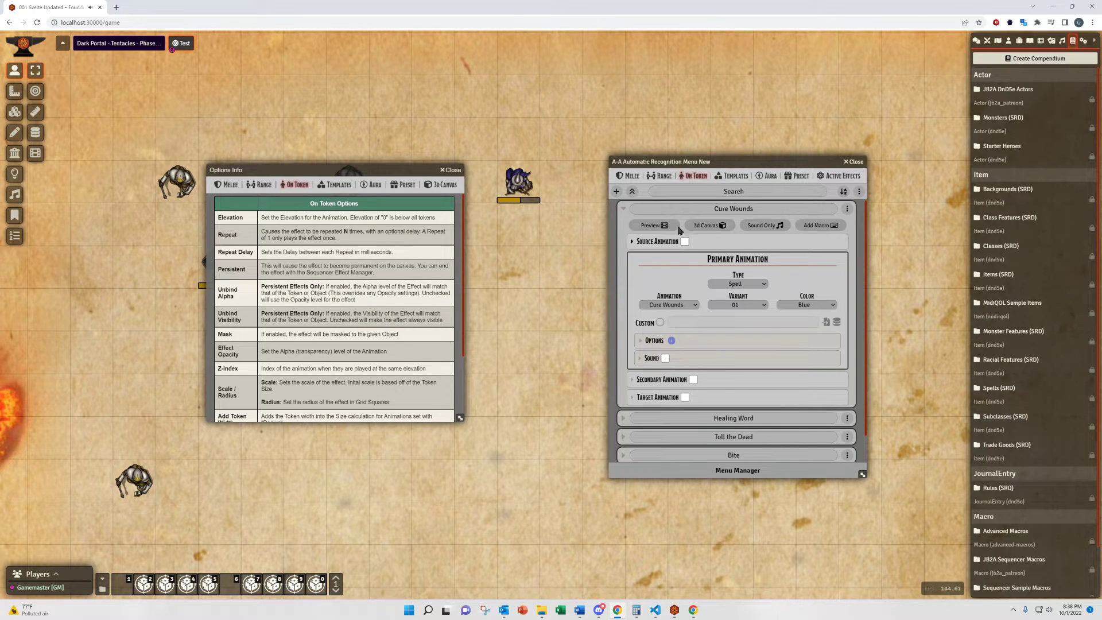
pyautogui.click(631, 178)
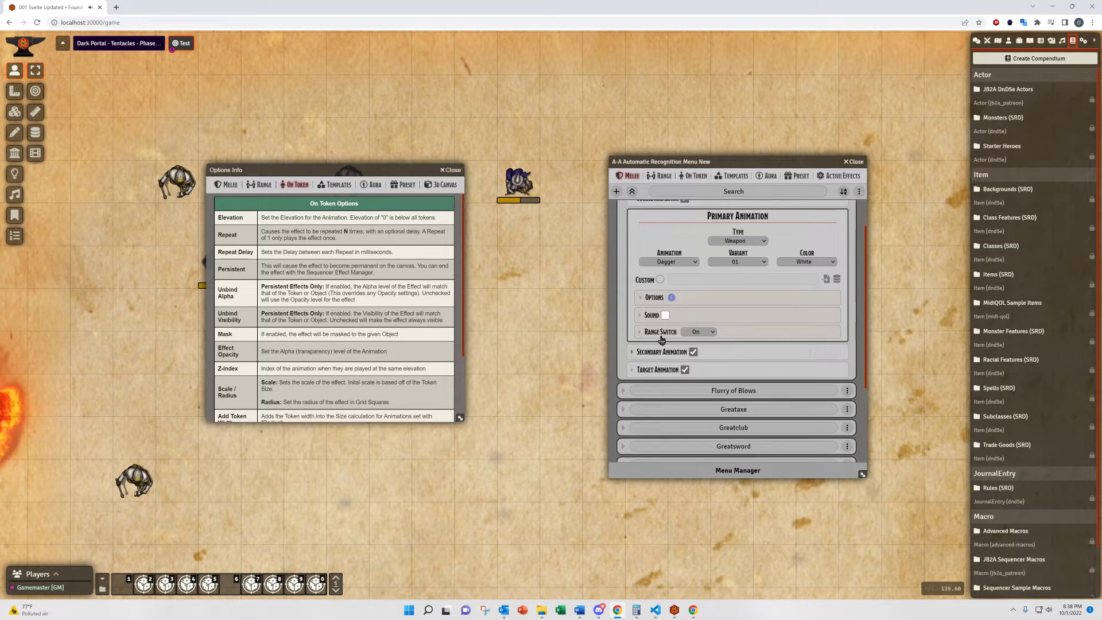
pyautogui.scroll(1, 723, 298)
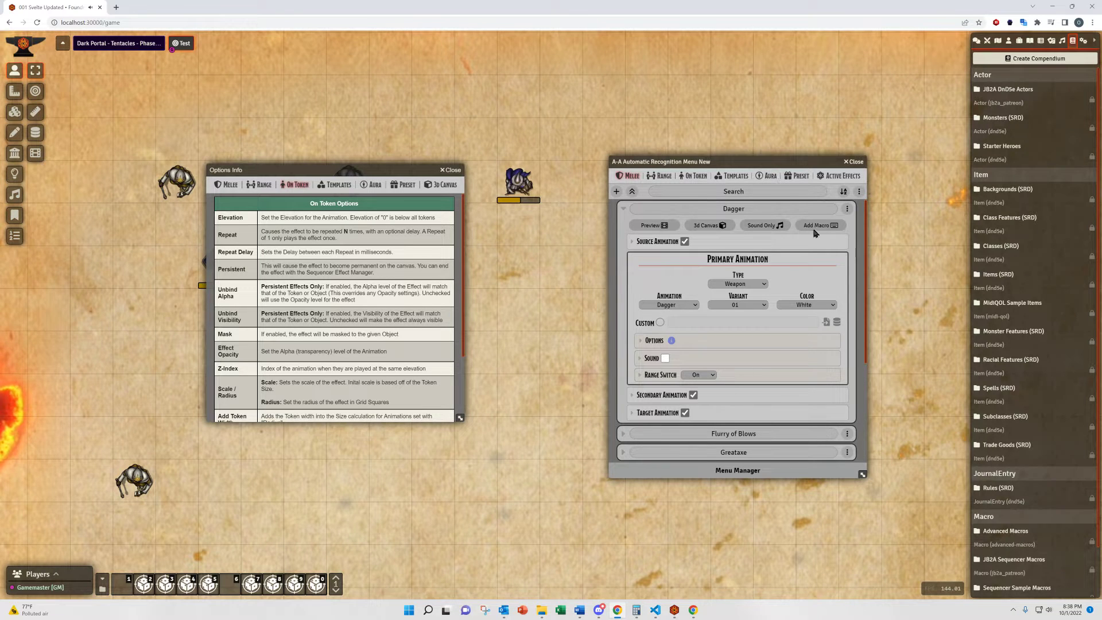
pyautogui.click(450, 170)
# Target the creature nearest the fighter token, move the fighter next to it, and open the fighter's character sheet.
pyautogui.scroll(5, 252, 235)
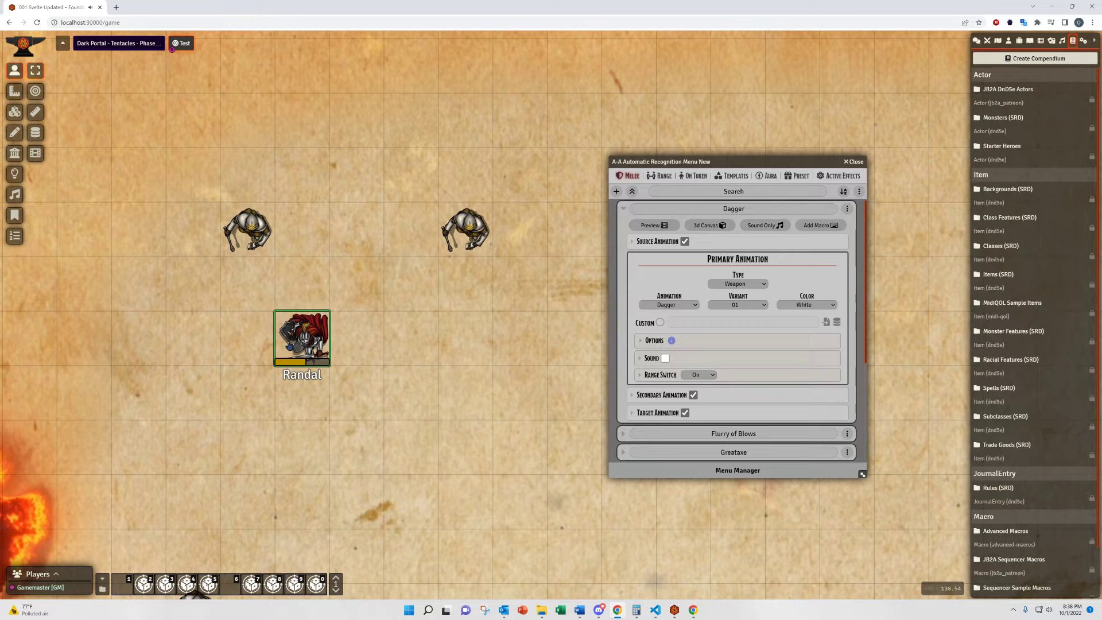
pyautogui.rightClick(240, 230)
pyautogui.click(202, 259)
pyautogui.doubleClick(301, 283)
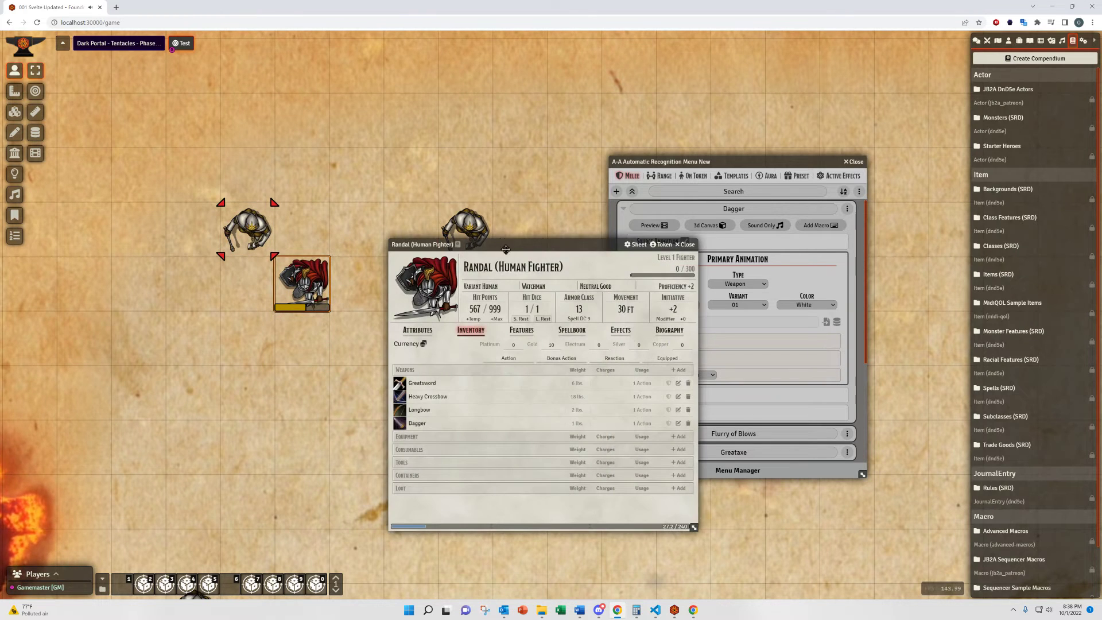
# Arrange the sheet and recognition menu beside the tokens, and attack the target with the Dagger to play its animations.
pyautogui.moveTo(505, 242); pyautogui.dragTo(467, 86)
pyautogui.moveTo(209, 371); pyautogui.dragTo(124, 366)
pyautogui.click(360, 268)
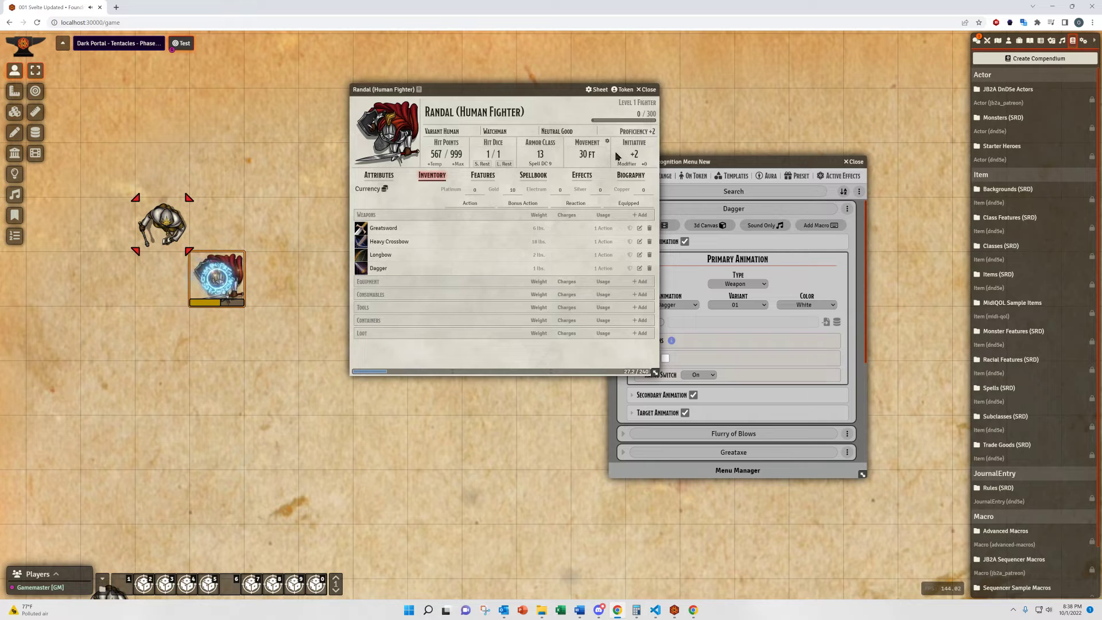
pyautogui.moveTo(755, 156); pyautogui.dragTo(838, 148)
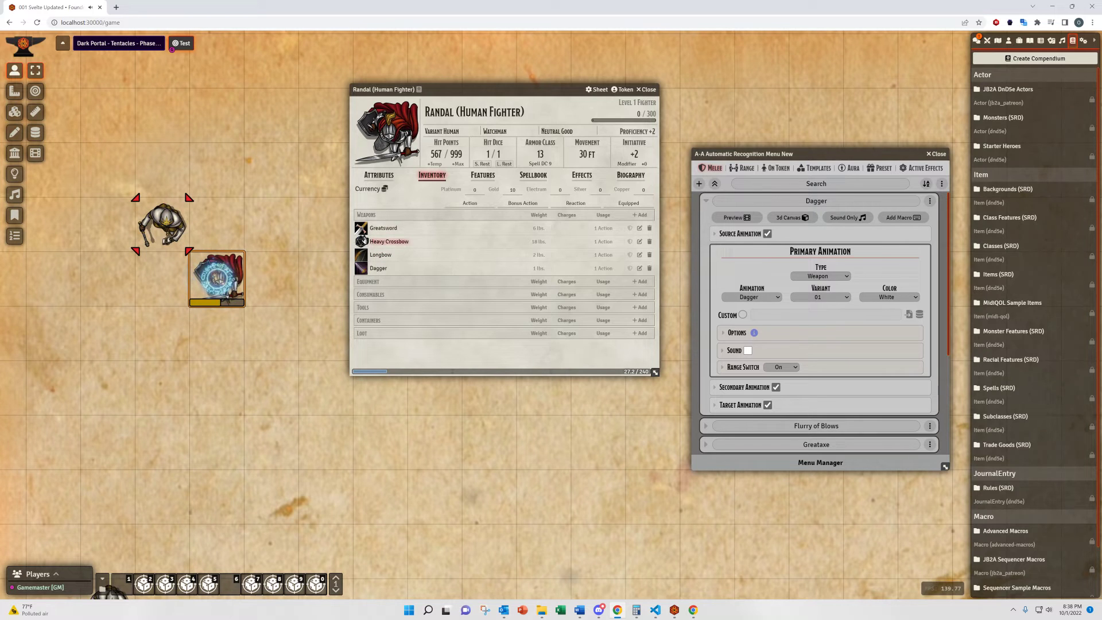
pyautogui.click(362, 228)
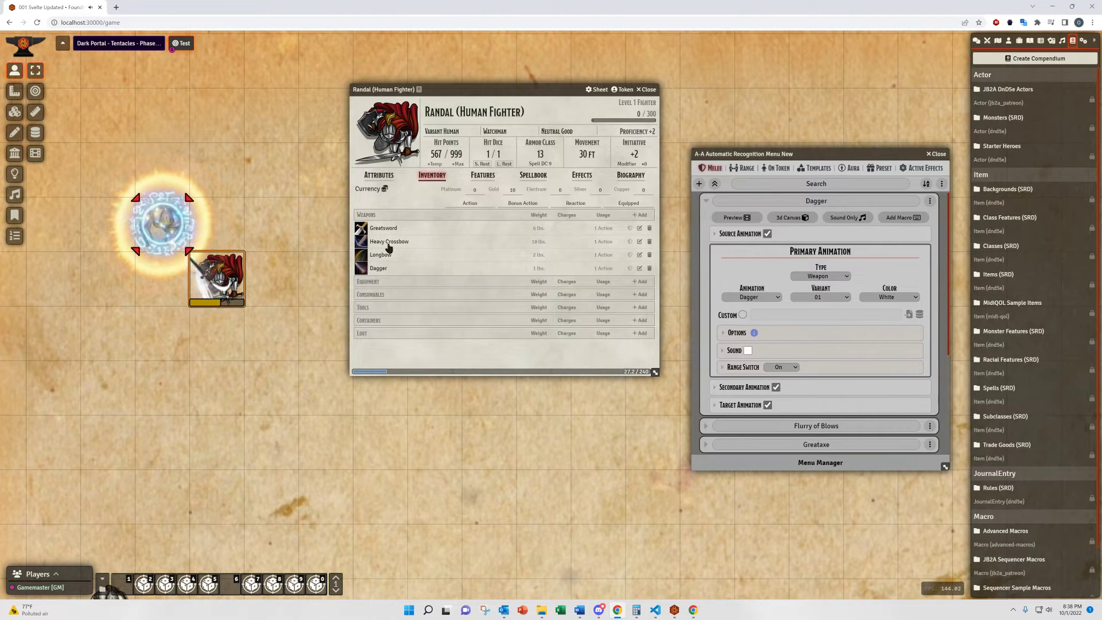
# Disable Dagger's source, secondary and target animations, and attack the target with the Dagger again.
pyautogui.click(768, 234)
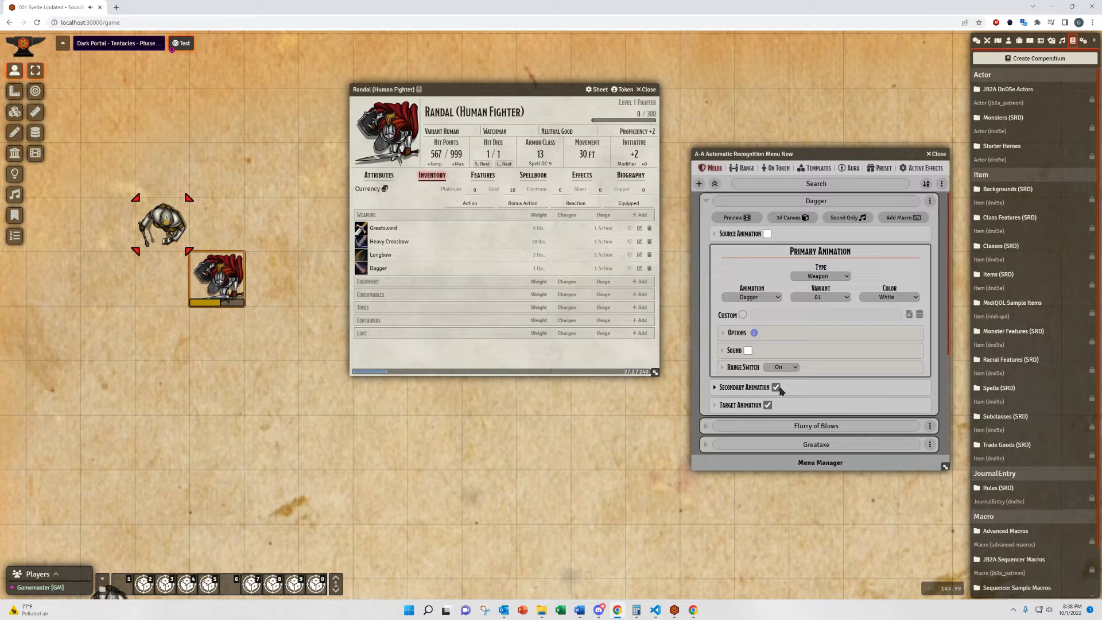
pyautogui.click(362, 267)
pyautogui.click(361, 270)
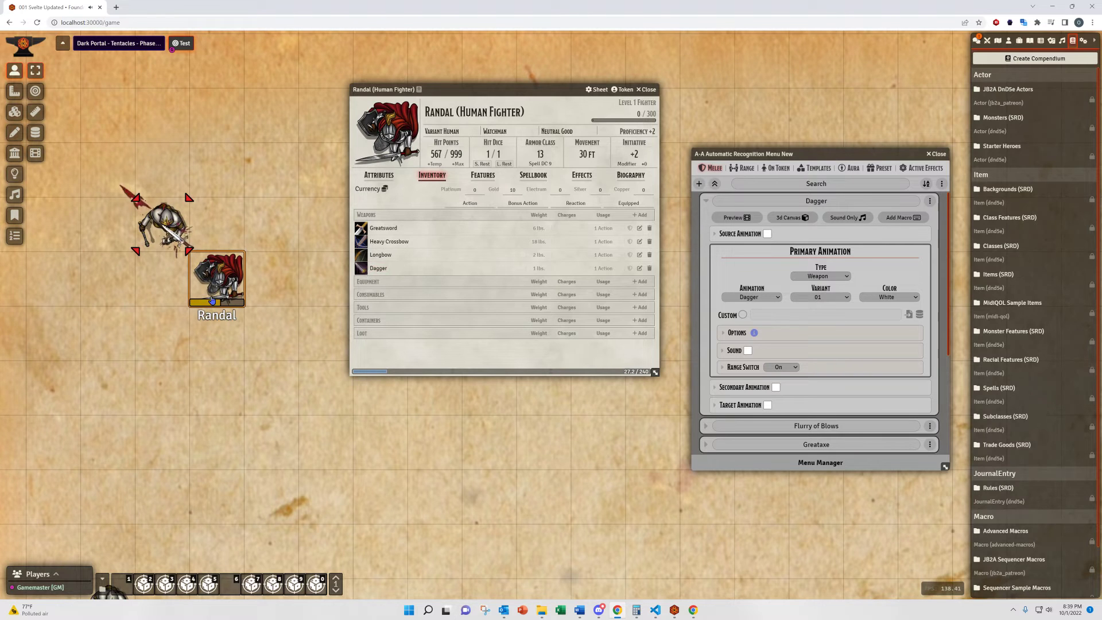
# Move the fighter token two squares farther from the target and expand Dagger's Range Switch section.
pyautogui.moveTo(225, 277); pyautogui.dragTo(223, 327)
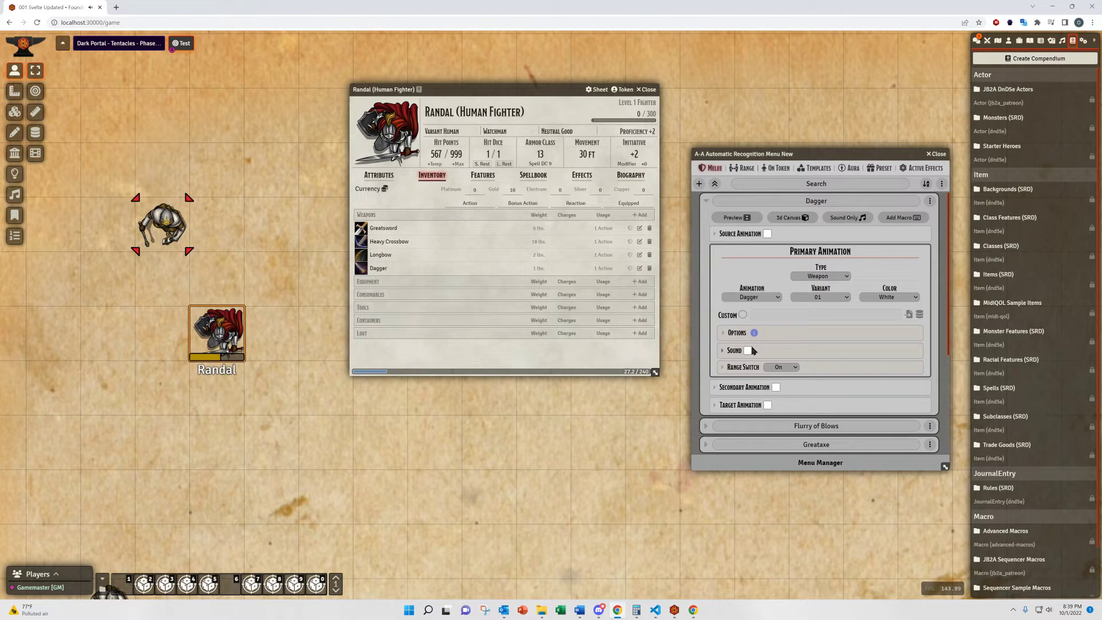
pyautogui.click(819, 371)
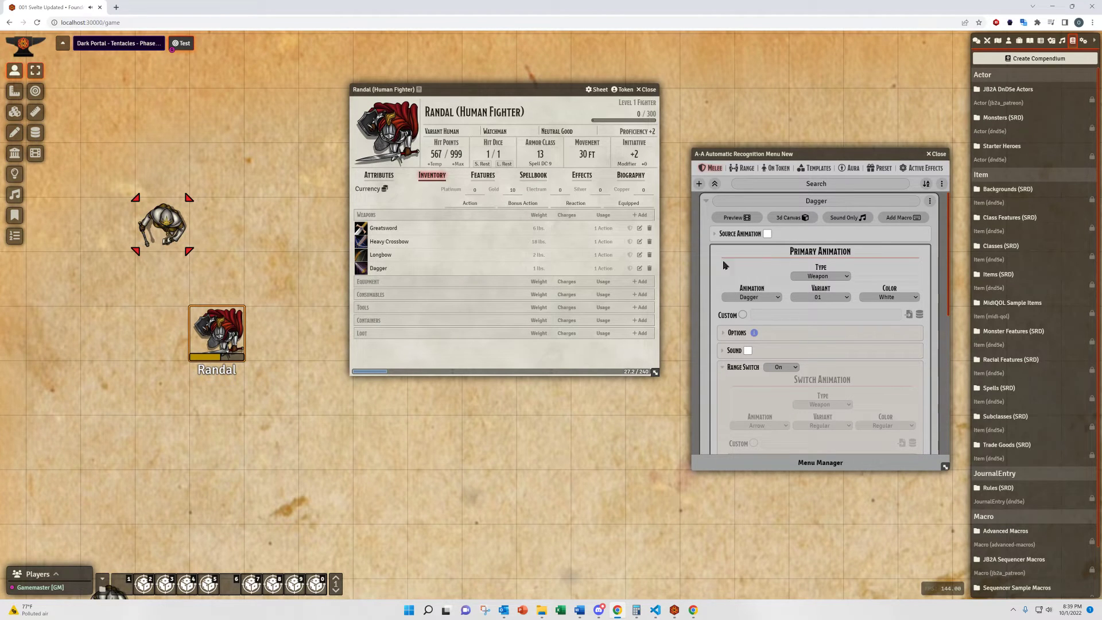
pyautogui.scroll(-1, 799, 343)
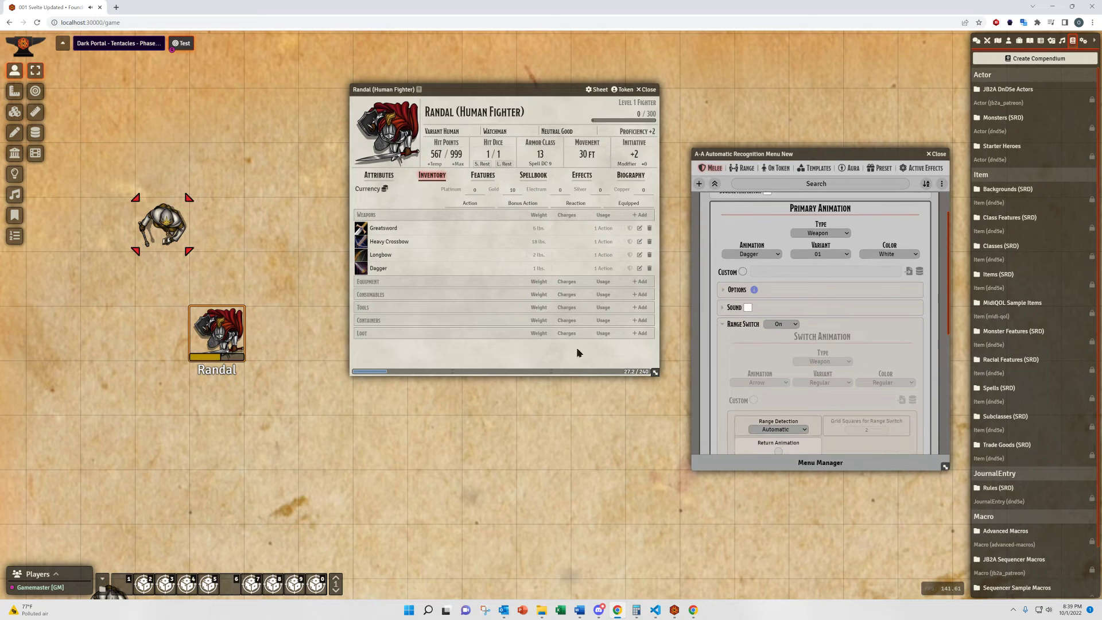
pyautogui.moveTo(220, 341); pyautogui.dragTo(221, 396)
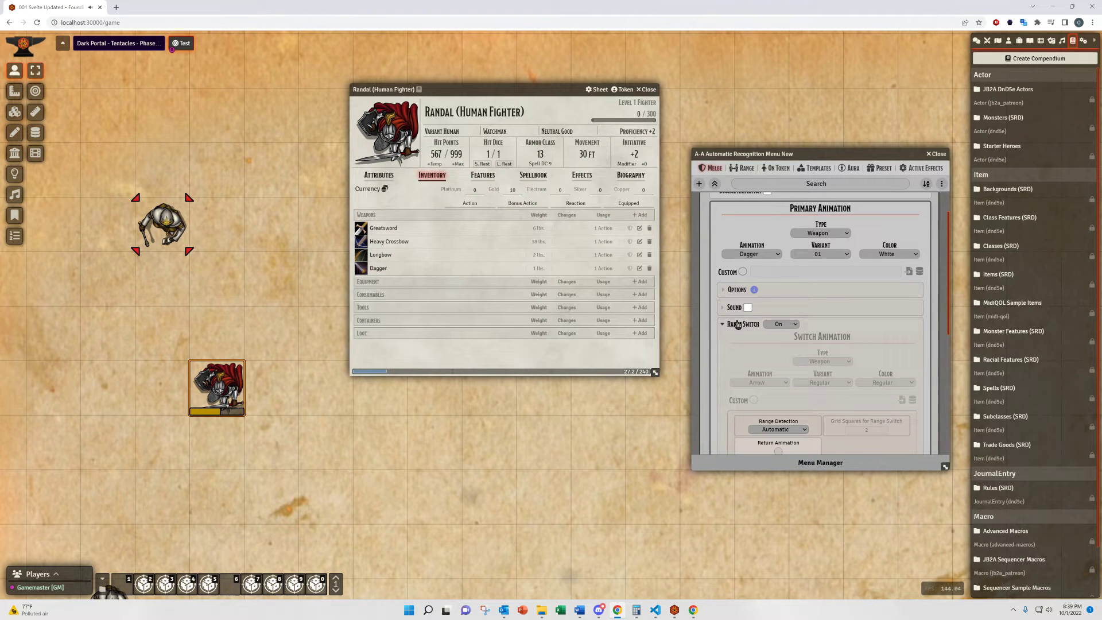
# Set Dagger's Range Switch to Custom, review the switch animation settings, and set it back to On.
pyautogui.click(790, 325)
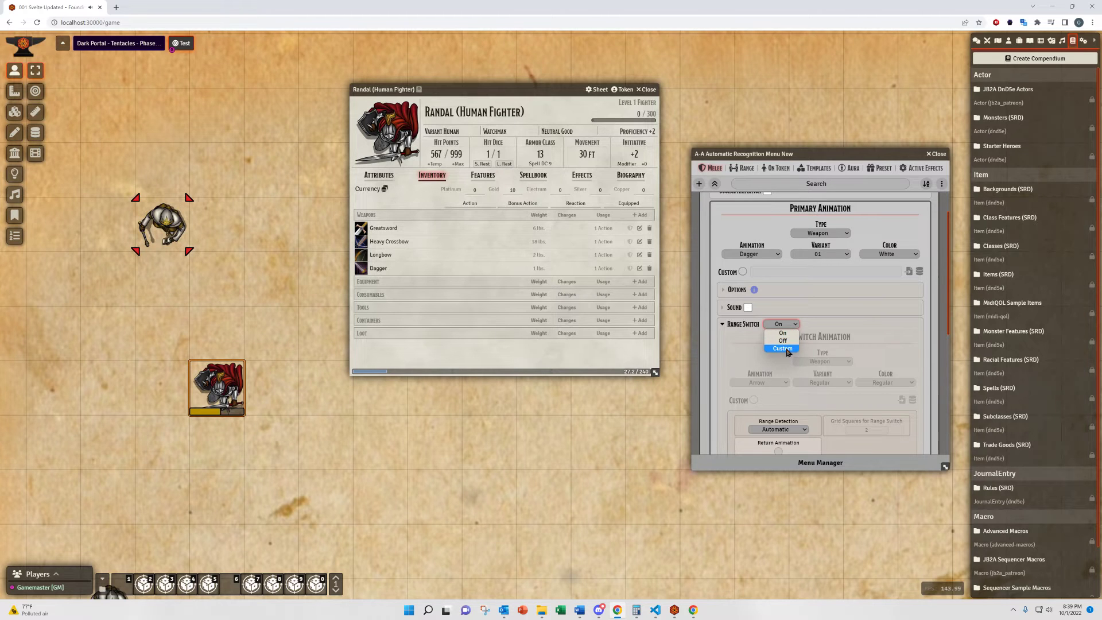
pyautogui.click(787, 349)
pyautogui.scroll(-3, 851, 378)
pyautogui.scroll(2, 866, 336)
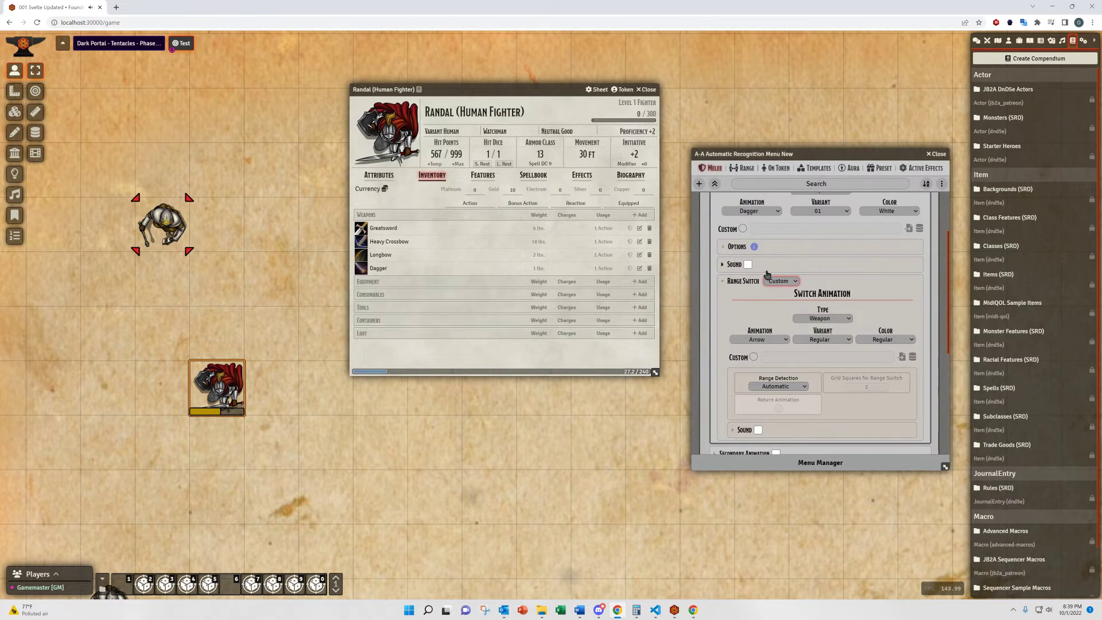
pyautogui.click(787, 283)
pyautogui.click(782, 290)
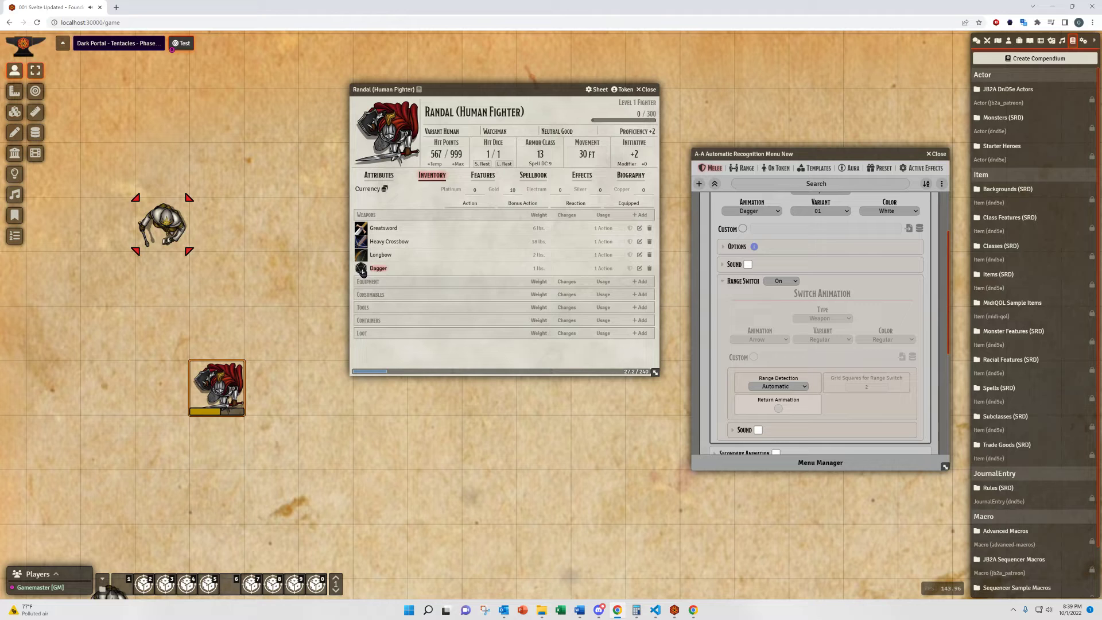
# Attack the distant target with the Dagger and move the fighter token one square farther away.
pyautogui.click(362, 268)
pyautogui.moveTo(211, 395); pyautogui.dragTo(216, 448)
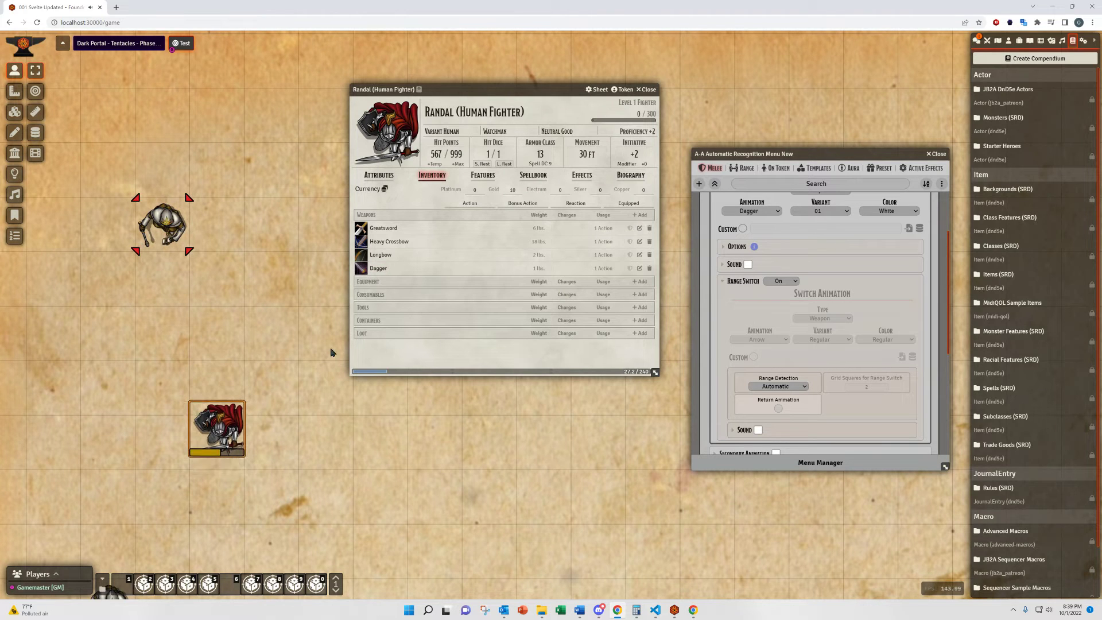
# Attack the distant target with the Dagger and set Dagger's Range Switch to Custom.
pyautogui.click(362, 268)
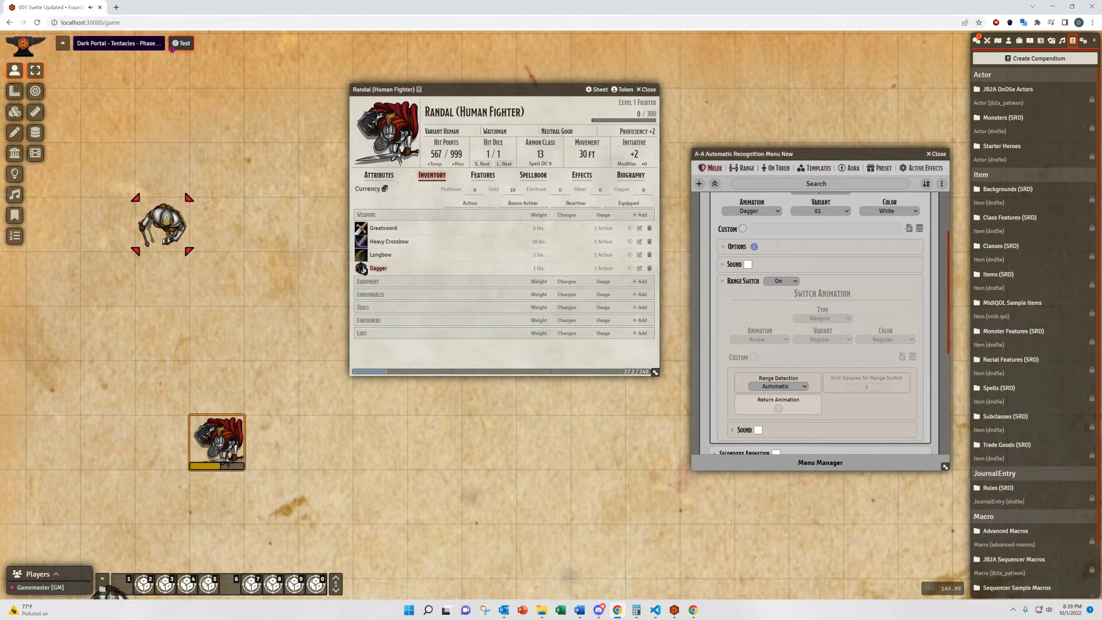
pyautogui.click(781, 281)
pyautogui.click(792, 306)
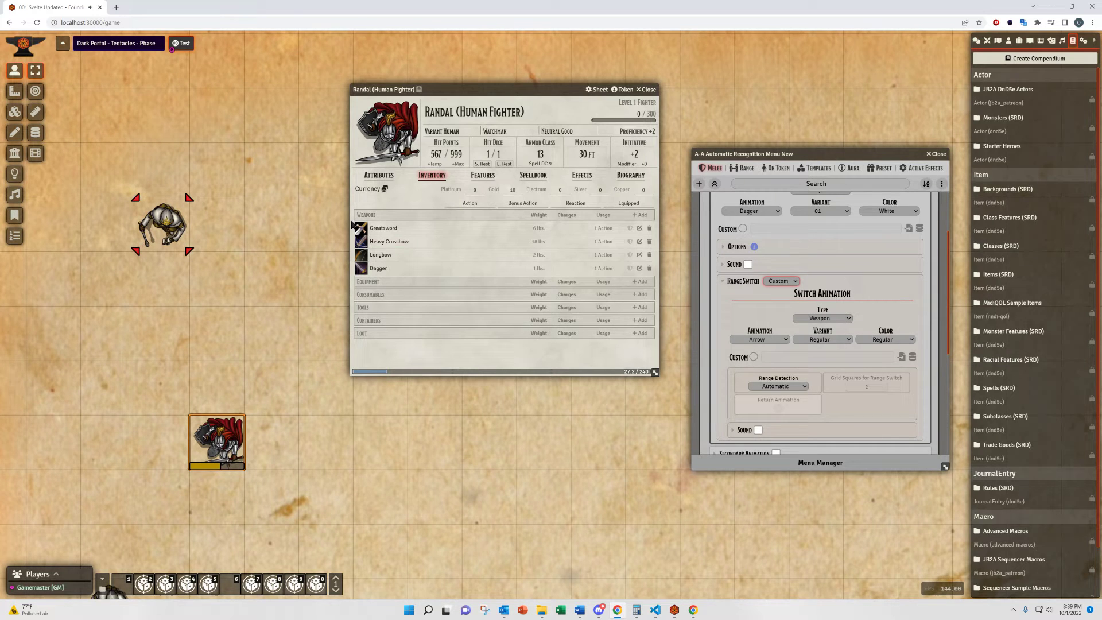
# Move the fighter token three squares up toward the target and set Dagger's Range Switch back to On.
pyautogui.press('Up')
pyautogui.press('Up')
pyautogui.press('Up')
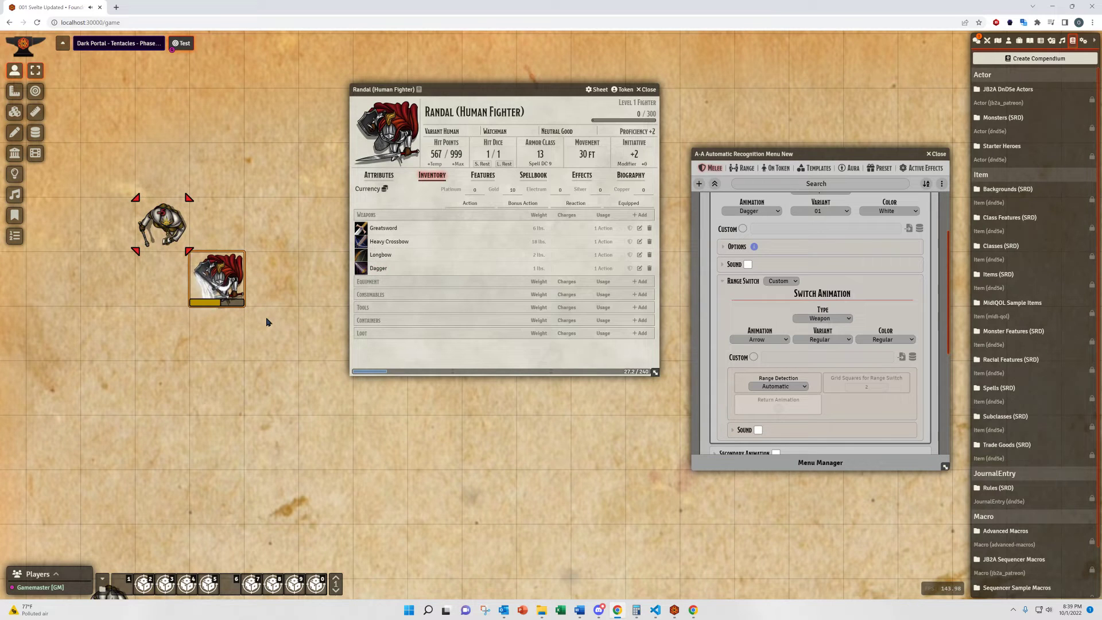
pyautogui.click(781, 281)
pyautogui.click(785, 295)
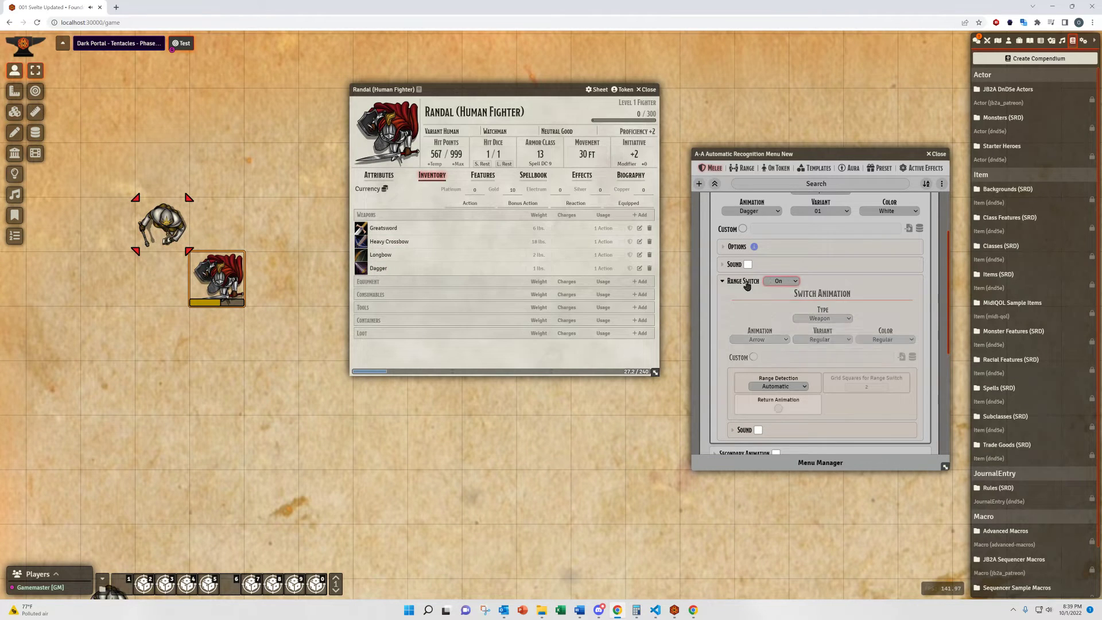
# Enable the sound of Dagger's primary animation, choose success.wav from CustomSounds/Crit and Fail, and set its volume to .5.
pyautogui.scroll(2, 803, 316)
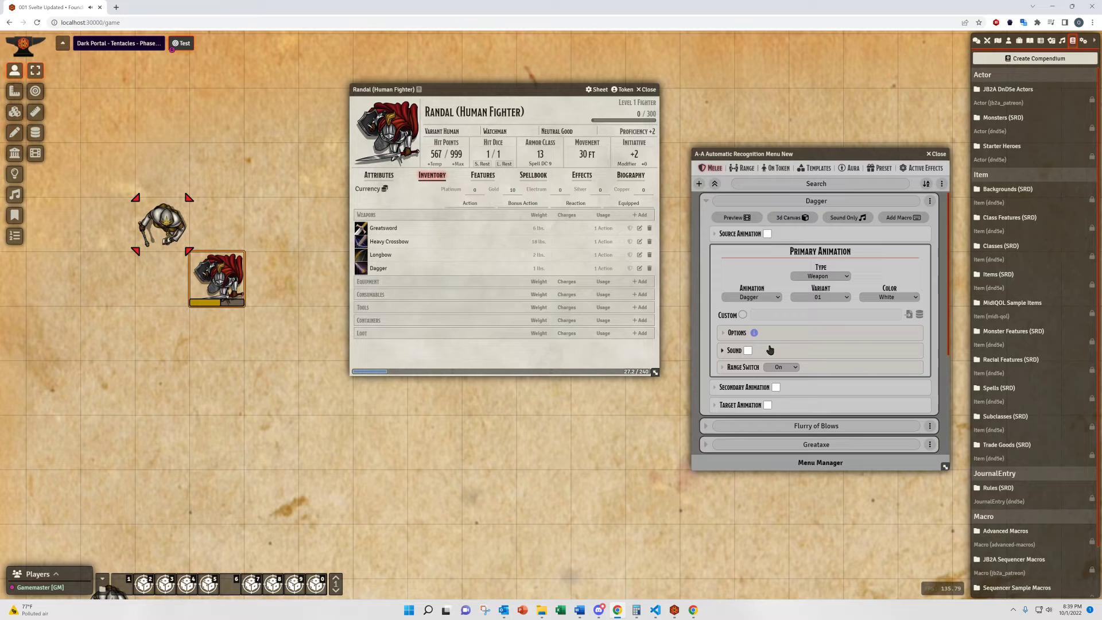
pyautogui.click(770, 350)
pyautogui.click(733, 234)
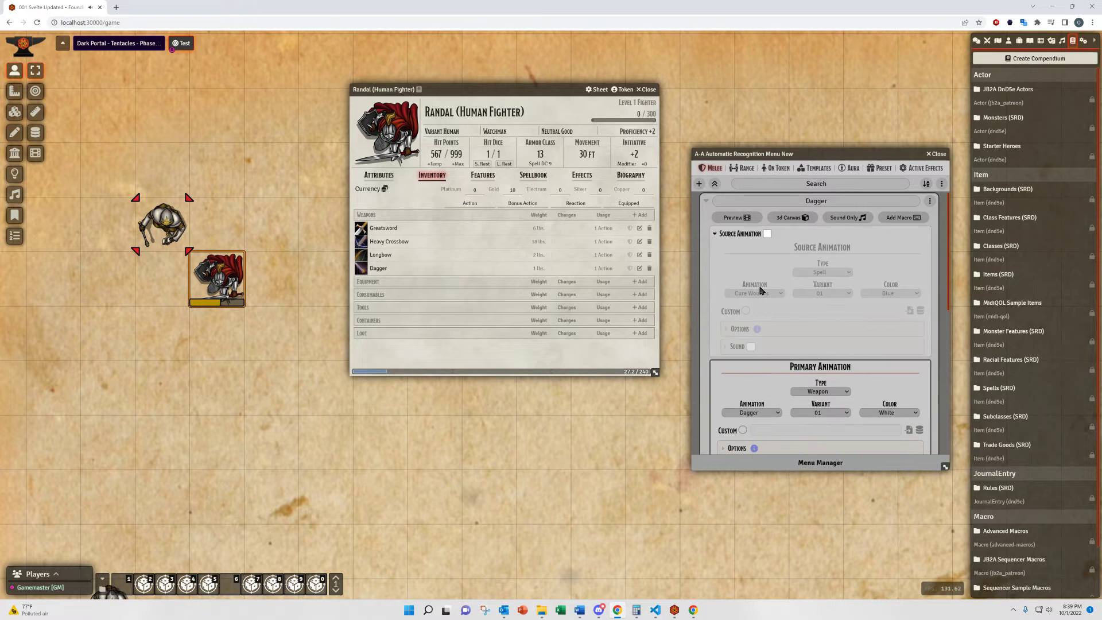
pyautogui.click(735, 235)
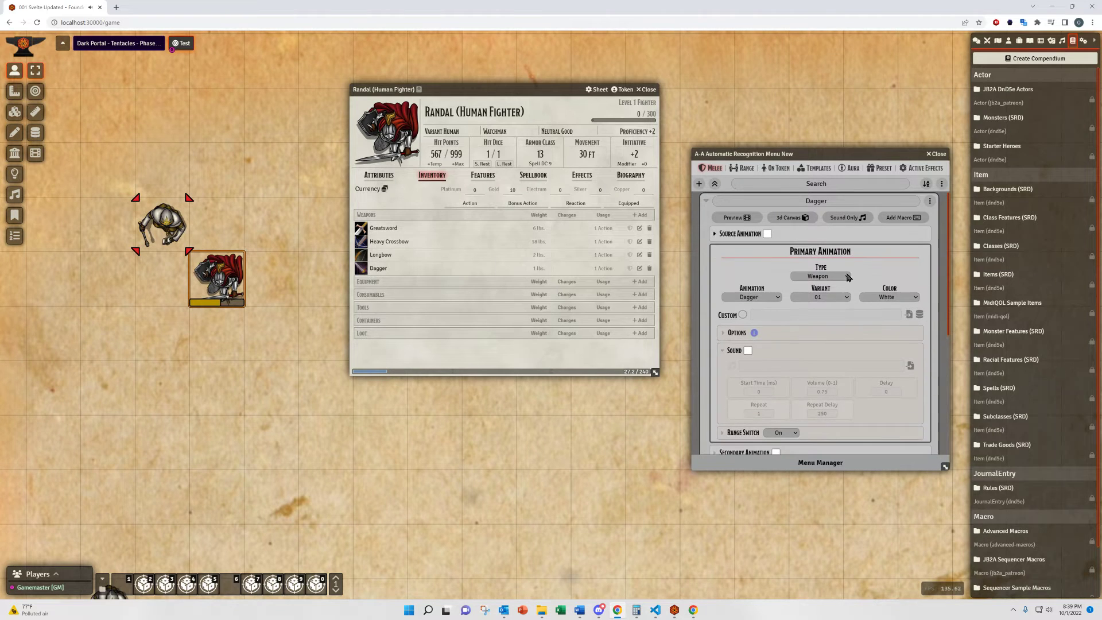
pyautogui.click(748, 351)
pyautogui.click(911, 367)
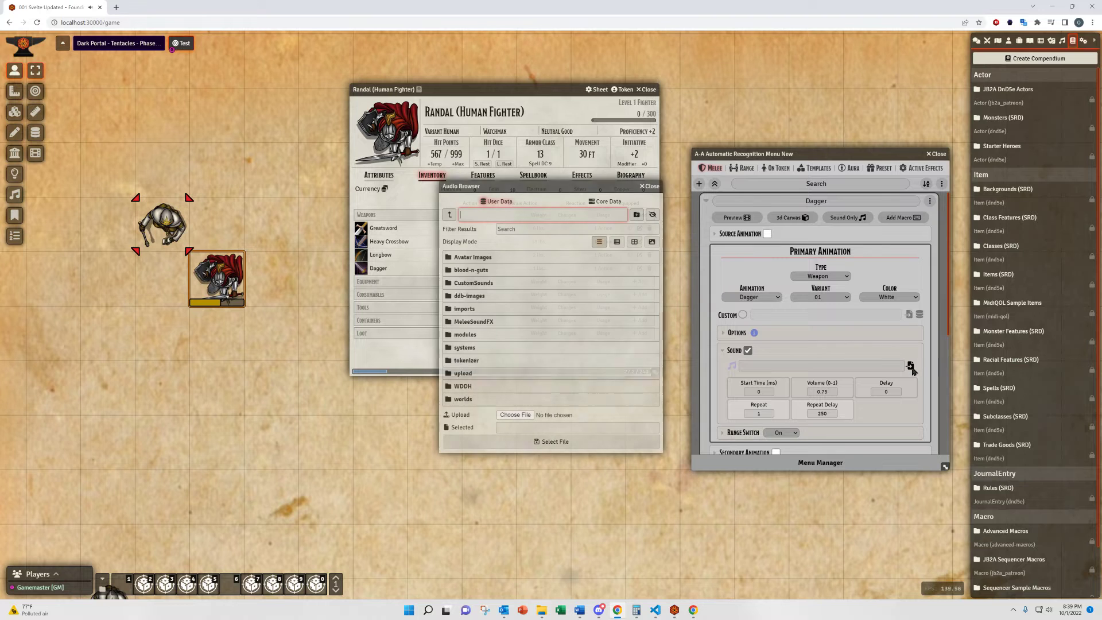
pyautogui.click(485, 283)
pyautogui.click(474, 284)
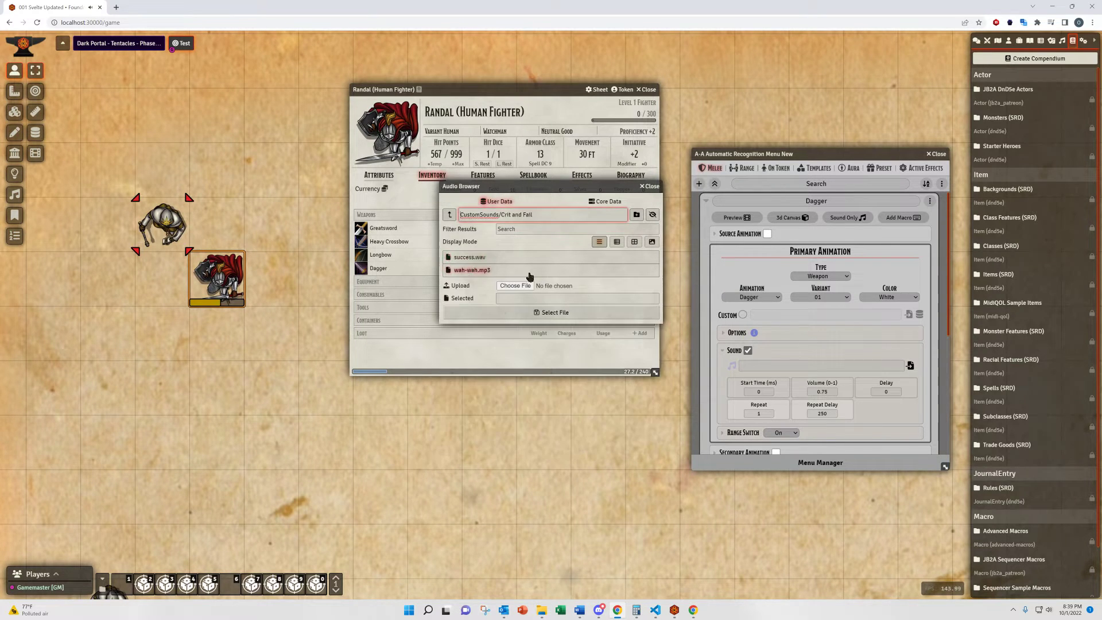
pyautogui.click(525, 258)
pyautogui.click(583, 312)
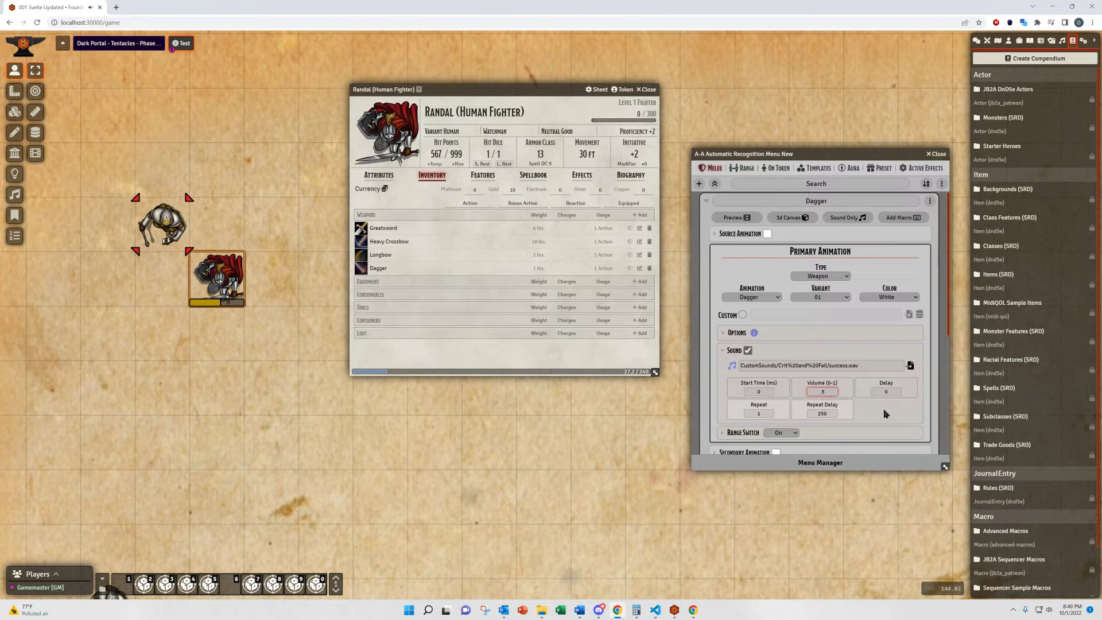
# Attack the target with the Dagger to test its sound, and disable the primary animation's sound.
pyautogui.click(362, 268)
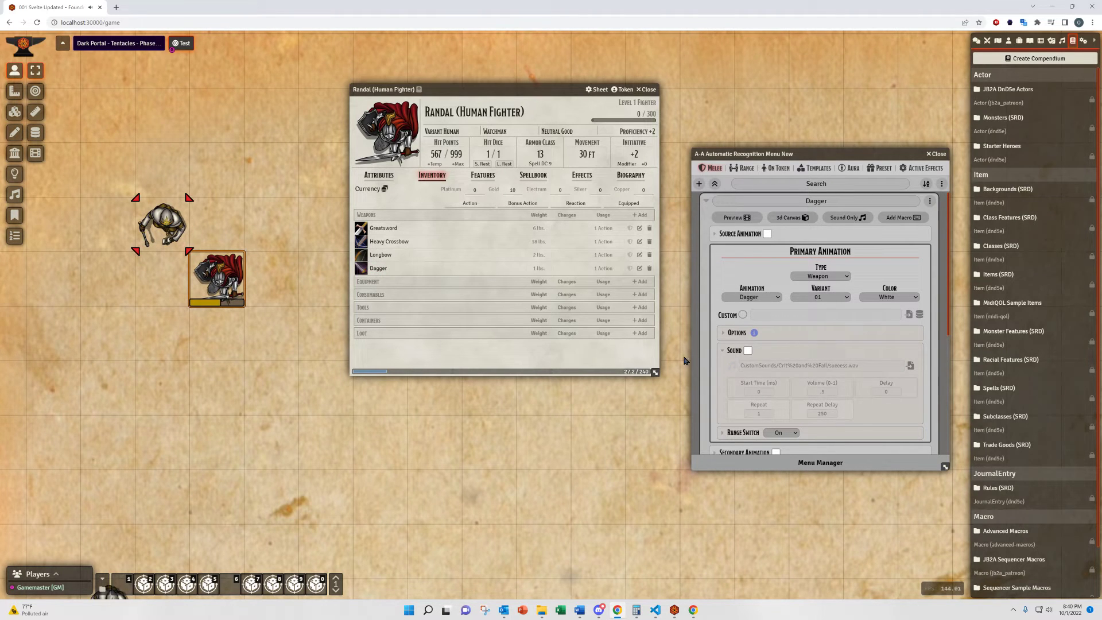
pyautogui.click(362, 268)
pyautogui.click(734, 350)
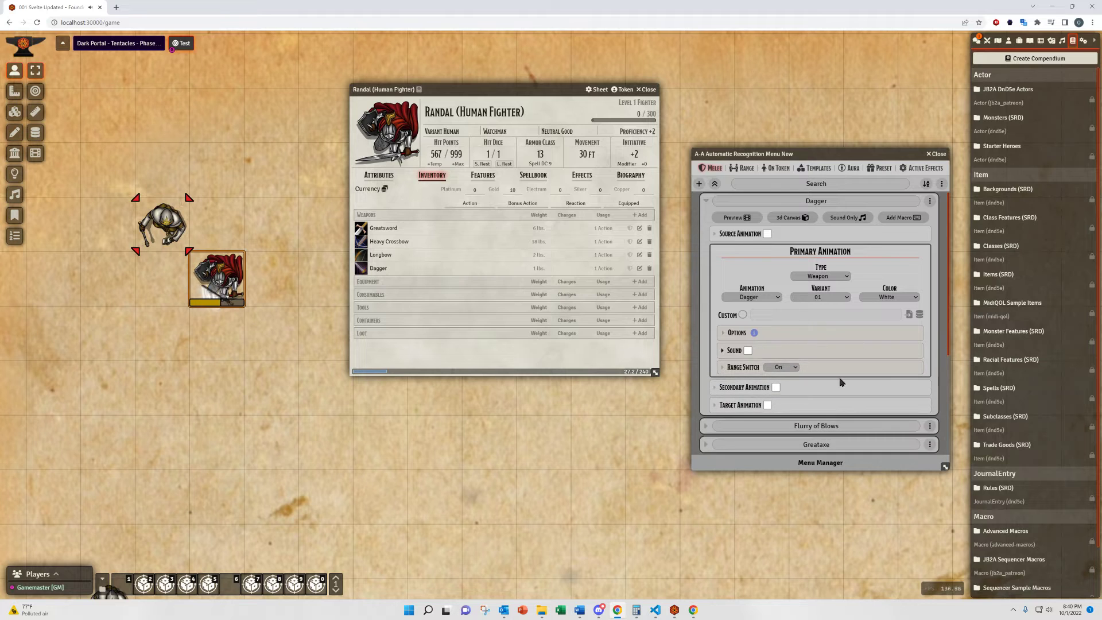
# Show the Range animation entries and move the fighter token several squares down, away from the target.
pyautogui.click(746, 168)
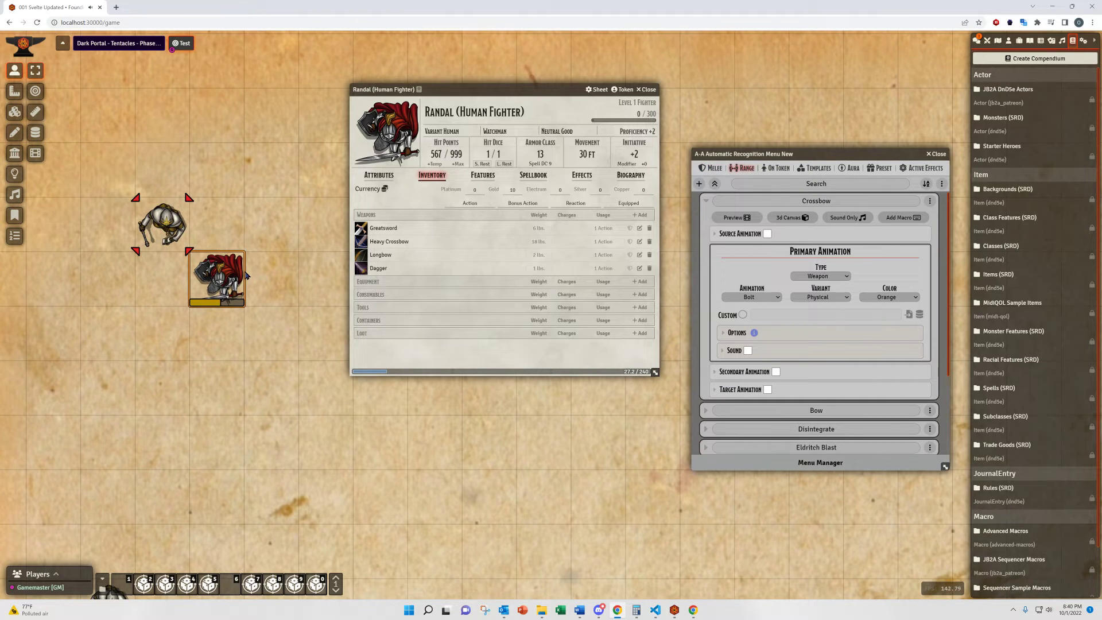
pyautogui.moveTo(212, 242); pyautogui.dragTo(211, 389)
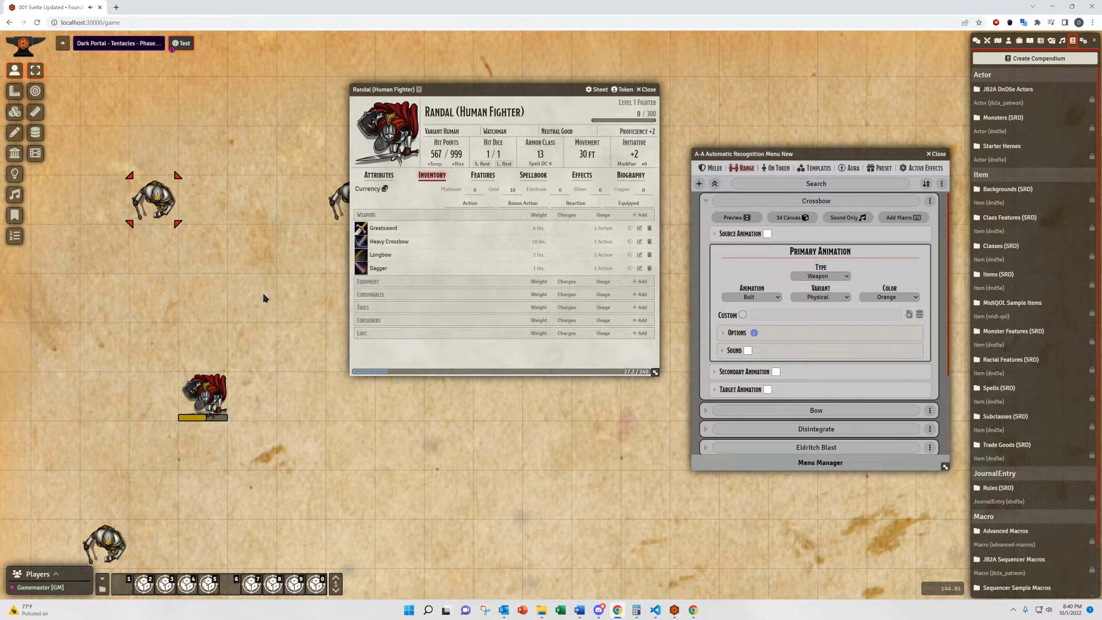
pyautogui.scroll(2, 223, 252)
pyautogui.scroll(-4, 199, 319)
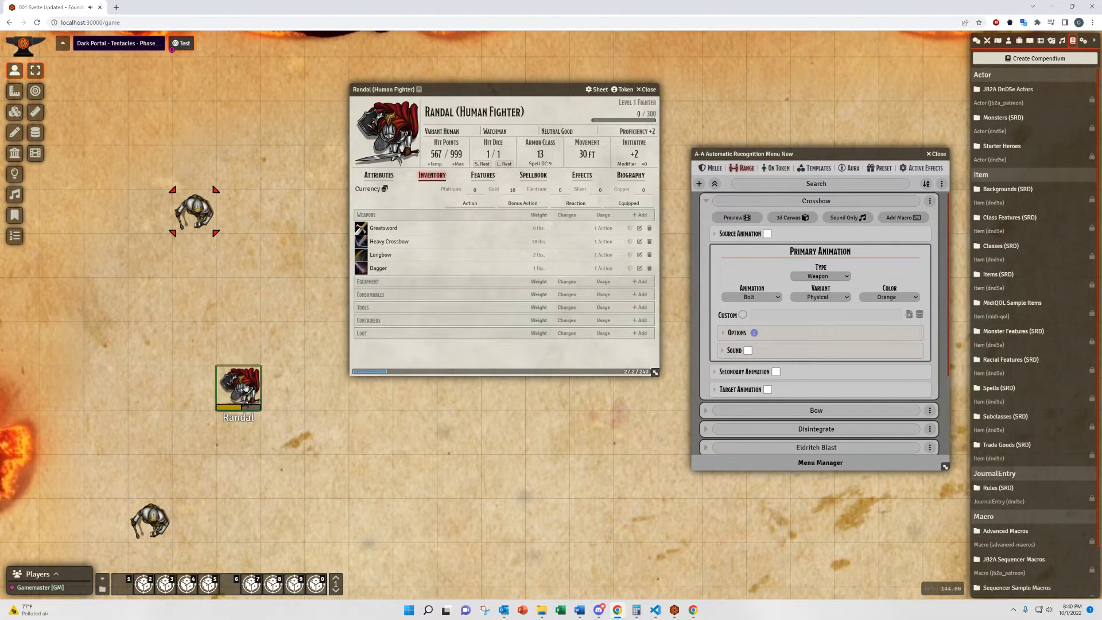
pyautogui.moveTo(245, 416); pyautogui.dragTo(241, 463)
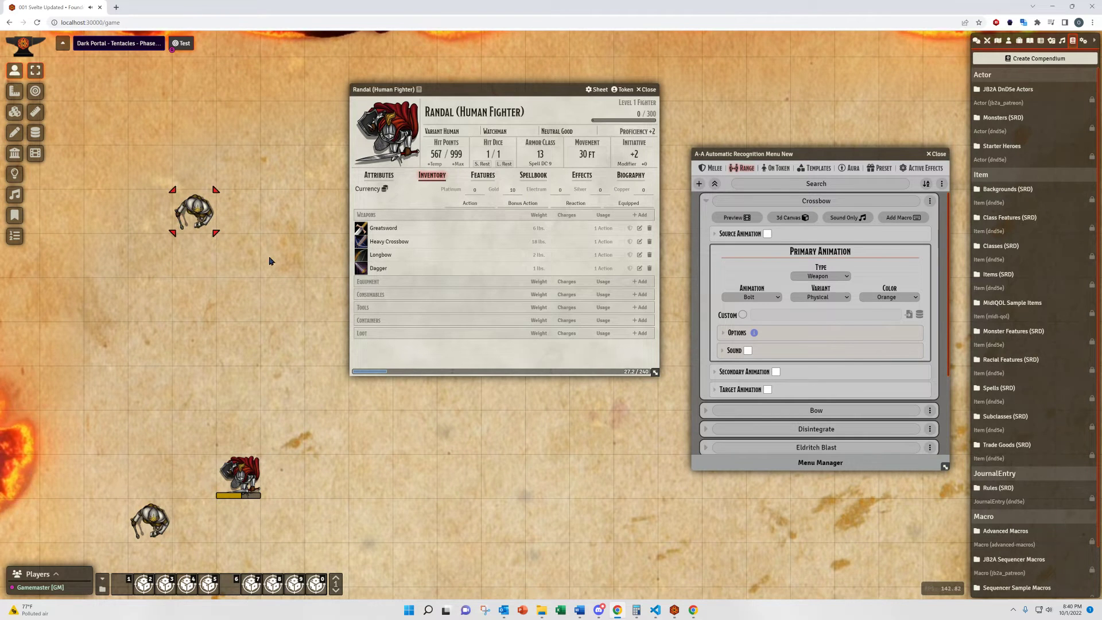
# Move the fighter token closer to the target and attack the target with the Longbow and the Heavy Crossbow.
pyautogui.moveTo(270, 261); pyautogui.dragTo(239, 251)
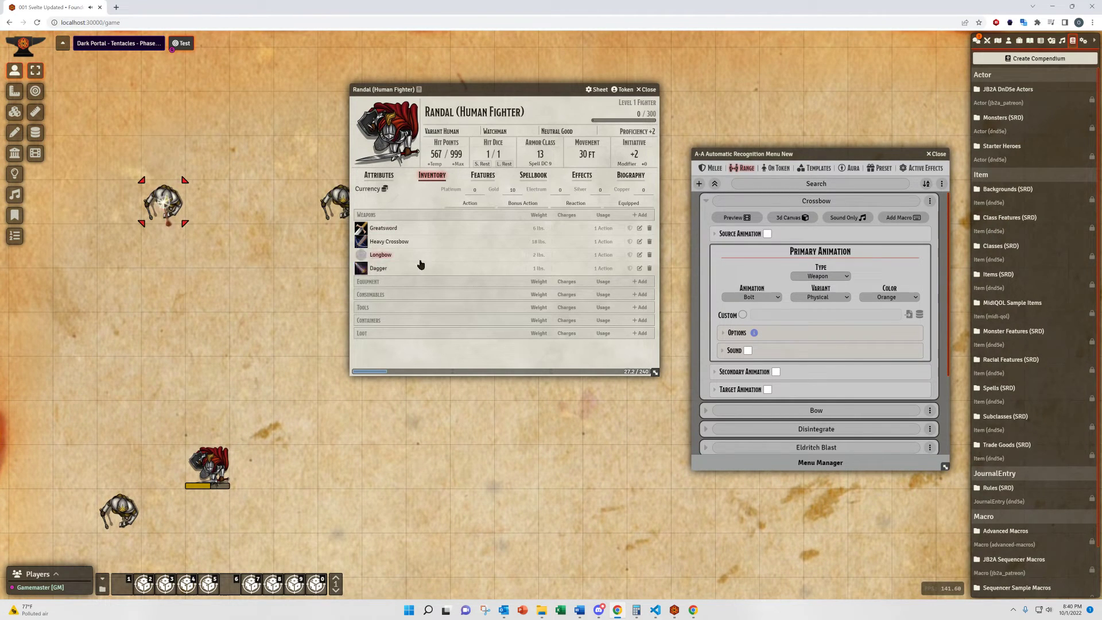
pyautogui.click(207, 464)
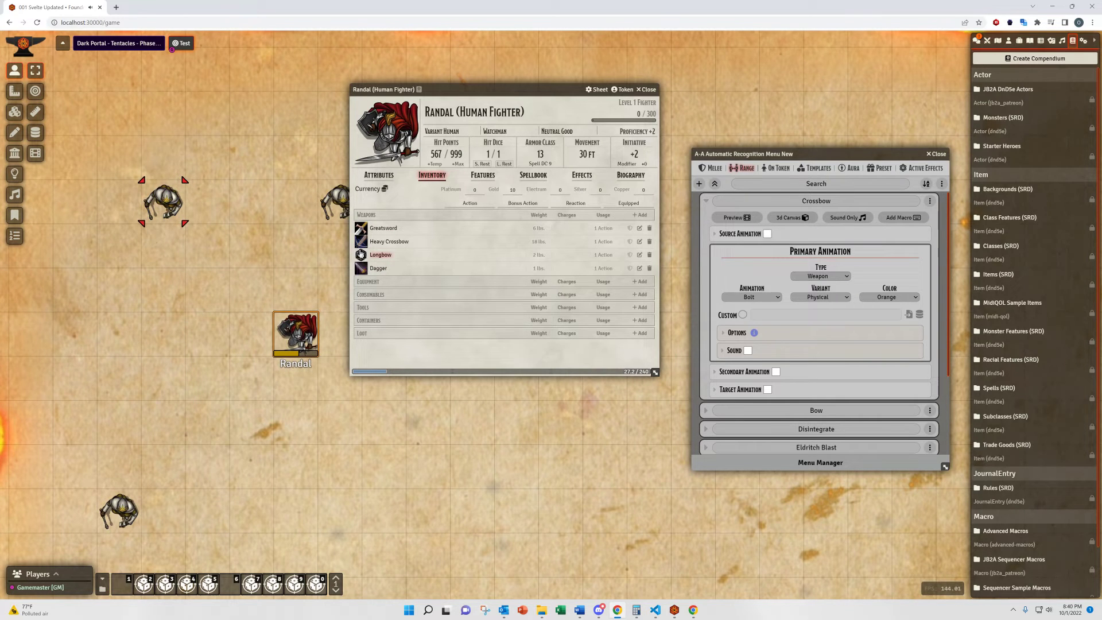
pyautogui.click(360, 241)
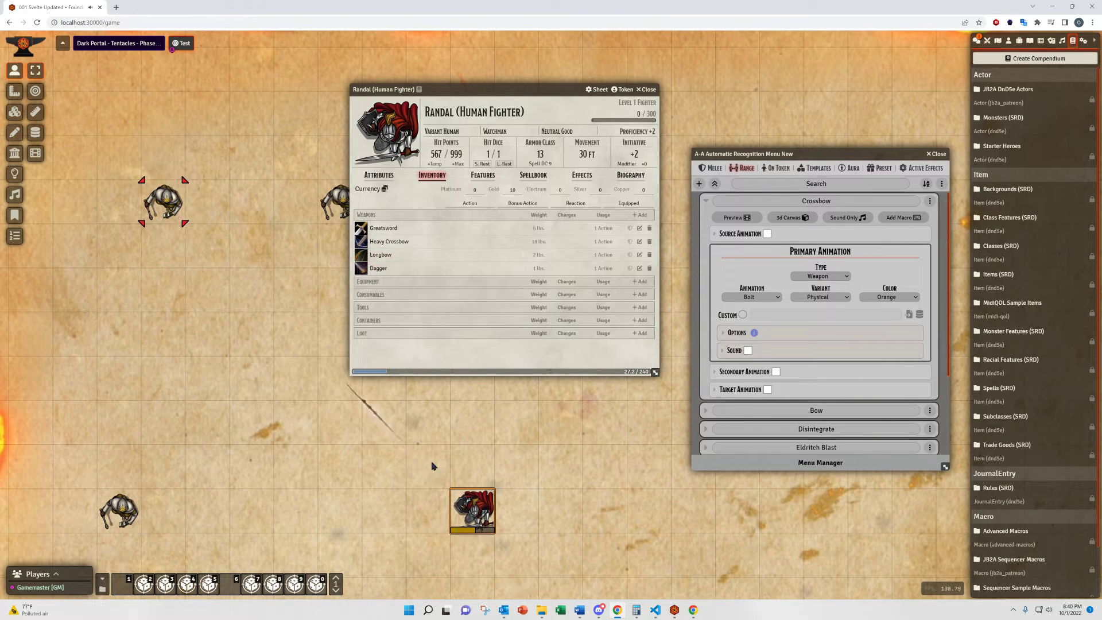
# Show the On Token animation entries and replace the fighter's character sheet with the gnome wizard's sheet.
pyautogui.click(779, 168)
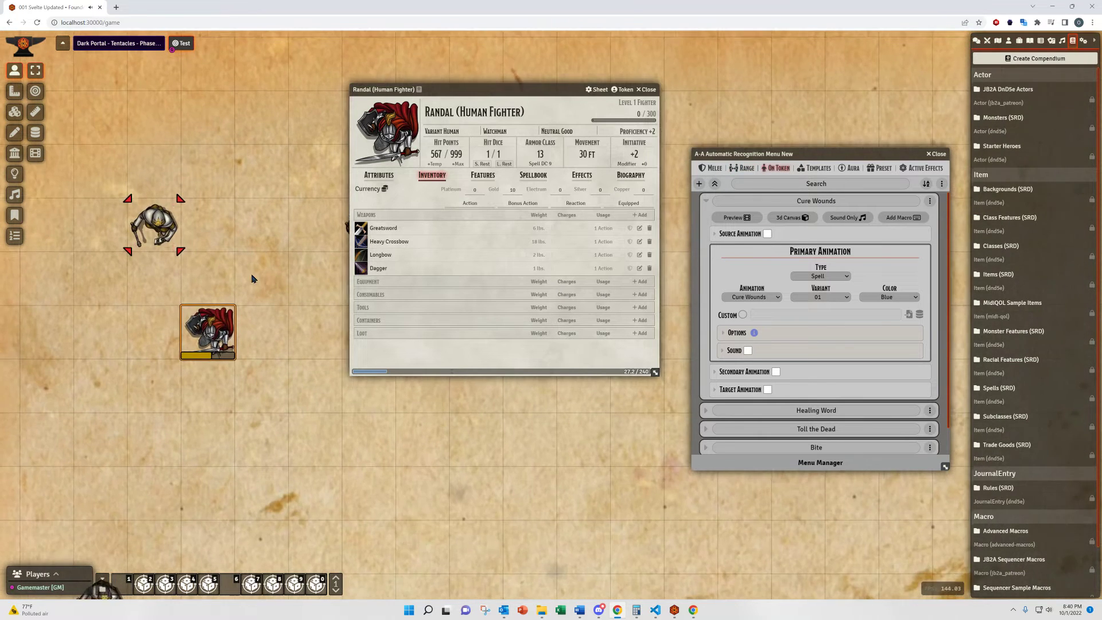
pyautogui.click(644, 90)
pyautogui.doubleClick(638, 237)
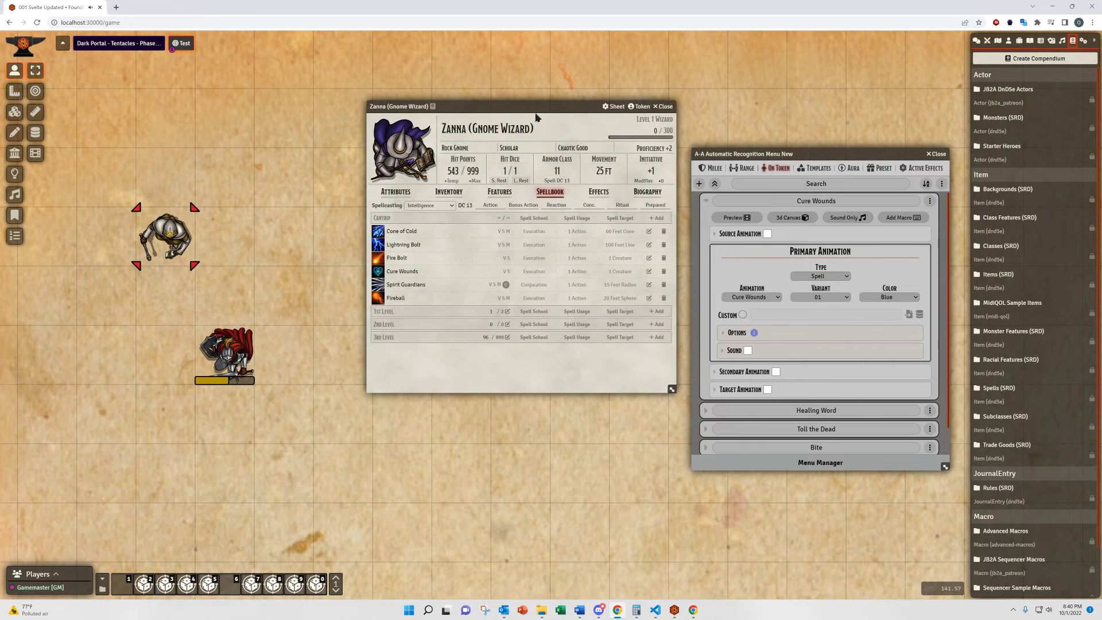
pyautogui.moveTo(552, 110); pyautogui.dragTo(616, 316)
# Place the wizard token right beside the targeted acolyte and cast Cure Wounds on it.
pyautogui.moveTo(639, 235); pyautogui.dragTo(400, 191)
pyautogui.moveTo(287, 179); pyautogui.dragTo(258, 162)
pyautogui.moveTo(588, 309); pyautogui.dragTo(520, 261)
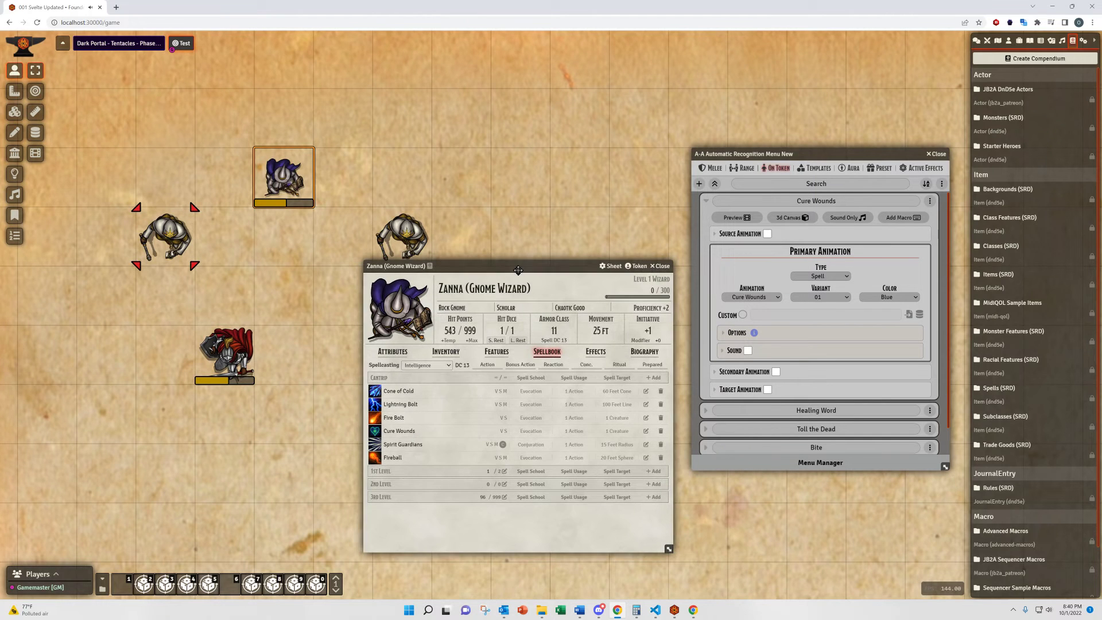
pyautogui.moveTo(283, 176); pyautogui.dragTo(225, 235)
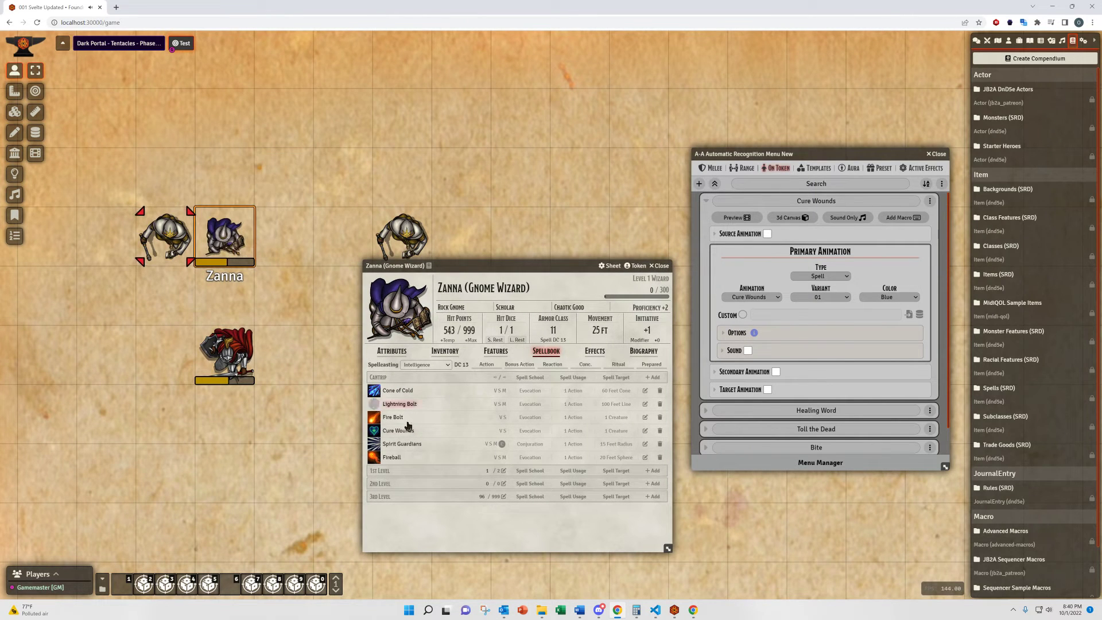
pyautogui.click(374, 431)
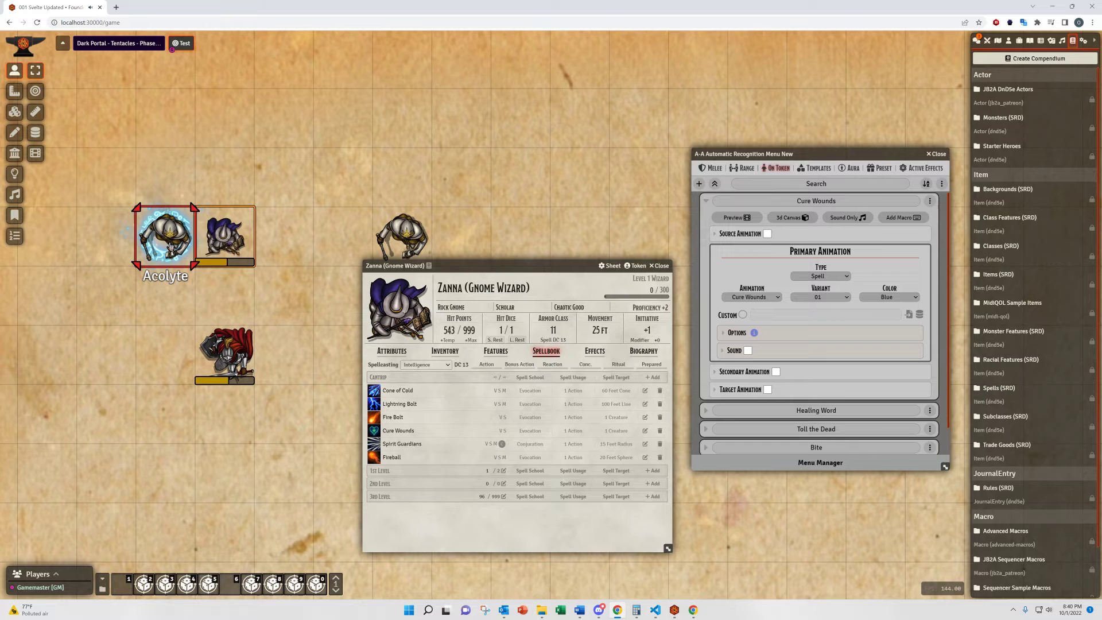
# Set Play On to Both in the Cure Wounds primary animation options and cast Cure Wounds again.
pyautogui.click(843, 334)
pyautogui.scroll(-1, 906, 388)
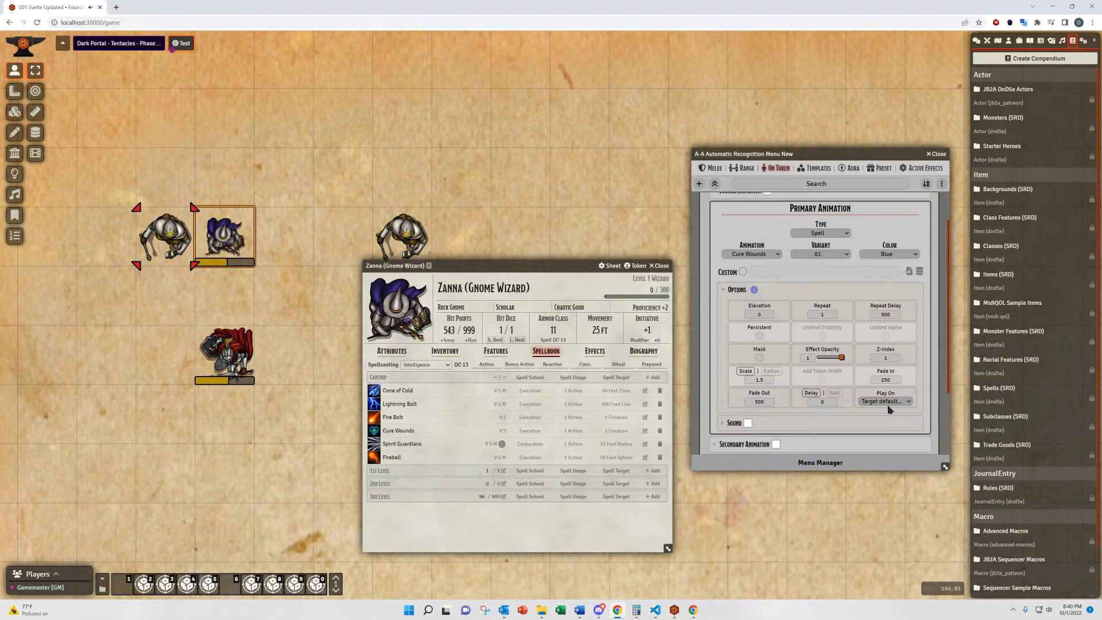
pyautogui.click(886, 401)
pyautogui.click(903, 402)
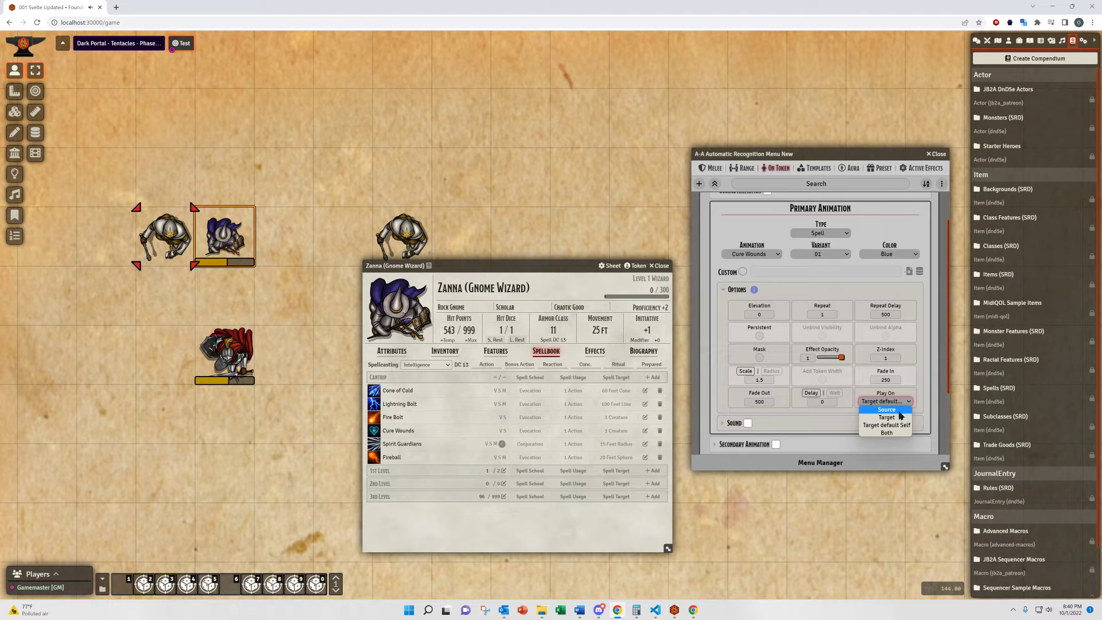
pyautogui.click(887, 432)
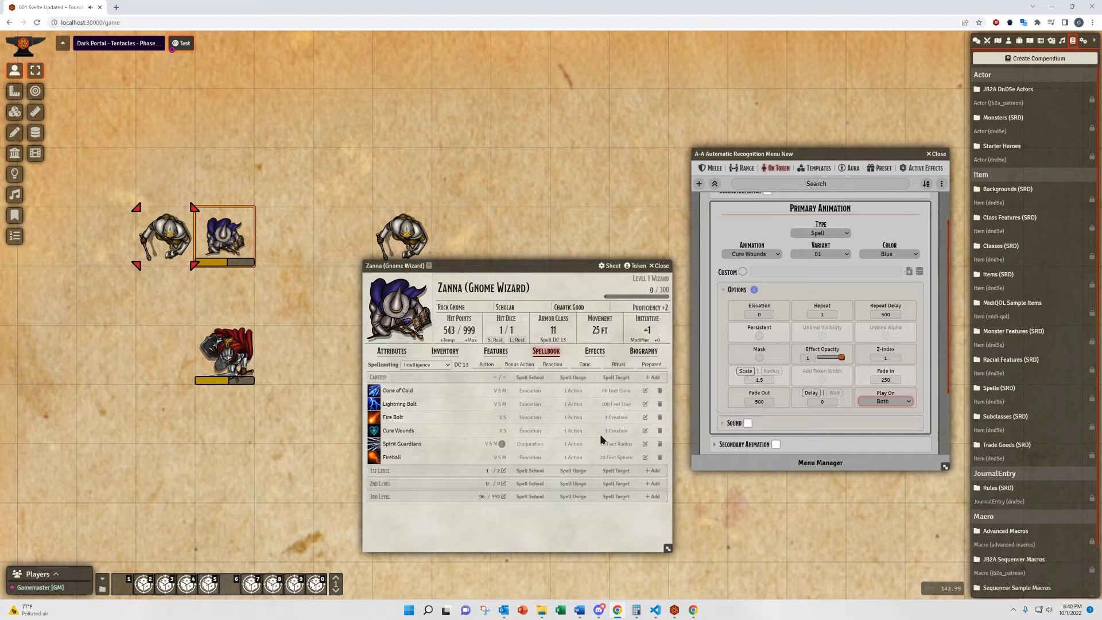
pyautogui.click(373, 429)
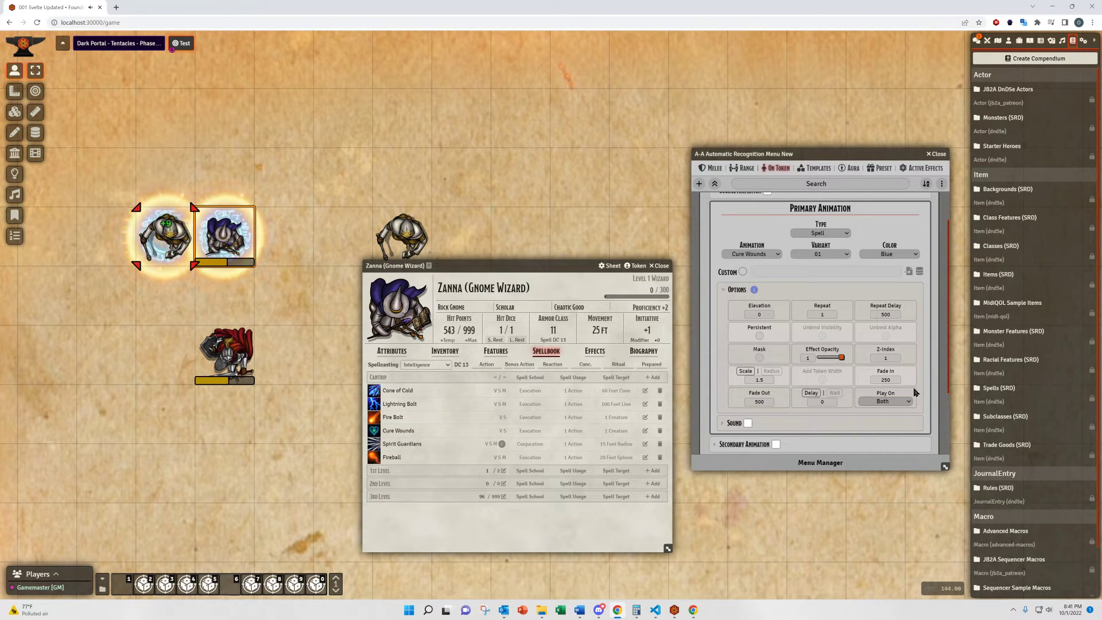
# Set Cure Wounds' Play On to Target default Self and briefly view its primary animation's sound settings.
pyautogui.click(884, 402)
pyautogui.click(887, 425)
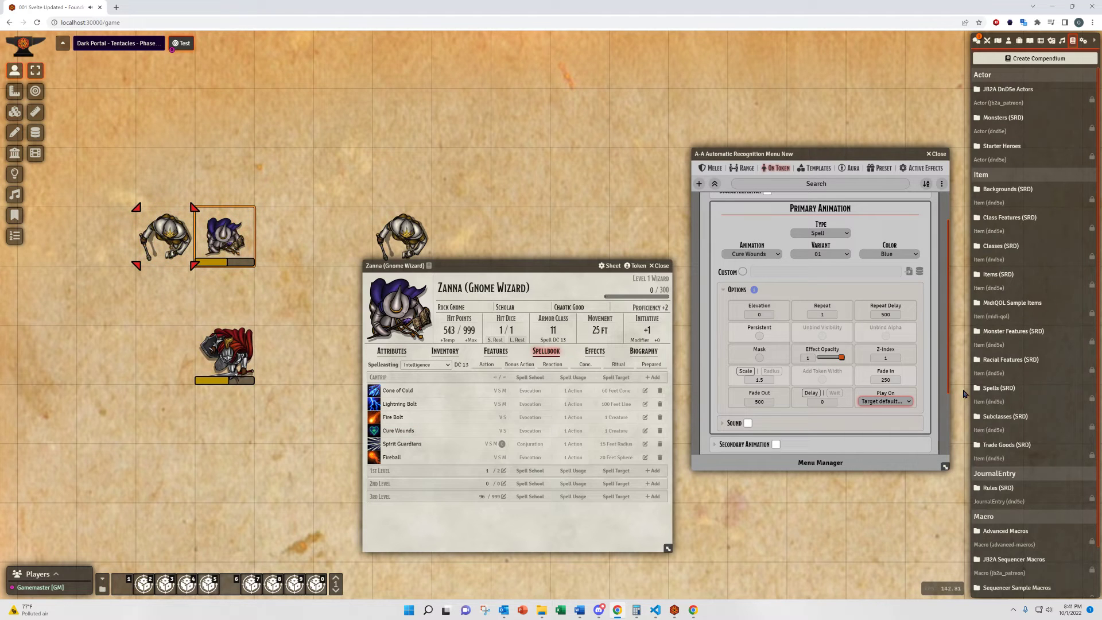
pyautogui.click(884, 402)
pyautogui.click(788, 423)
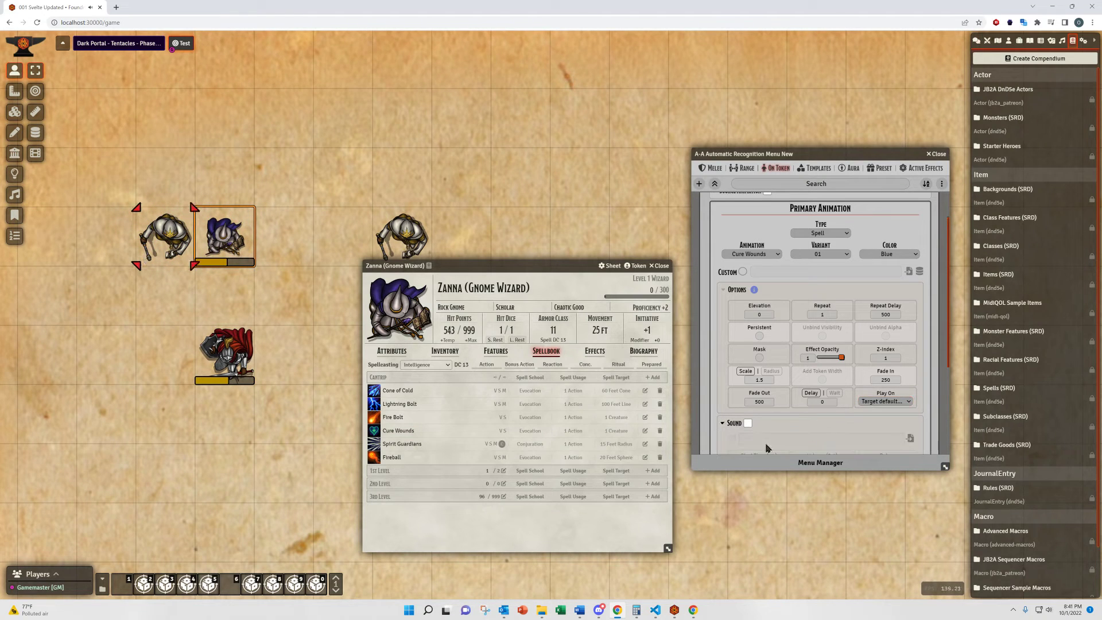
pyautogui.click(830, 426)
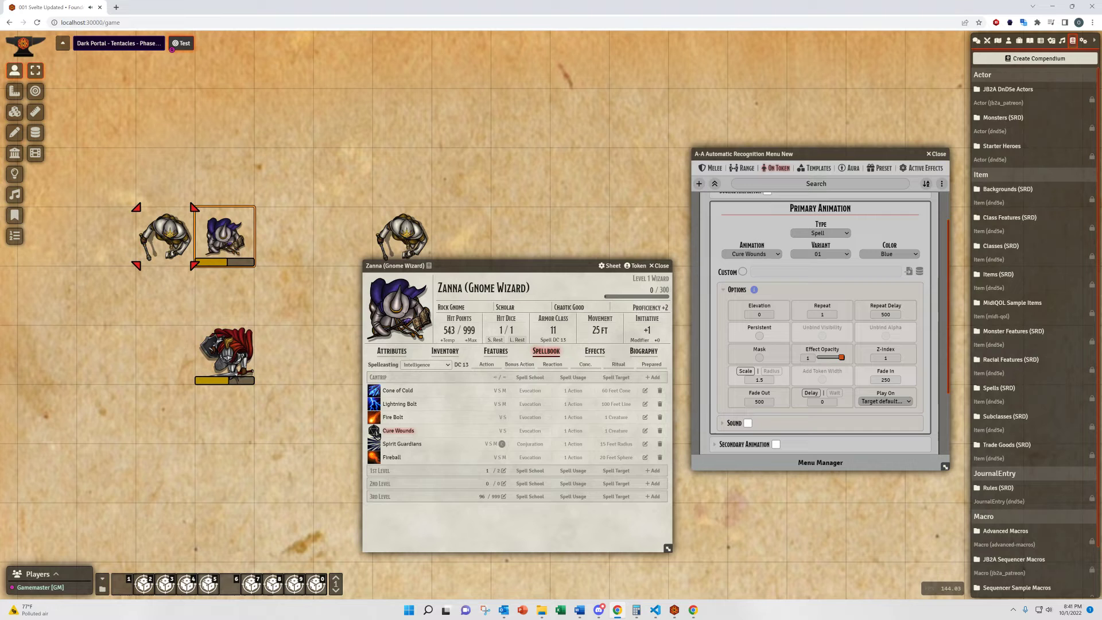
# Cast Cure Wounds on the acolyte, clear it as the target, and cast Cure Wounds with no target.
pyautogui.rightClick(161, 241)
pyautogui.click(118, 270)
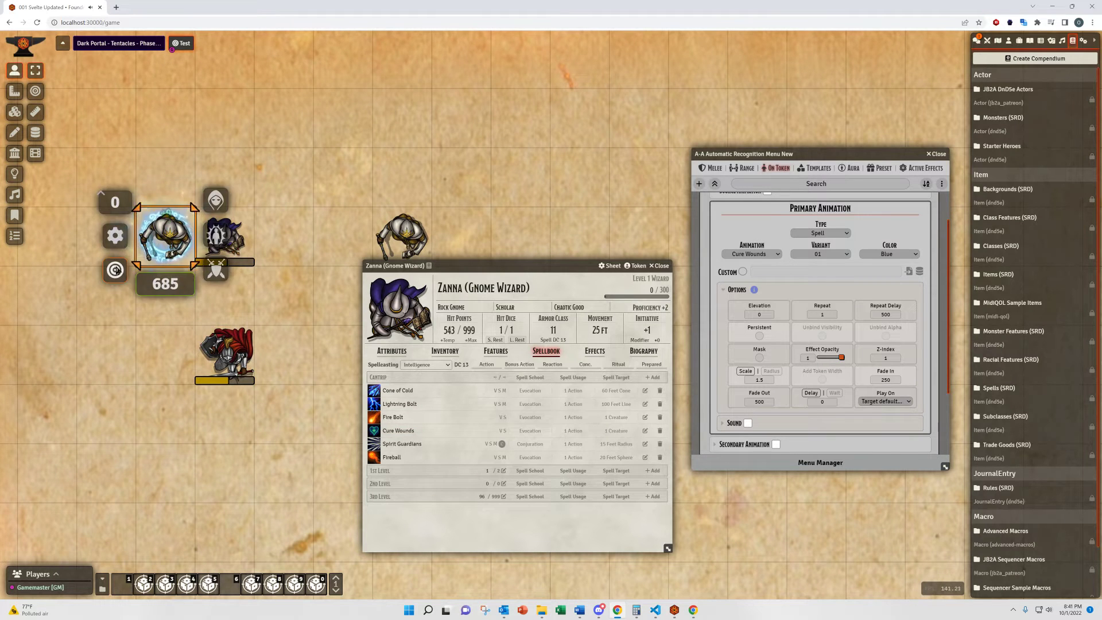
pyautogui.click(150, 308)
pyautogui.click(372, 443)
# Show the Templates animation entries and reposition the tokens so the wizard stands two squares directly above the second acolyte.
pyautogui.moveTo(224, 236); pyautogui.dragTo(293, 185)
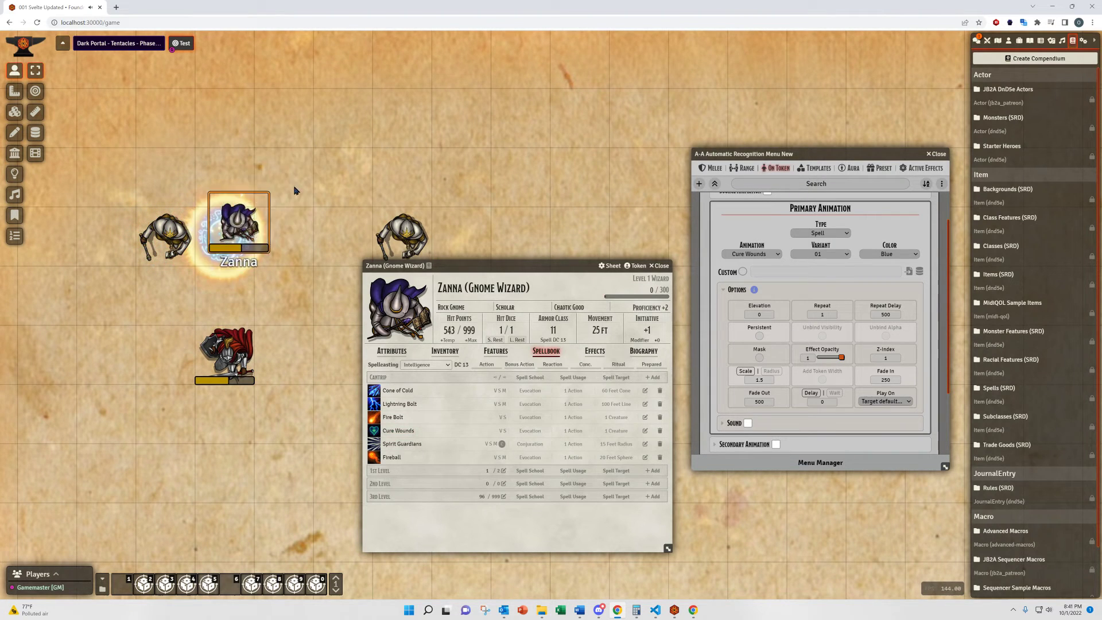
pyautogui.click(817, 169)
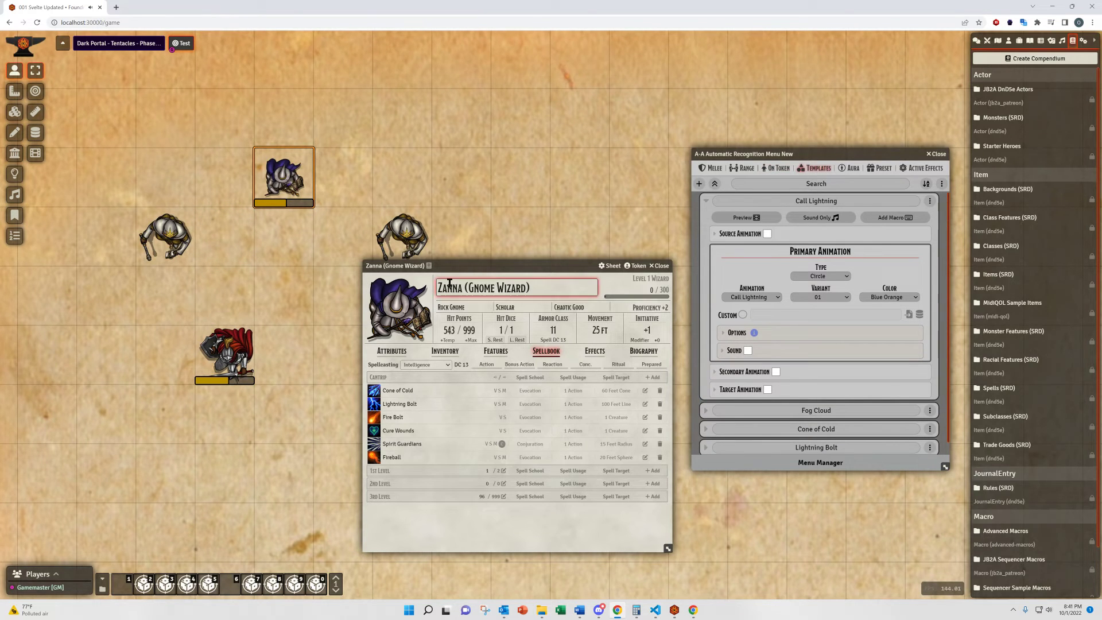
pyautogui.scroll(-5, 453, 215)
pyautogui.moveTo(468, 206); pyautogui.dragTo(290, 193)
pyautogui.scroll(-2, 292, 197)
pyautogui.moveTo(284, 253); pyautogui.dragTo(284, 298)
pyautogui.moveTo(203, 216); pyautogui.dragTo(279, 206)
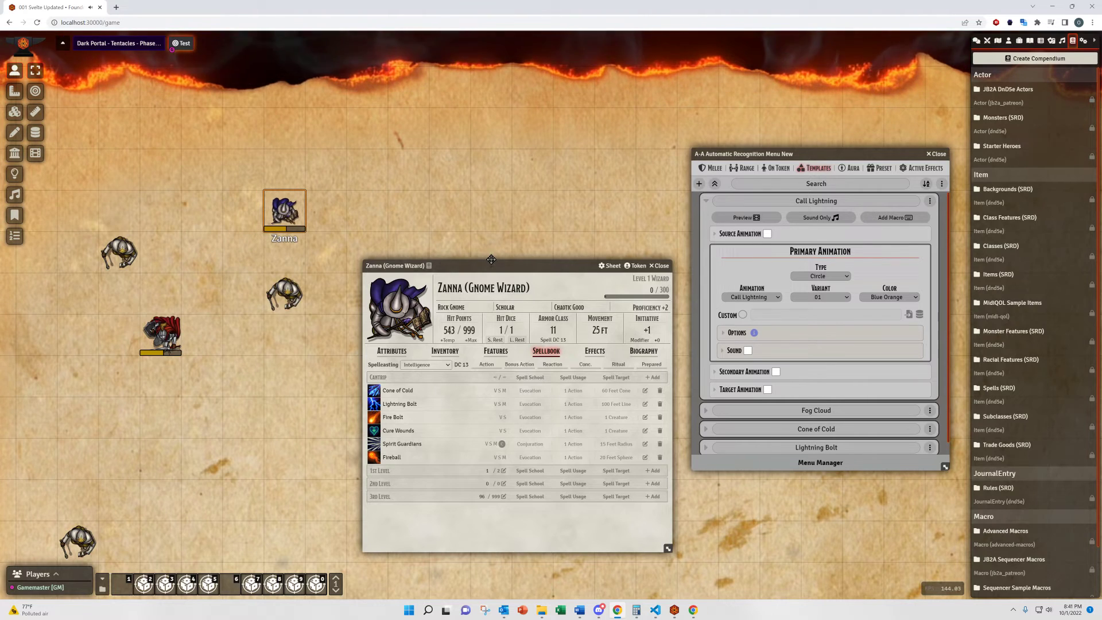
# Move the wizard's sheet aside, collapse the Call Lightning entry, and expand the Cone of Cold entry's primary animation options.
pyautogui.moveTo(492, 266); pyautogui.dragTo(554, 314)
pyautogui.moveTo(431, 233); pyautogui.dragTo(326, 212)
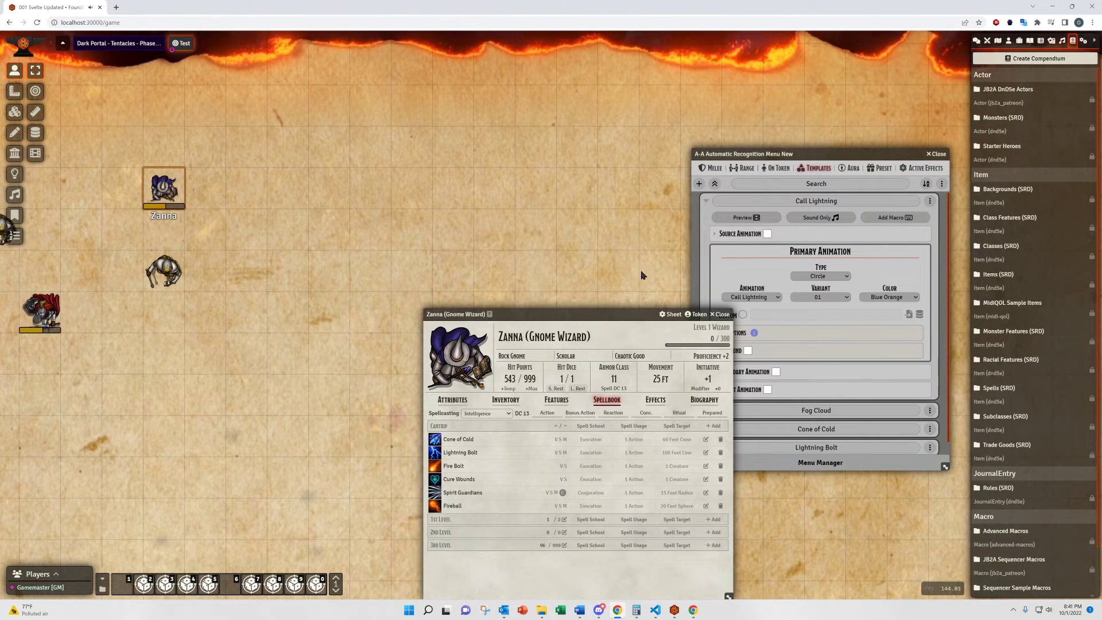
pyautogui.moveTo(609, 309); pyautogui.dragTo(533, 286)
pyautogui.click(707, 204)
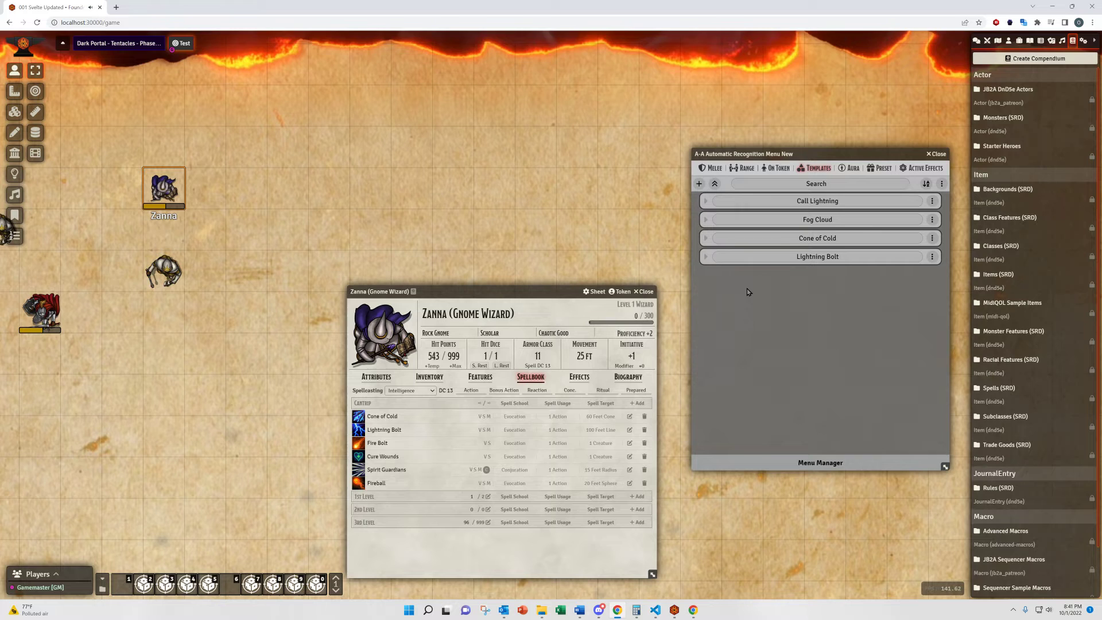
pyautogui.click(705, 239)
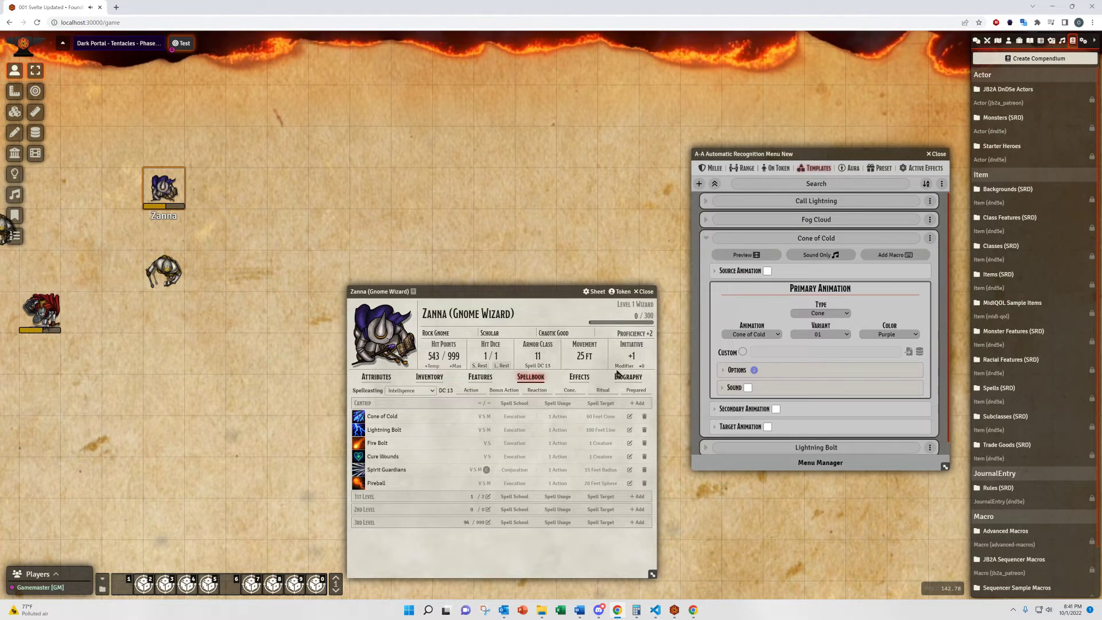
pyautogui.click(802, 376)
pyautogui.scroll(-3, 809, 368)
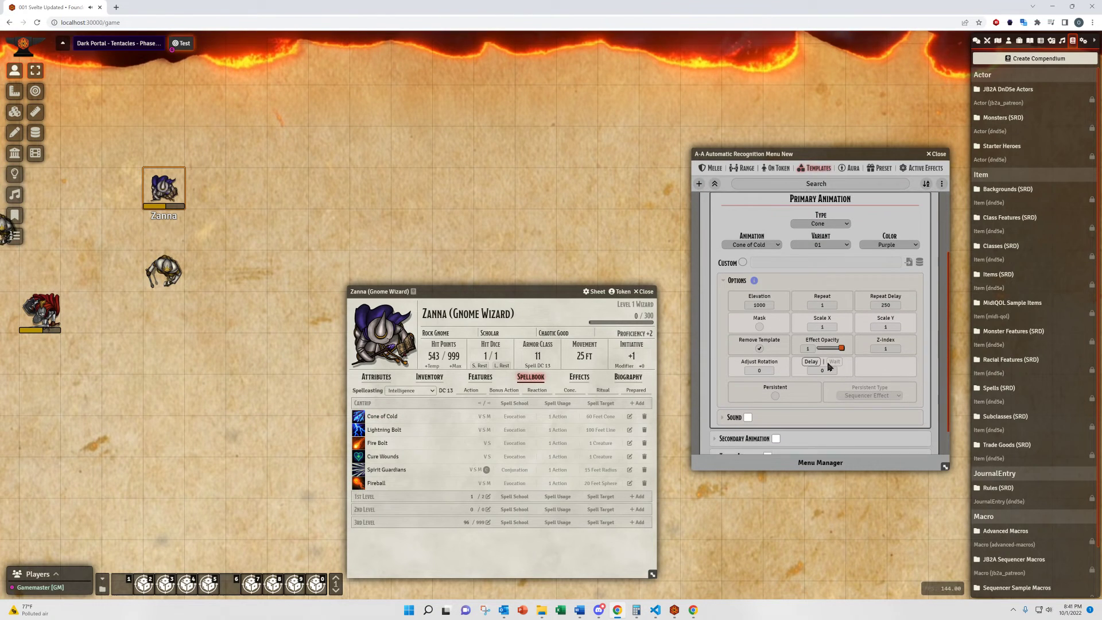
# Cast Cone of Cold from the wizard's spellbook, placing its cone template directly beside the wizard token.
pyautogui.click(358, 416)
pyautogui.click(554, 338)
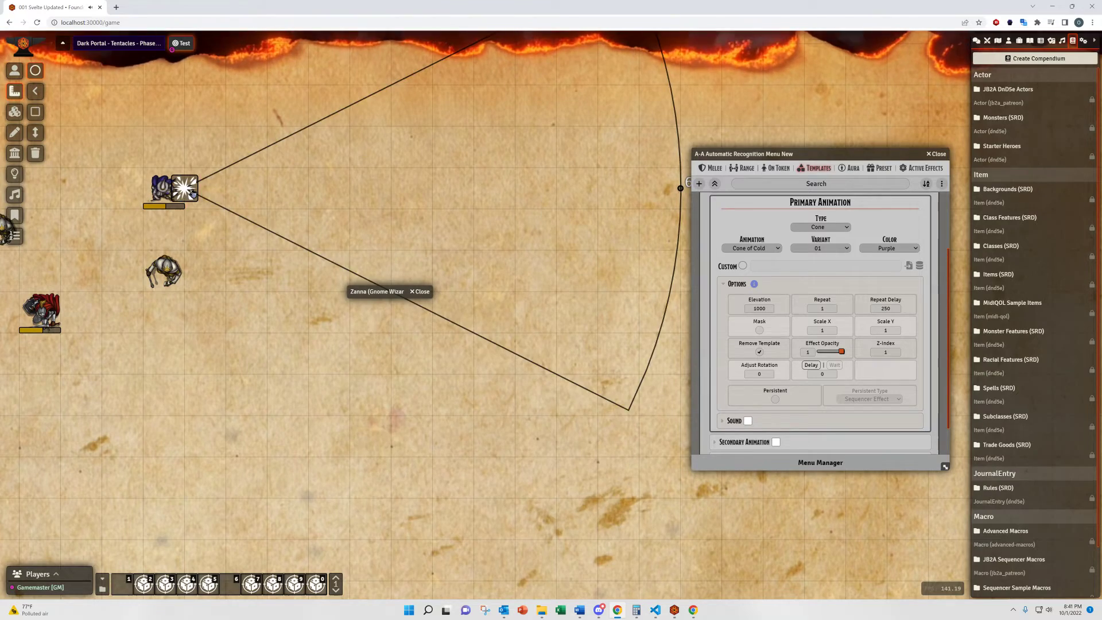
pyautogui.click(202, 167)
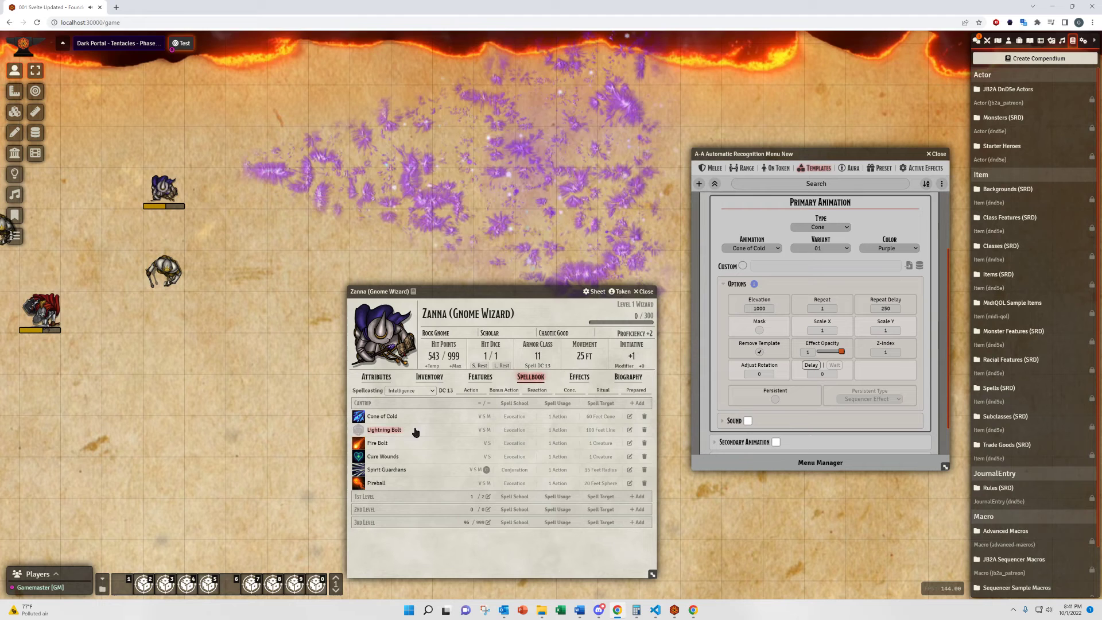
# Cast Lightning Bolt from the wizard's spellbook, placing its line template to start at the wizard's edge.
pyautogui.click(358, 430)
pyautogui.click(540, 339)
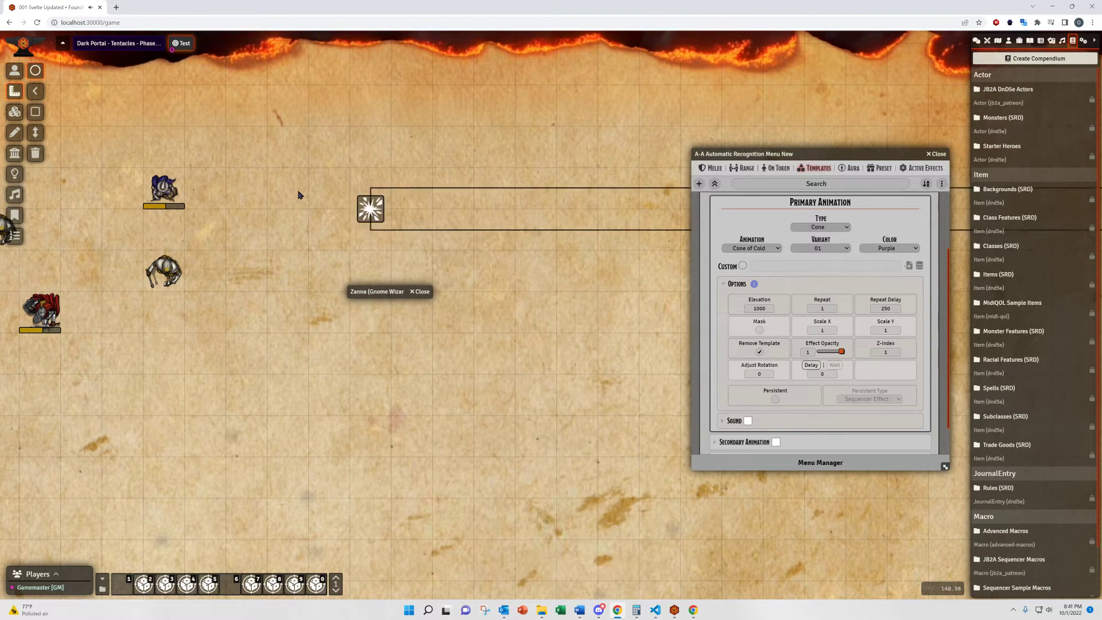
pyautogui.click(185, 189)
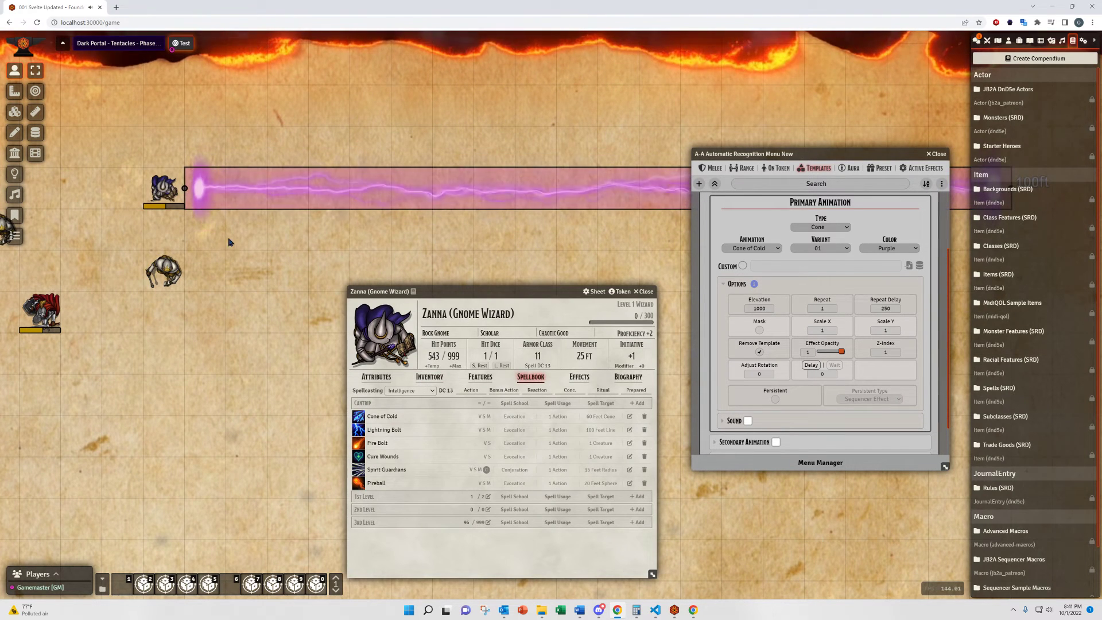
# Collapse the Cone of Cold entry and enable Remove Template in Lightning Bolt's primary animation options.
pyautogui.scroll(1, 765, 236)
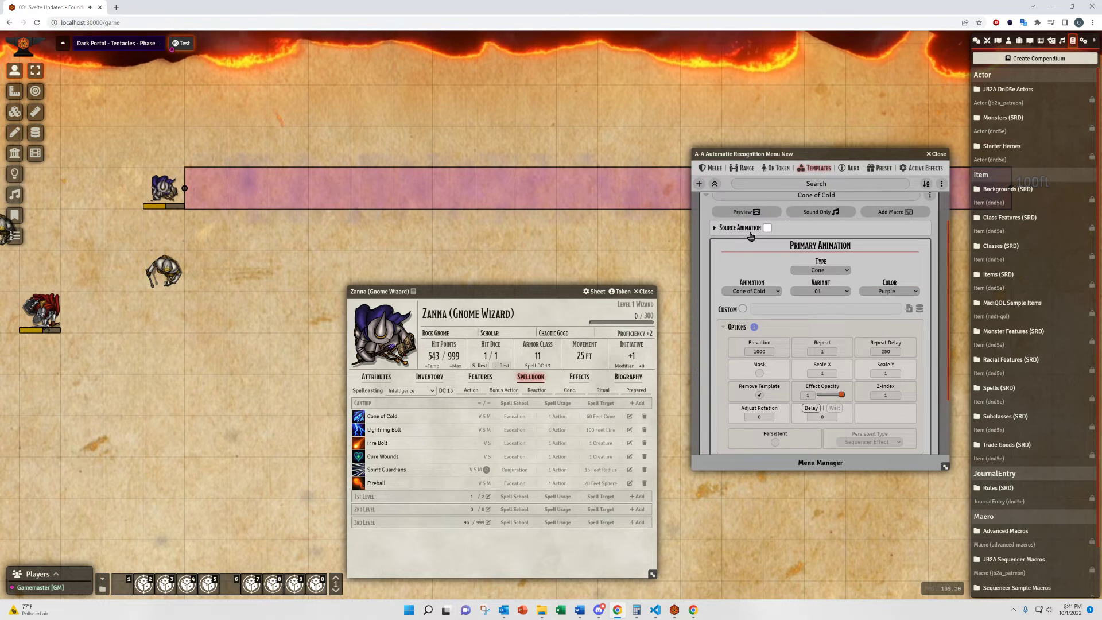
pyautogui.scroll(3, 746, 232)
pyautogui.click(706, 238)
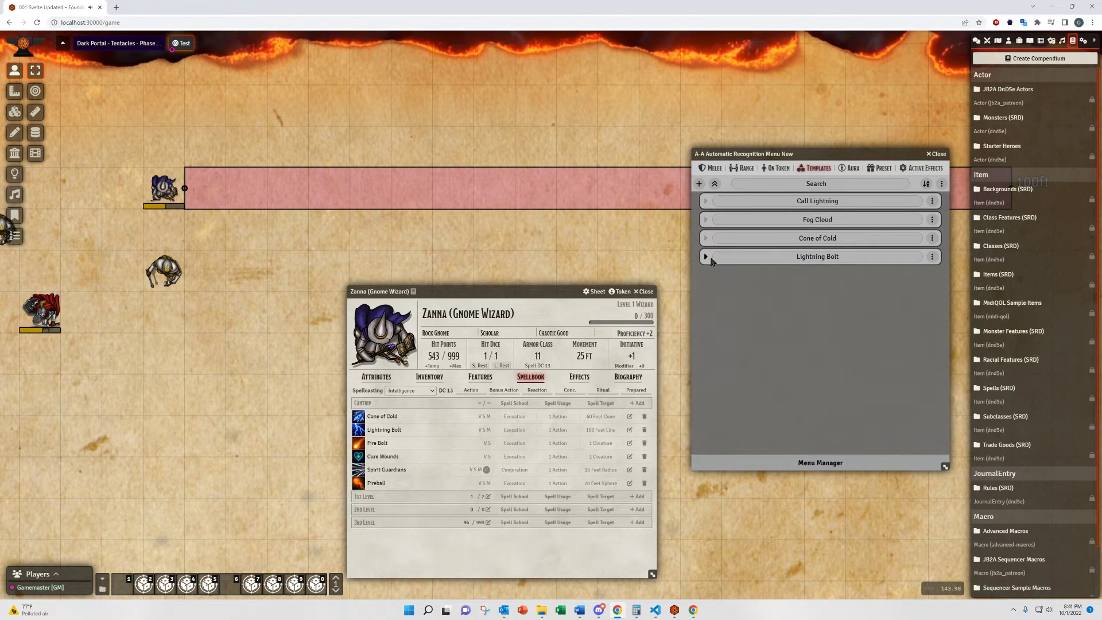
pyautogui.click(710, 259)
pyautogui.click(779, 389)
pyautogui.scroll(-1, 782, 423)
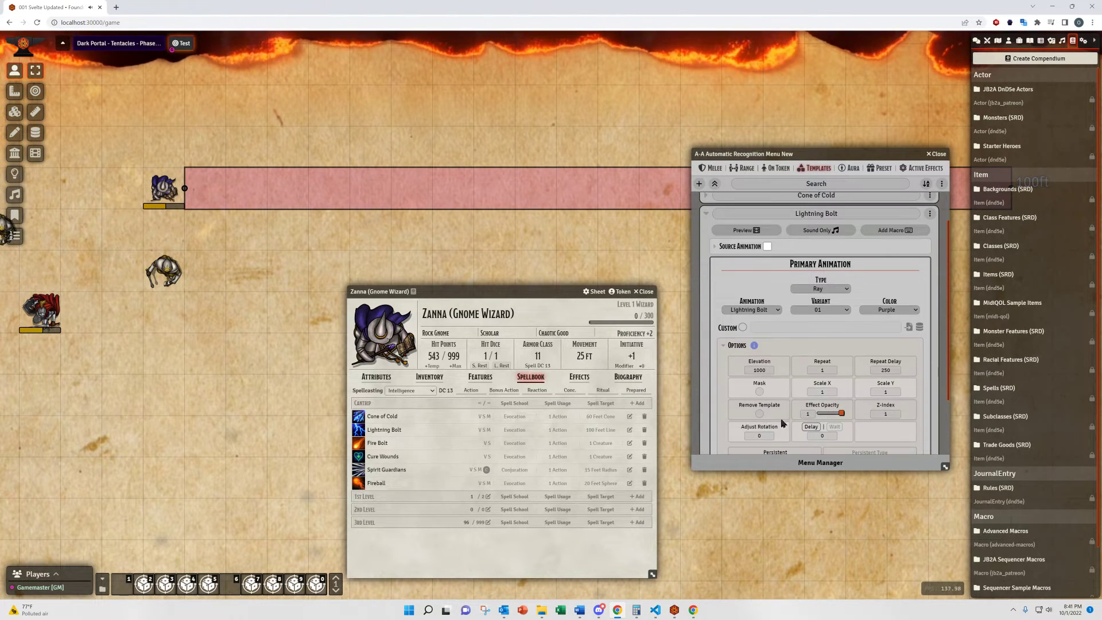
# Delete the leftover Lightning Bolt line template from the scene.
pyautogui.click(15, 93)
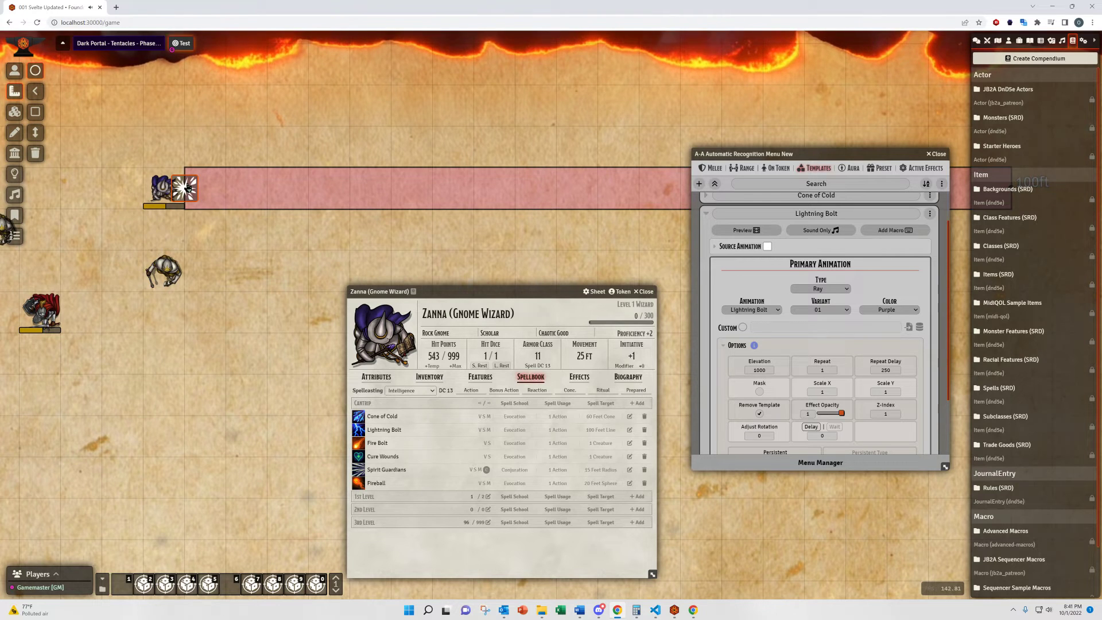
pyautogui.scroll(-1, 763, 313)
pyautogui.scroll(1, 749, 258)
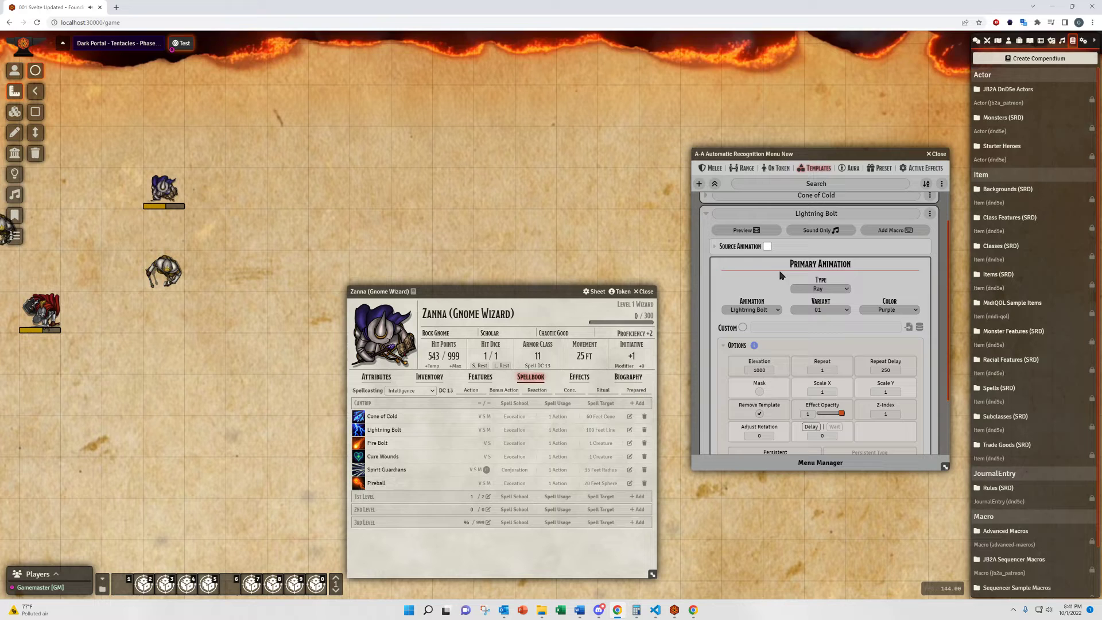
# Collapse the Lightning Bolt entry and turn on Persistent in Cone of Cold's primary animation options, with Sequencer Effect as the type.
pyautogui.scroll(1, 767, 274)
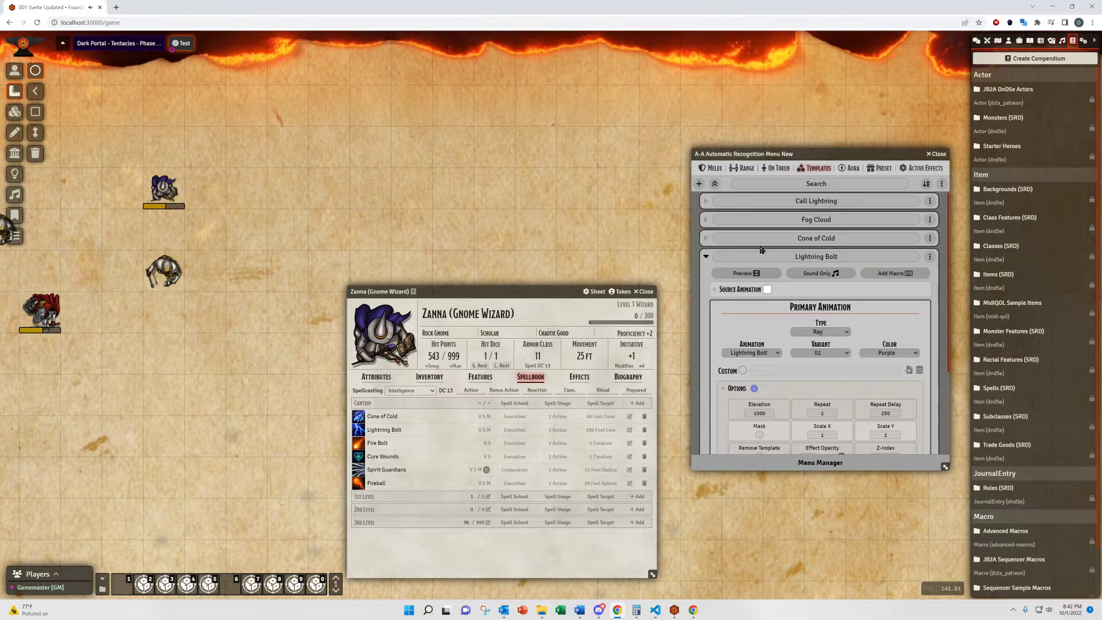
pyautogui.scroll(-1, 755, 328)
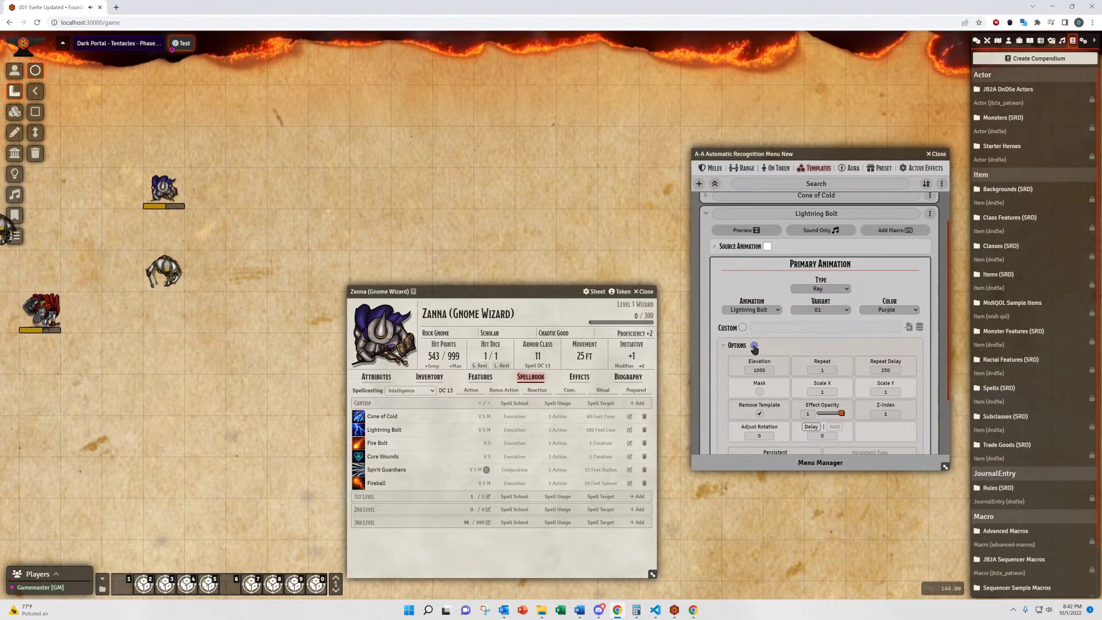
pyautogui.scroll(1, 775, 292)
pyautogui.click(705, 258)
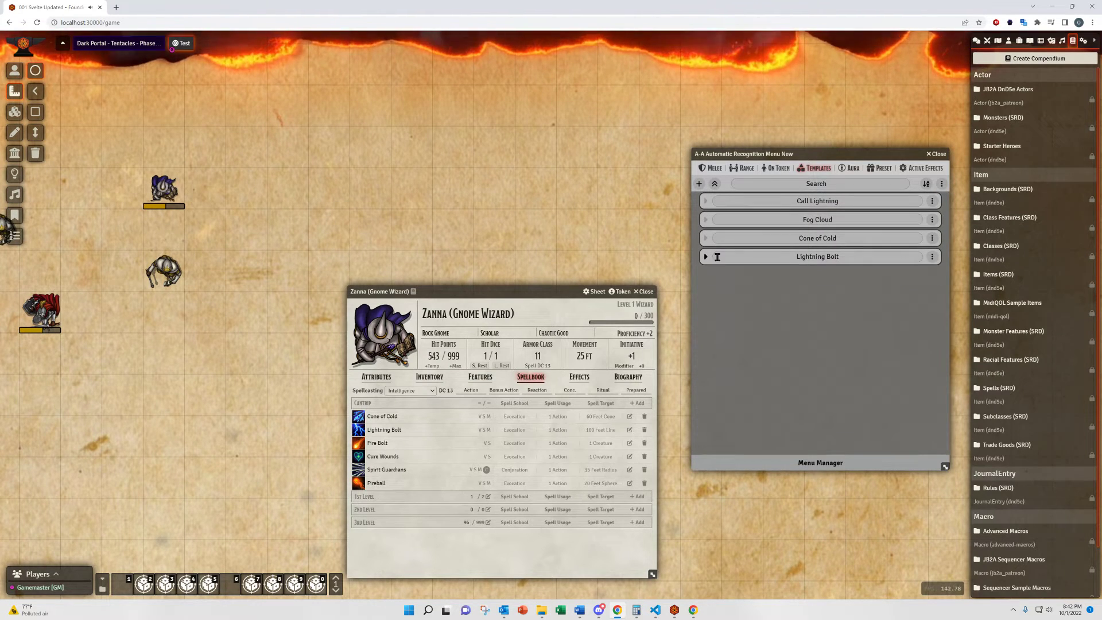
pyautogui.click(706, 258)
pyautogui.click(725, 239)
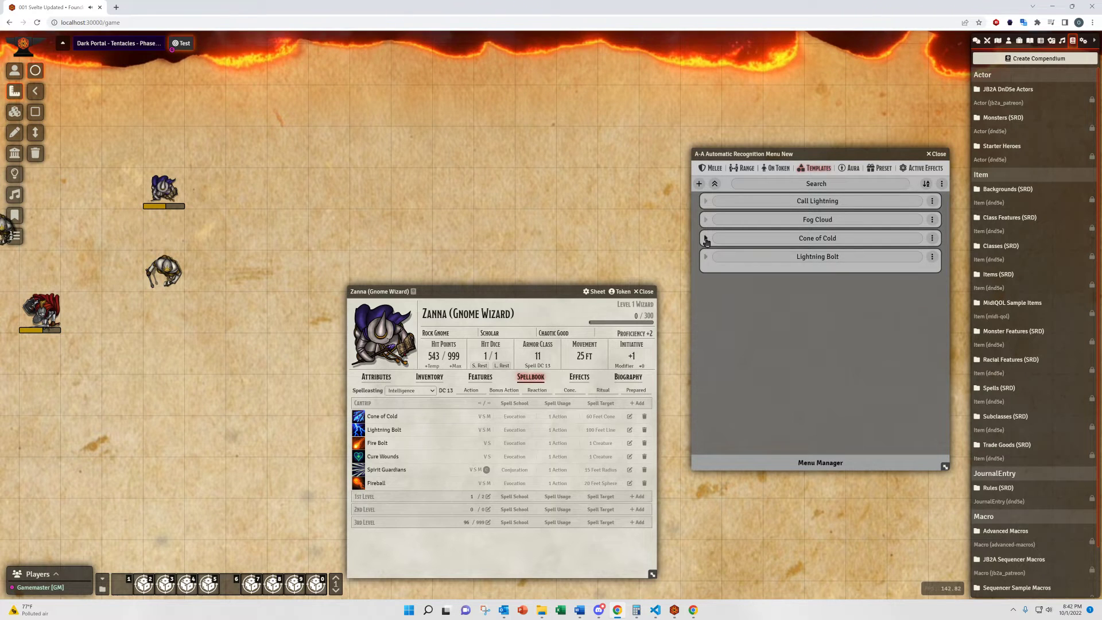
pyautogui.click(758, 370)
pyautogui.scroll(-2, 769, 391)
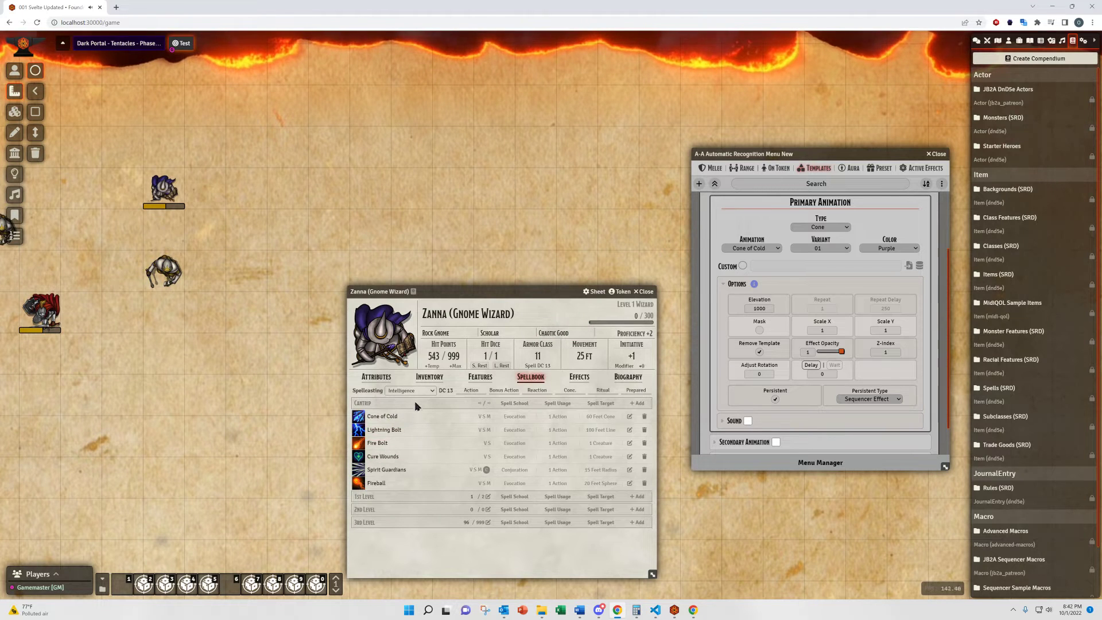
# Cast Cone of Cold with the persistent Sequencer effect, placing its cone beside the wizard.
pyautogui.click(358, 417)
pyautogui.click(518, 341)
pyautogui.click(213, 154)
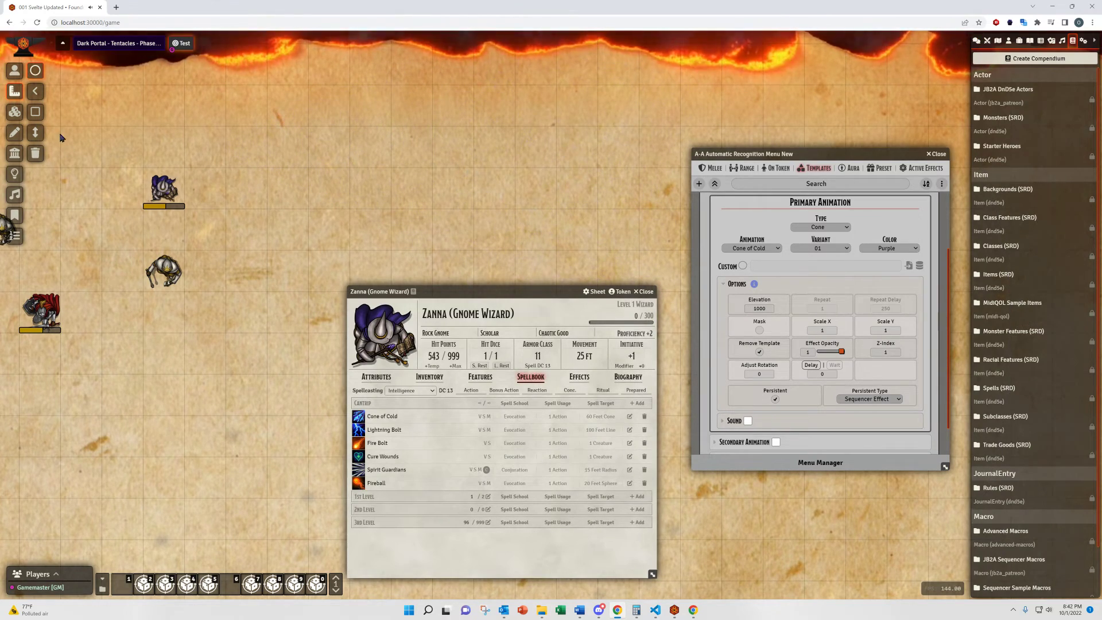
# Show the Sequencer Effects manager, move it clear of the animation, and end the persistent Cone of Cold effect.
pyautogui.click(14, 71)
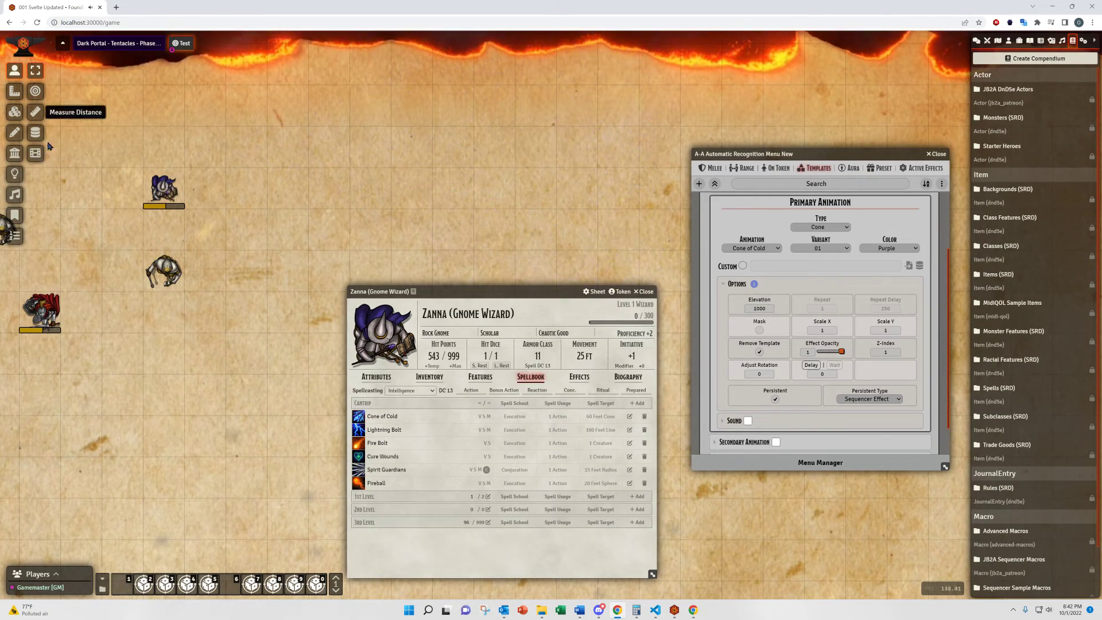
pyautogui.click(36, 154)
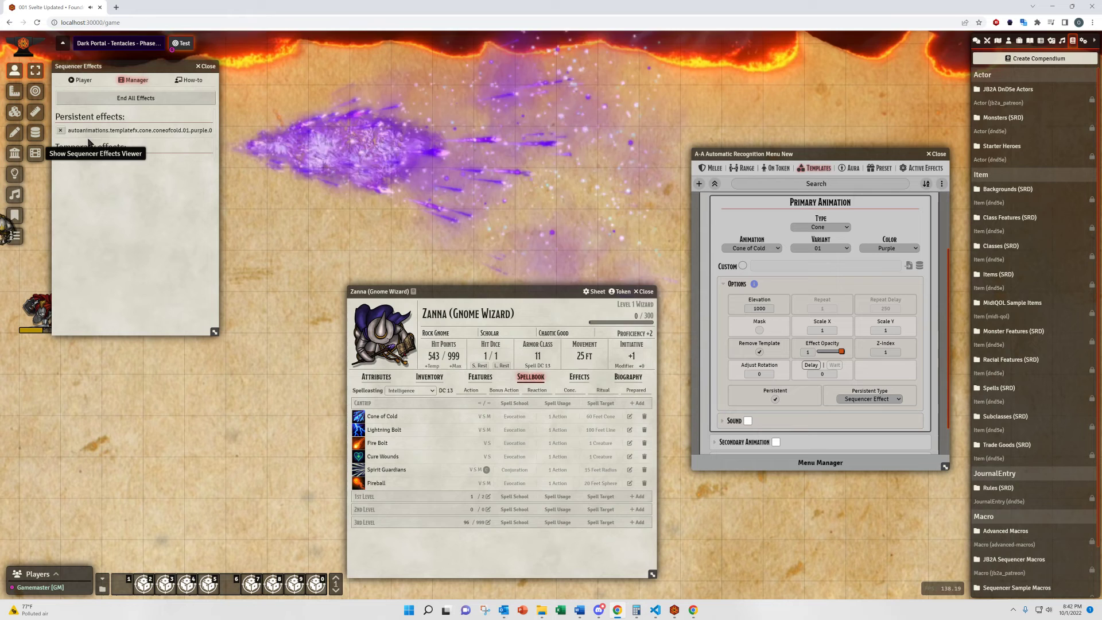
pyautogui.moveTo(151, 75); pyautogui.dragTo(185, 285)
# Set Cone of Cold's Persistent Type to Attach to Template and cast the spell with its cone beside the wizard.
pyautogui.click(872, 401)
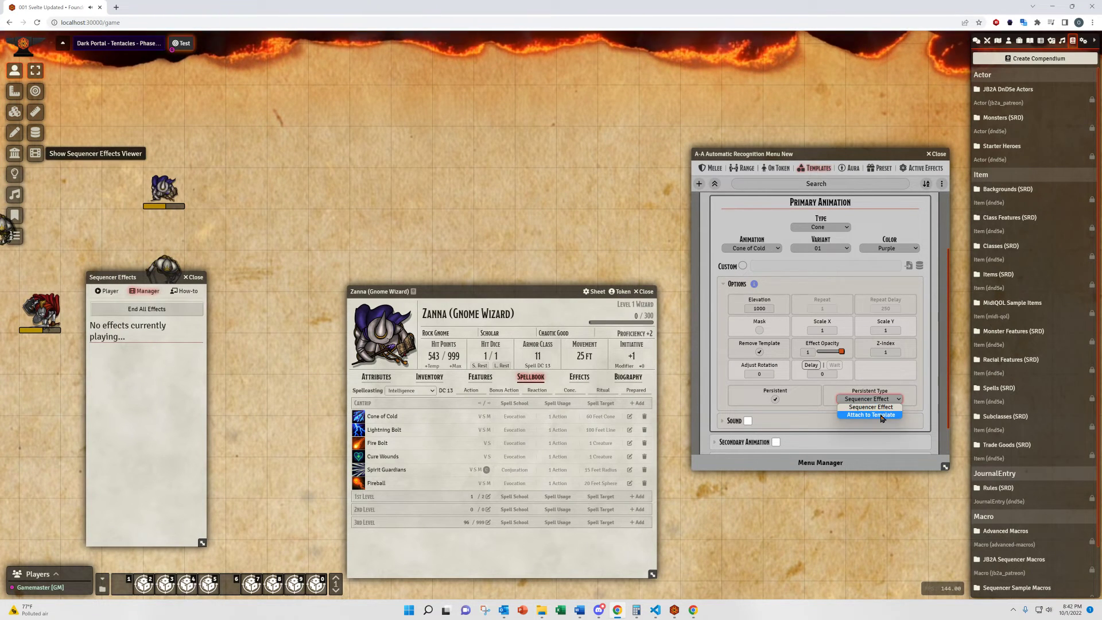
pyautogui.click(881, 419)
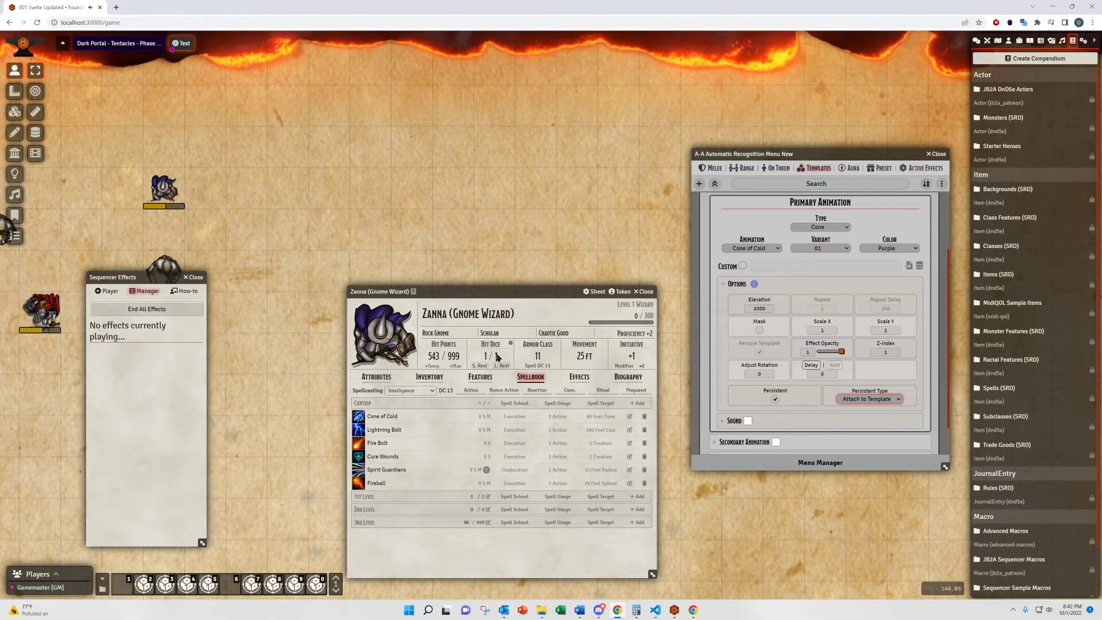
pyautogui.click(360, 419)
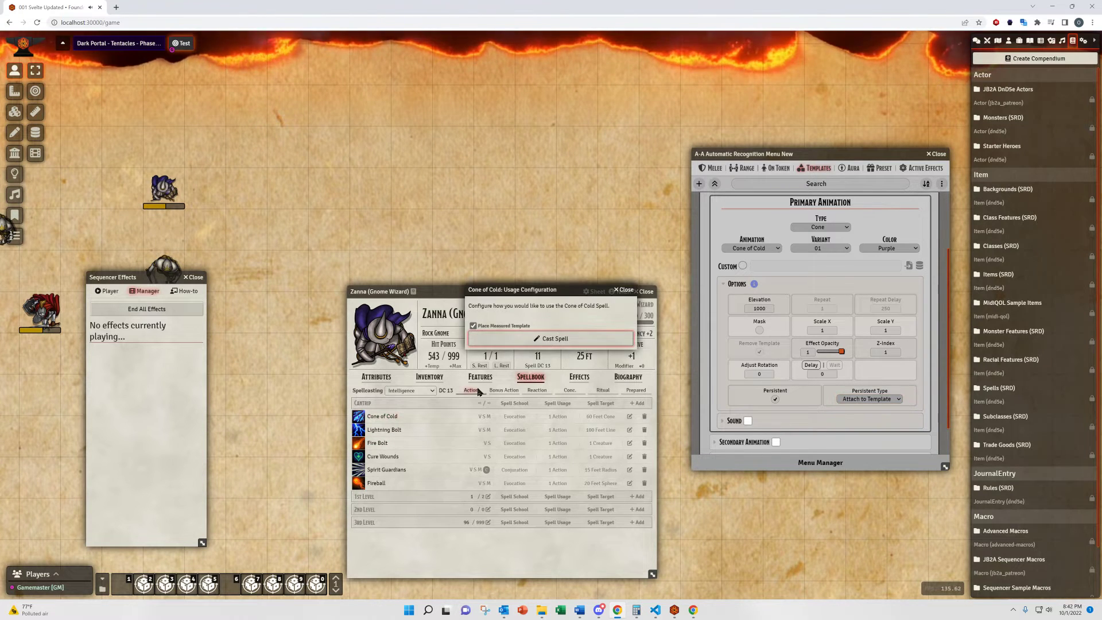
pyautogui.click(527, 343)
pyautogui.click(201, 193)
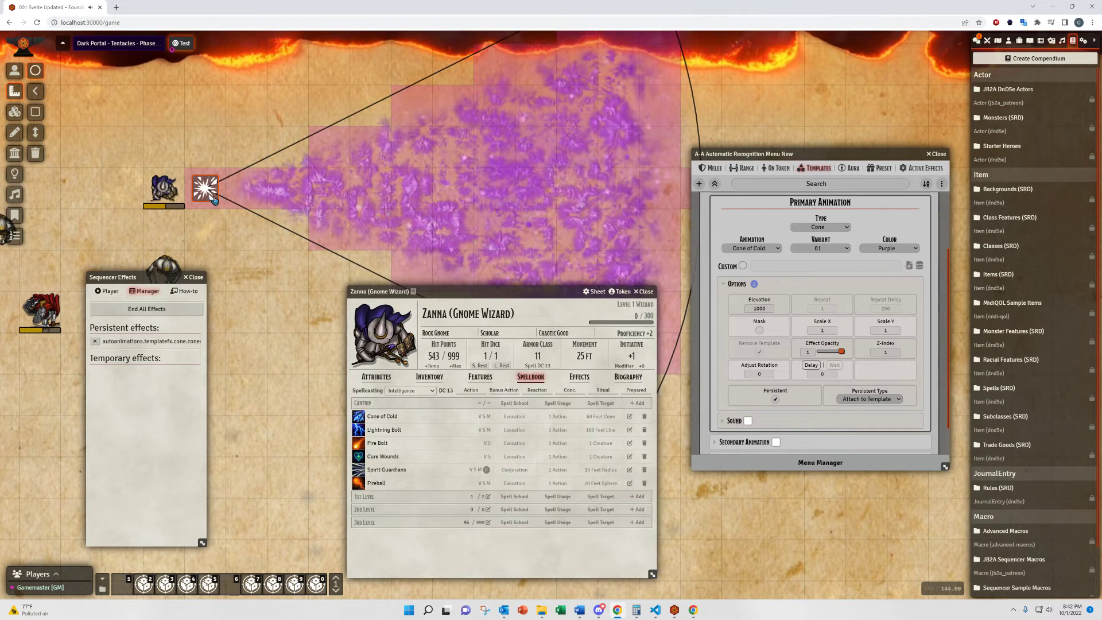
# Move and rotate the Cone of Cold template to test its attached animation, return it beside the wizard, and delete it.
pyautogui.moveTo(207, 192); pyautogui.dragTo(253, 173)
pyautogui.scroll(-3, 250, 172)
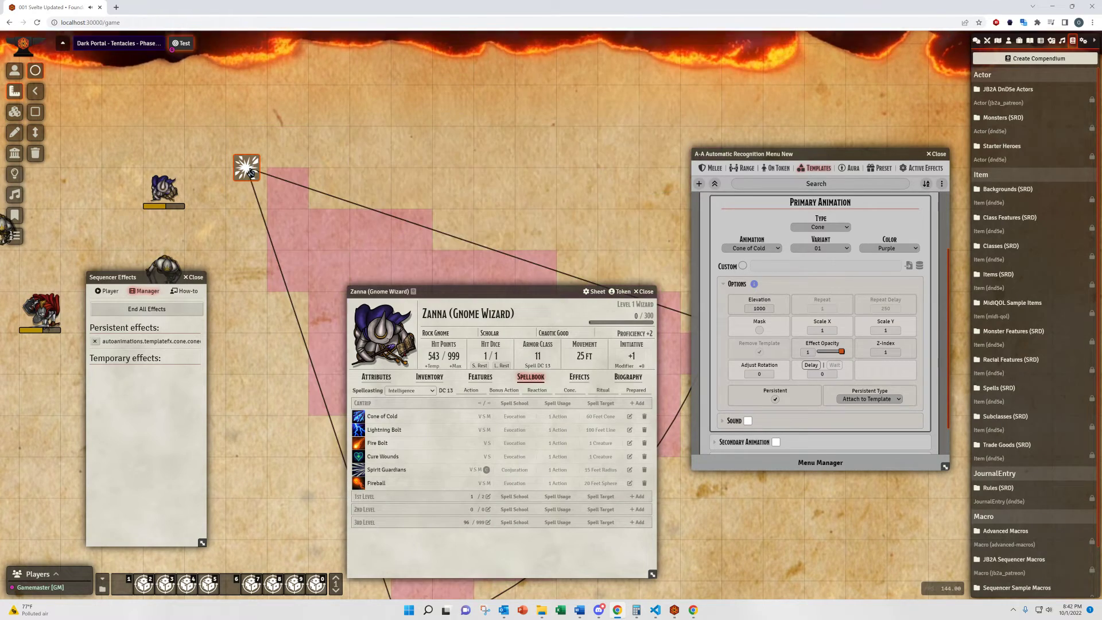
pyautogui.scroll(5, 251, 172)
pyautogui.scroll(-5, 251, 172)
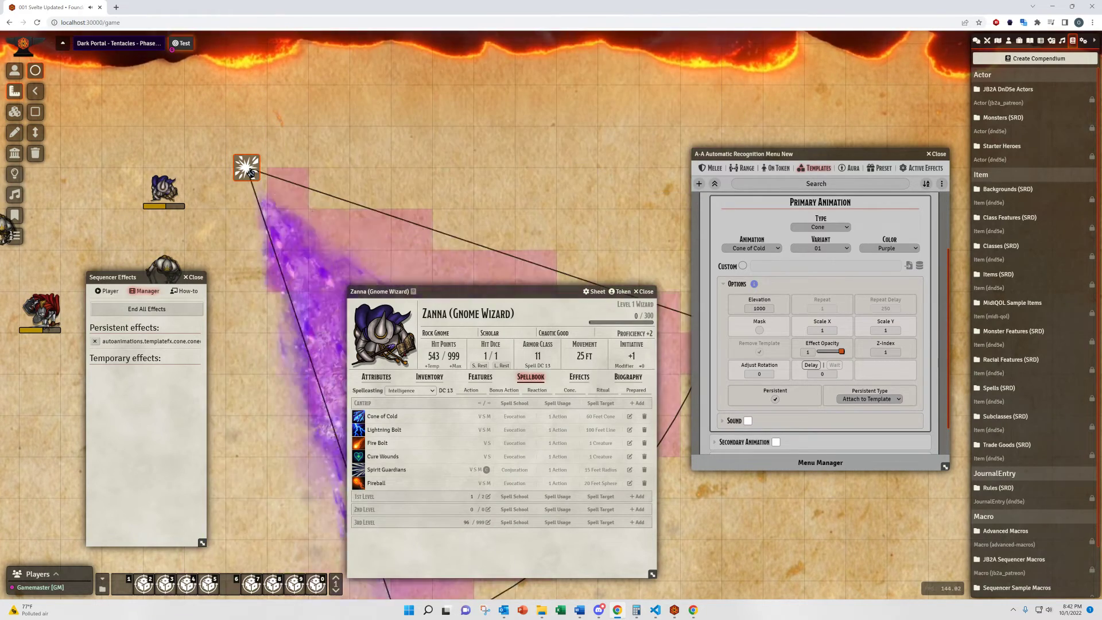
pyautogui.scroll(3, 251, 172)
pyautogui.moveTo(251, 173); pyautogui.dragTo(194, 199)
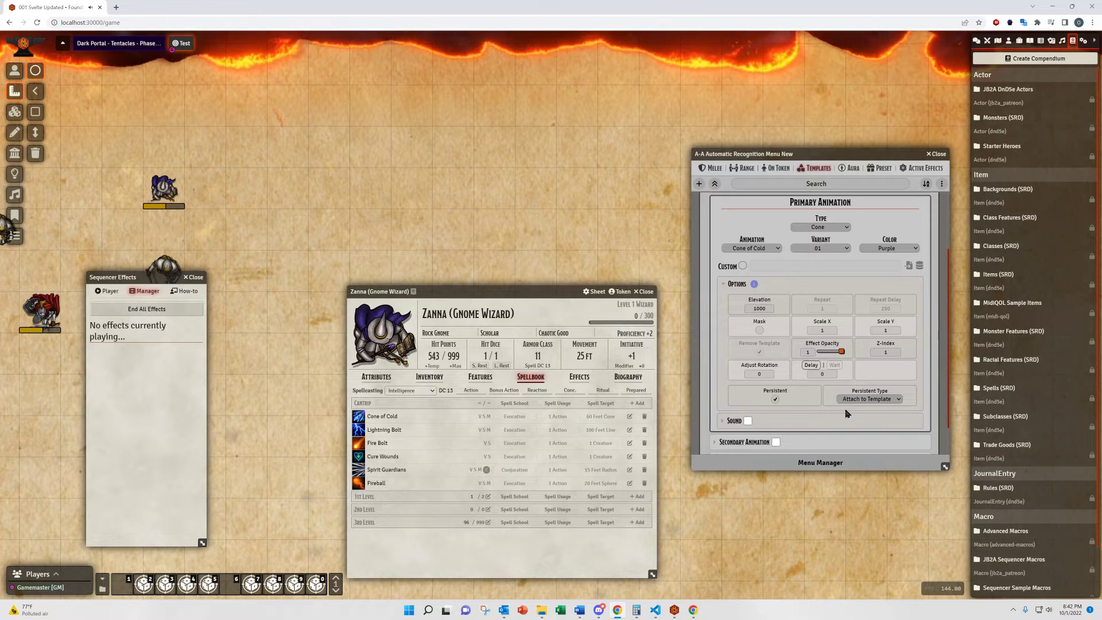
# Collapse the Cone of Cold entry and add Fog Cloud from the Spells (SRD) compendium to the wizard's spellbook.
pyautogui.scroll(2, 761, 304)
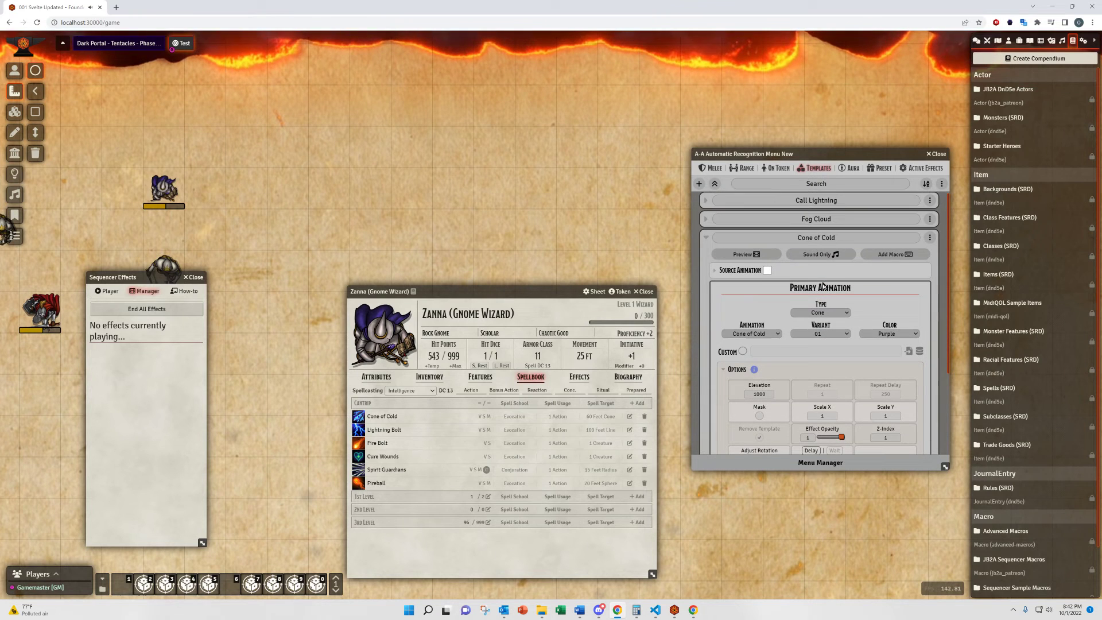
pyautogui.click(707, 240)
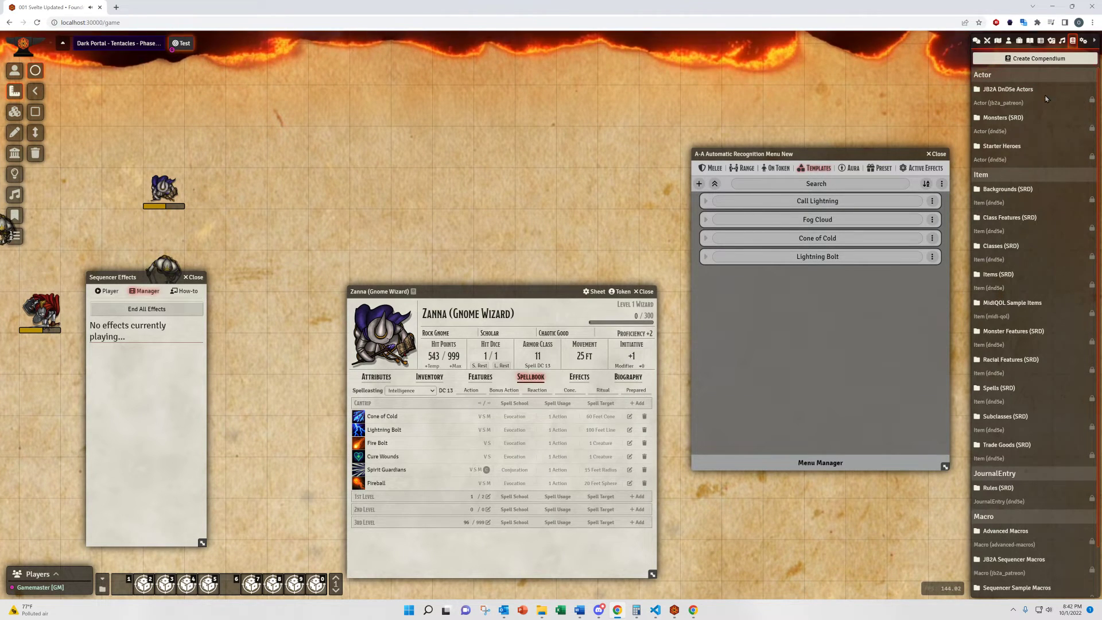
pyautogui.click(1000, 401)
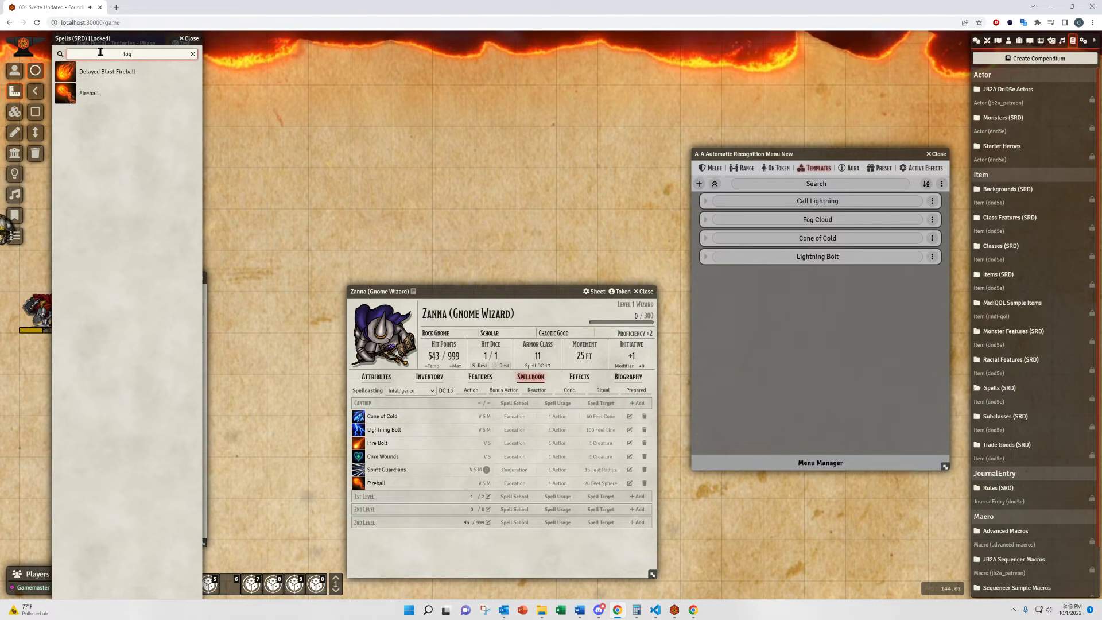
pyautogui.moveTo(86, 74); pyautogui.dragTo(384, 459)
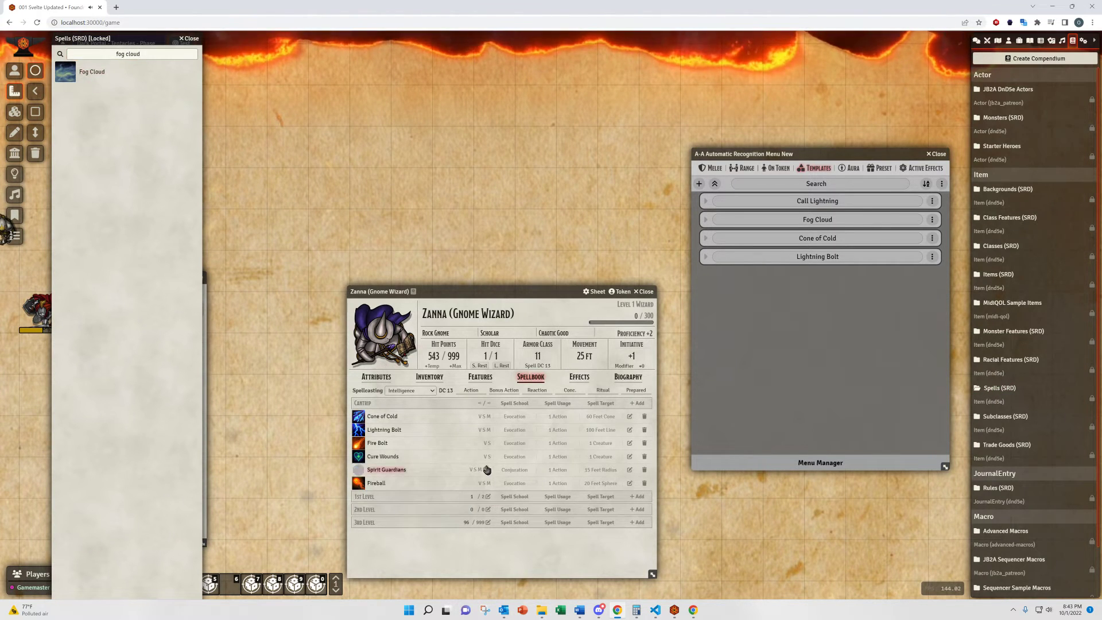
pyautogui.click(191, 40)
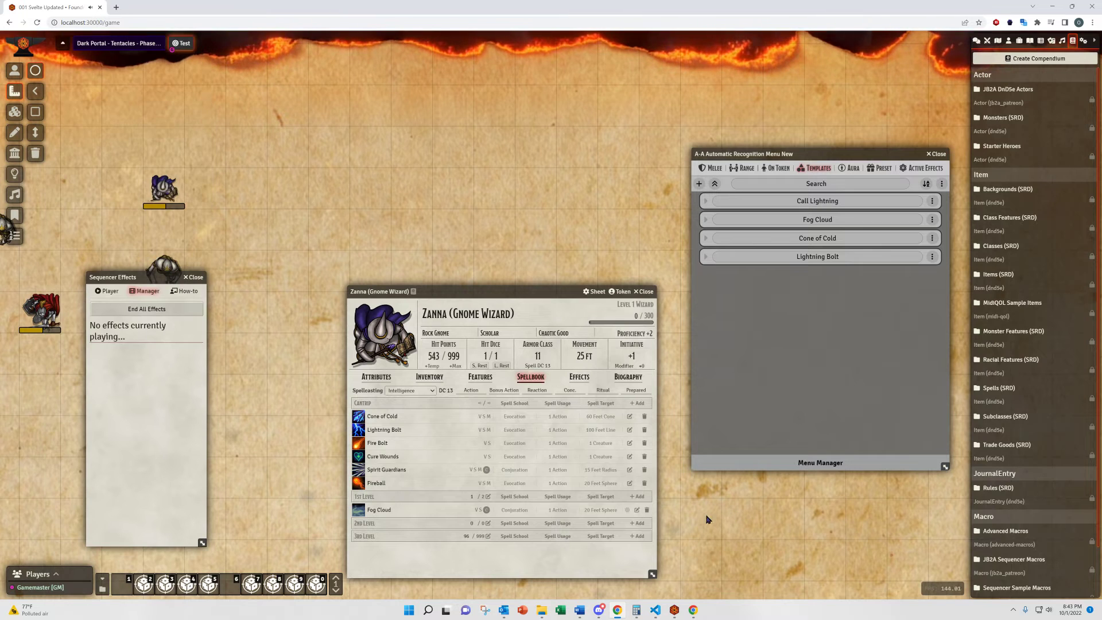
# Set the Fog Cloud spell's level to Cantrip in its item details and close the spell's sheet.
pyautogui.click(644, 510)
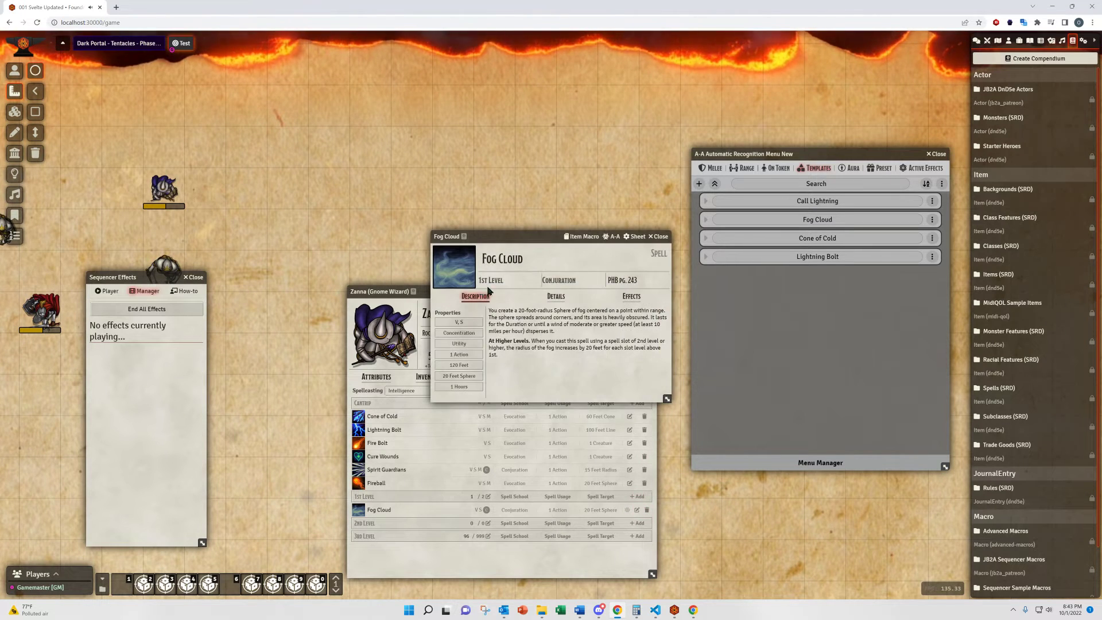
pyautogui.click(561, 301)
pyautogui.click(634, 239)
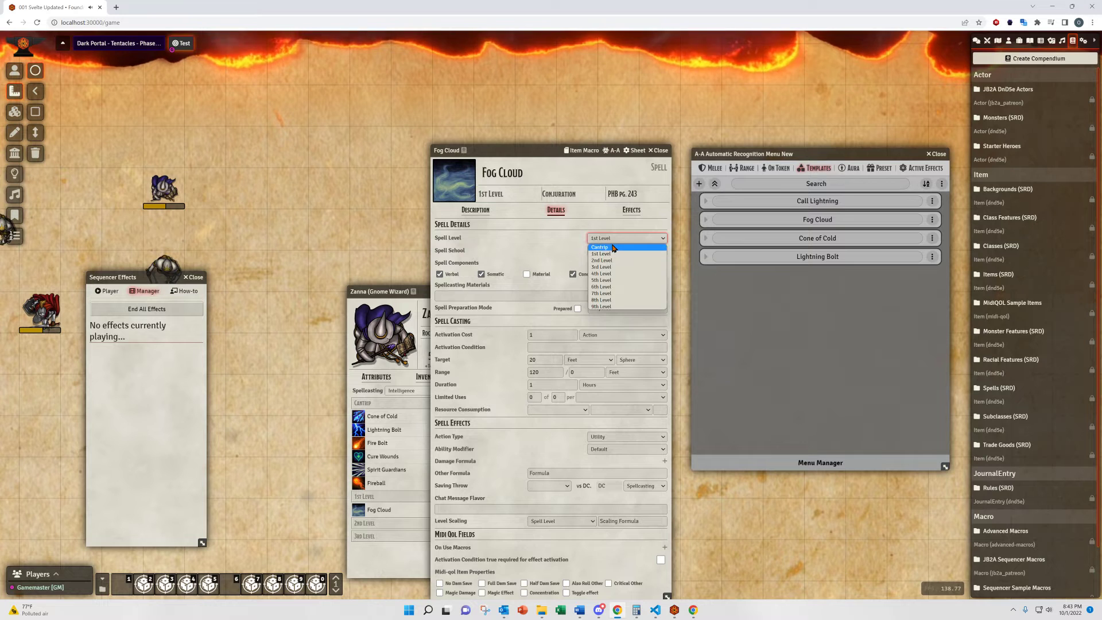
pyautogui.click(614, 247)
pyautogui.click(658, 150)
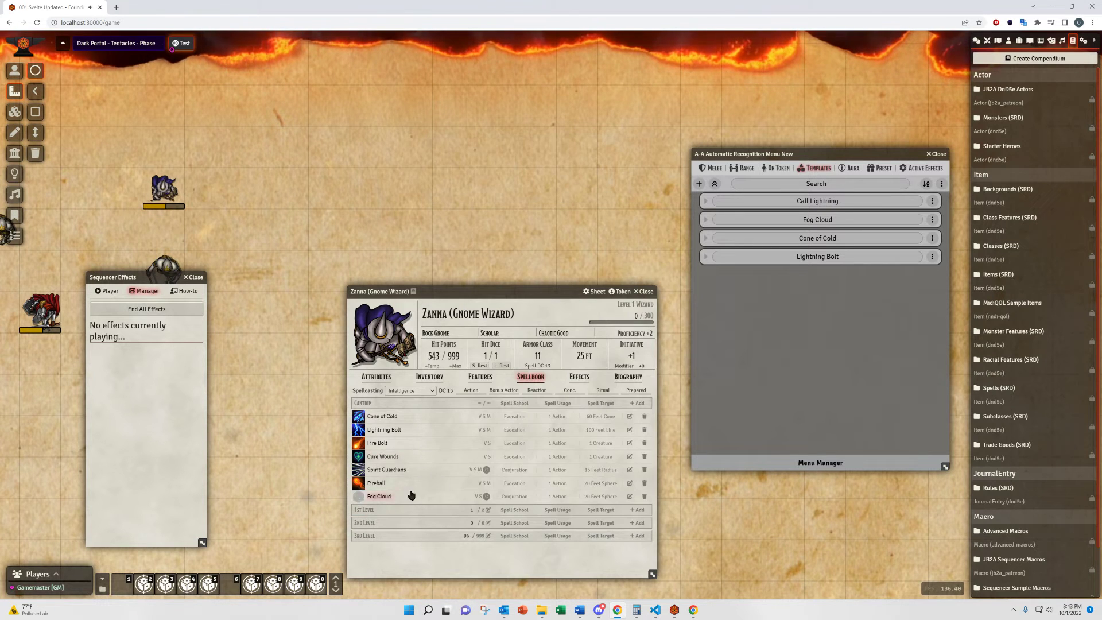
# Expand the Fog Cloud template entry and show its primary animation options, including the Overhead Tile persistence and occlusion settings.
pyautogui.click(705, 220)
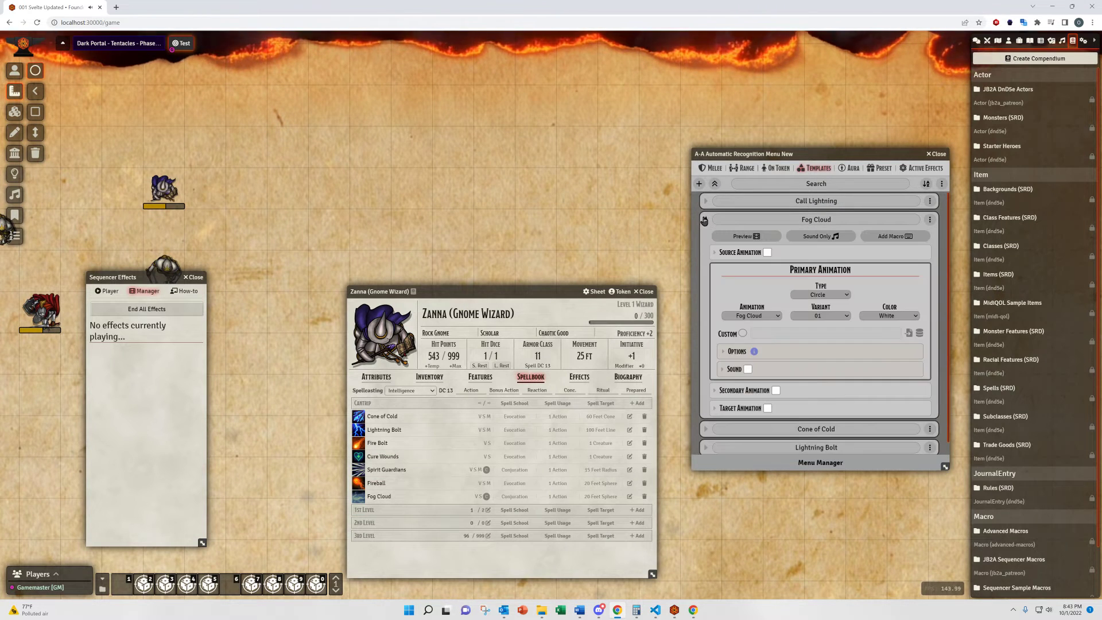
pyautogui.click(776, 352)
pyautogui.scroll(-2, 815, 373)
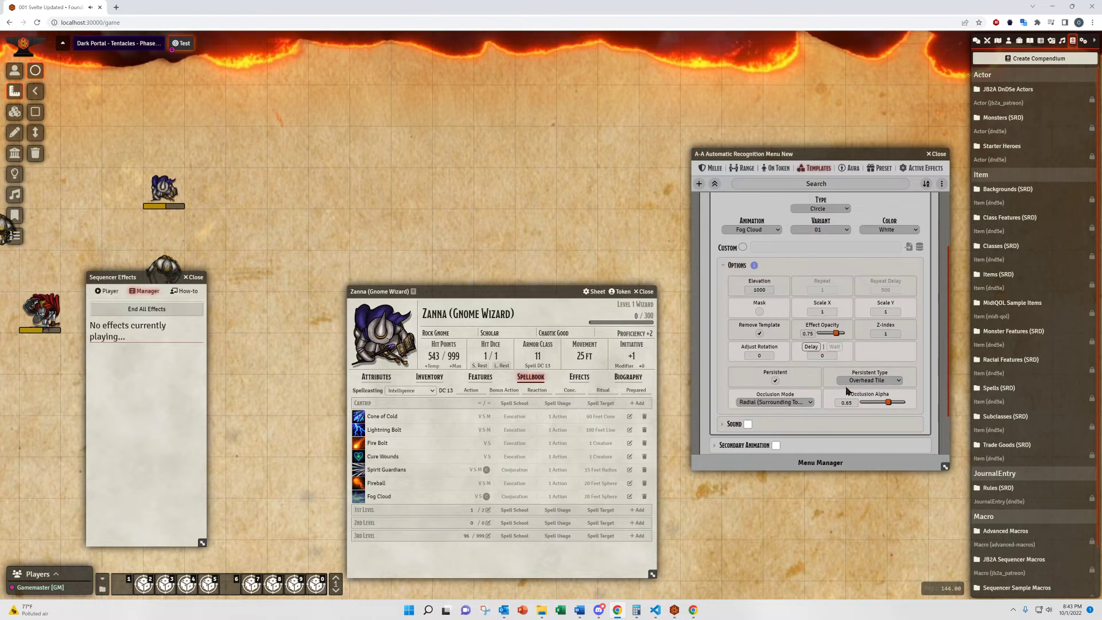
pyautogui.scroll(-1, 844, 381)
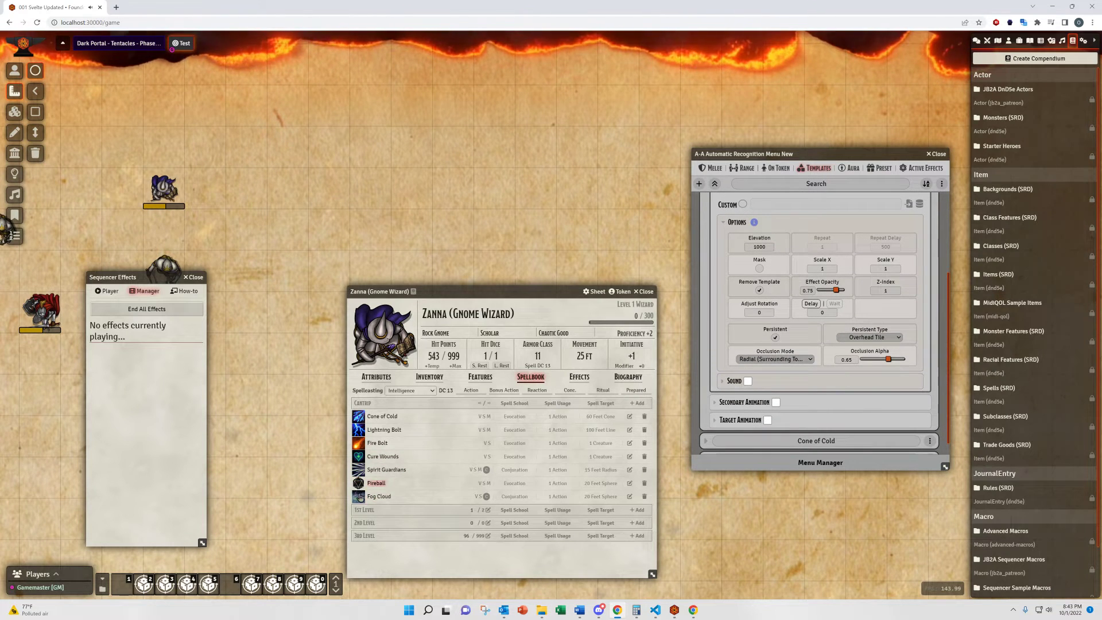
# Cast Fog Cloud from the wizard's spellbook, ending the current concentration, and place its 20 ft circle beside the wizard.
pyautogui.click(358, 496)
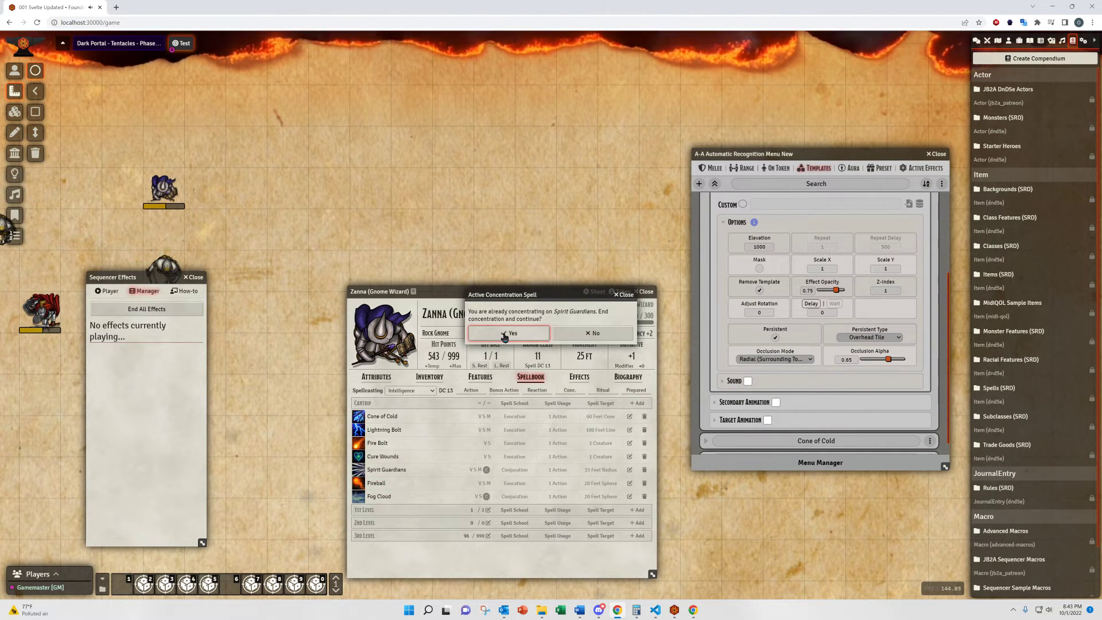
pyautogui.click(504, 335)
pyautogui.click(553, 339)
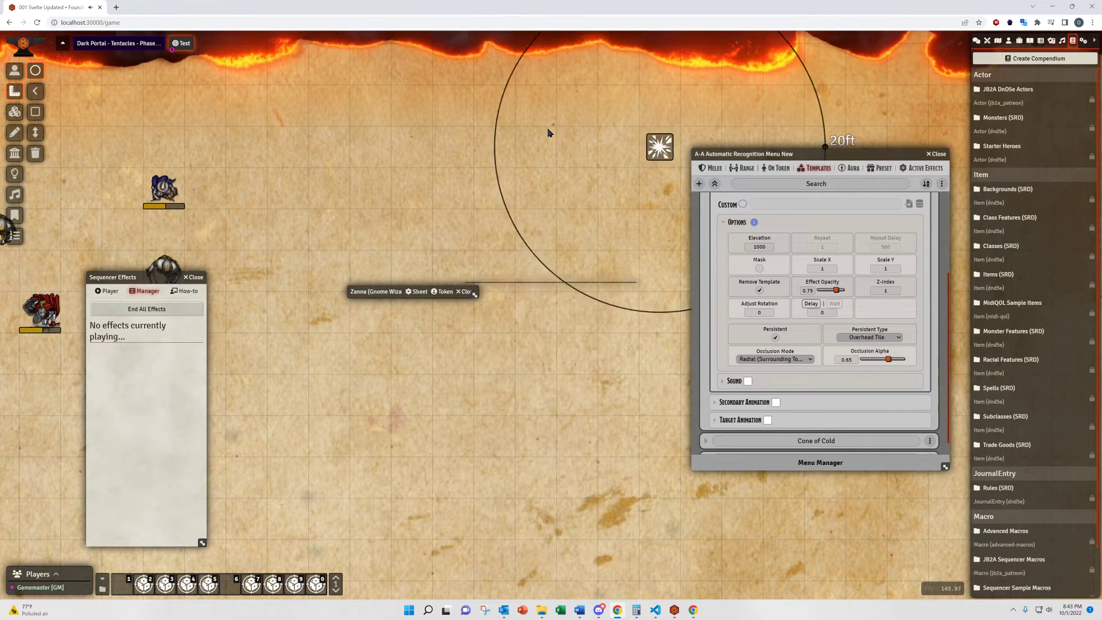
pyautogui.click(373, 175)
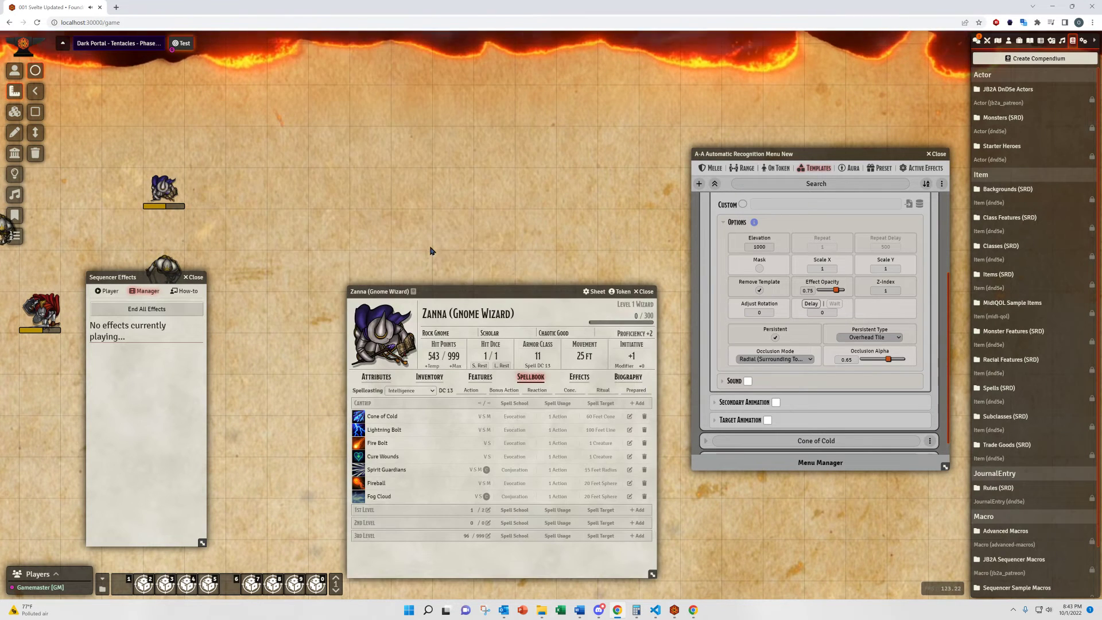
# Move the red-clad fighter's token into the fog and back out to test the overhead tile's occlusion.
pyautogui.click(170, 194)
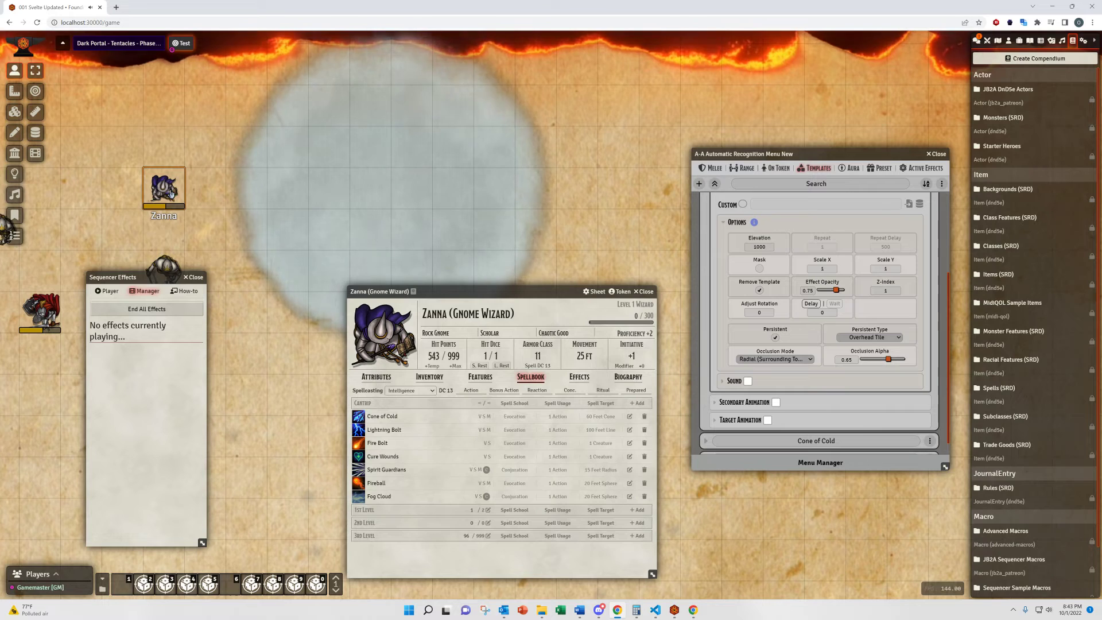
pyautogui.click(45, 313)
pyautogui.press('Right')
pyautogui.press('Right')
pyautogui.moveTo(387, 233); pyautogui.dragTo(200, 147)
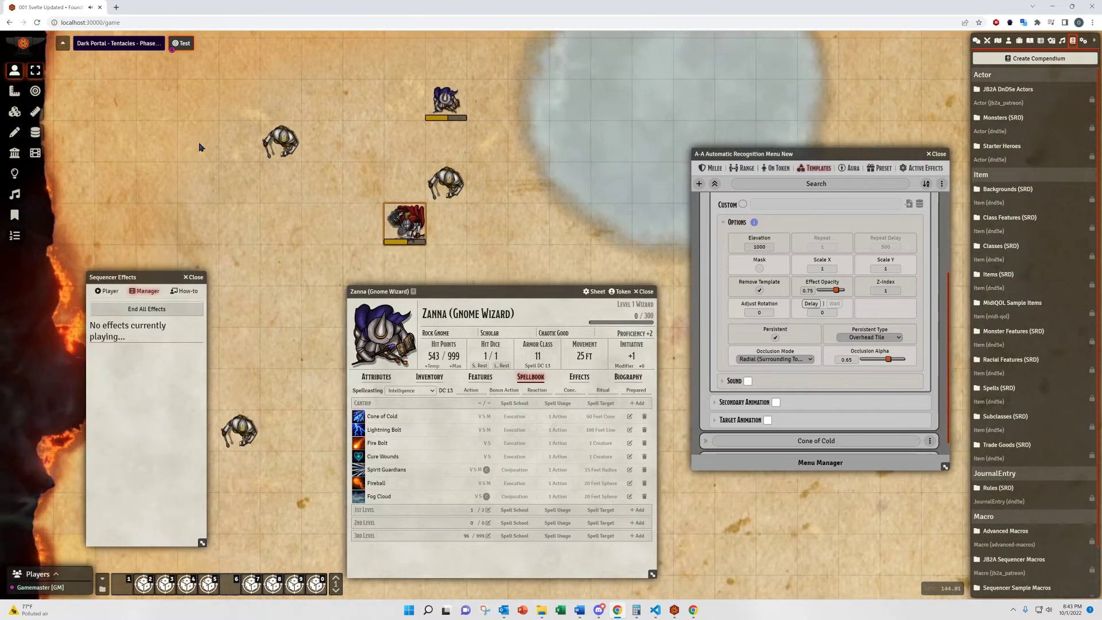
pyautogui.moveTo(507, 230); pyautogui.dragTo(280, 270)
pyautogui.press('Right')
pyautogui.press('Right')
pyautogui.press('Right')
pyautogui.press('Right')
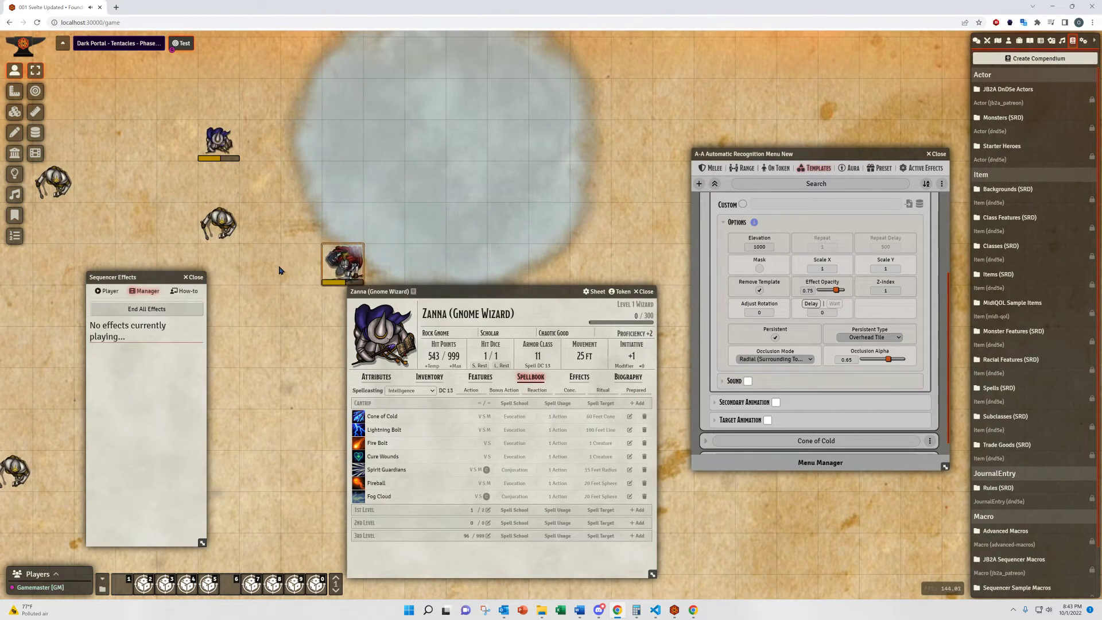
pyautogui.hotkey('Up', 'Right')
pyautogui.hotkey('Up', 'Right')
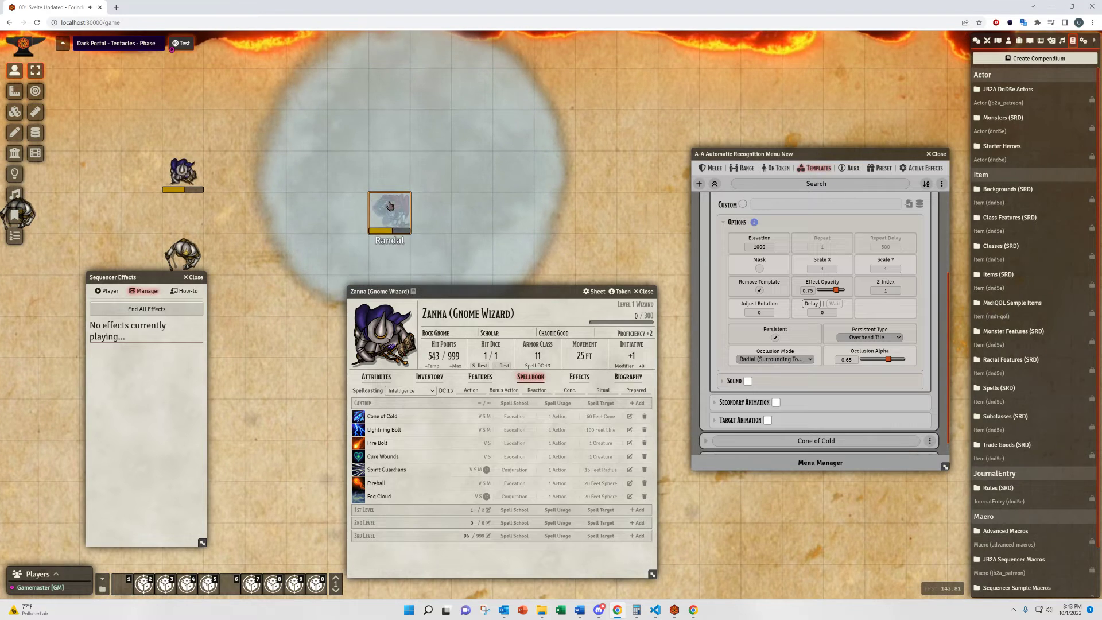
pyautogui.hotkey('Down', 'Left')
pyautogui.hotkey('Down', 'Left')
pyautogui.hotkey('Up', 'Right')
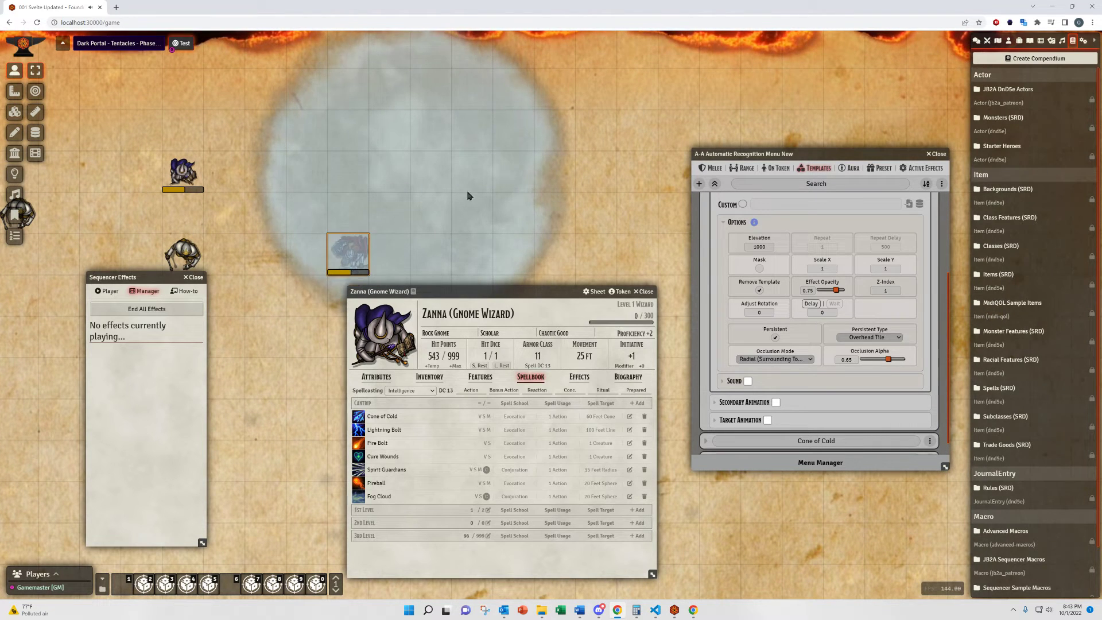
pyautogui.hotkey('Up', 'Right')
pyautogui.hotkey('Up', 'Right')
pyautogui.hotkey('Down', 'Left')
pyautogui.press('Left')
pyautogui.press('Left')
pyautogui.hotkey('Down', 'Left')
pyautogui.press('Down')
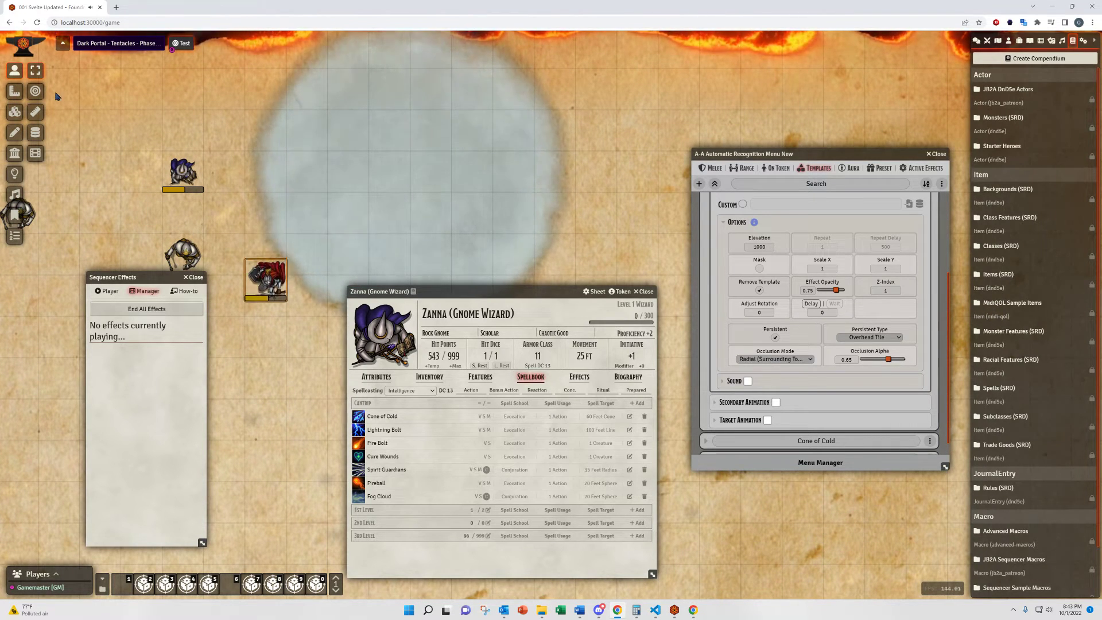
pyautogui.hotkey('Down', 'Left')
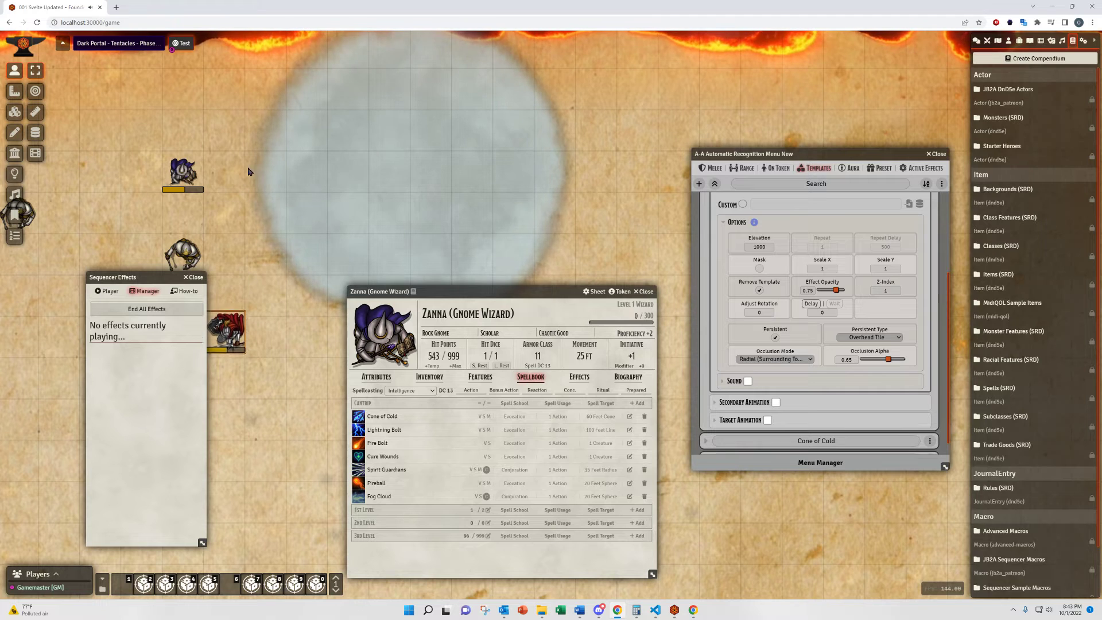
# Delete the Fog Cloud overhead tile from the foreground layer and return to the token controls.
pyautogui.click(14, 111)
pyautogui.click(35, 132)
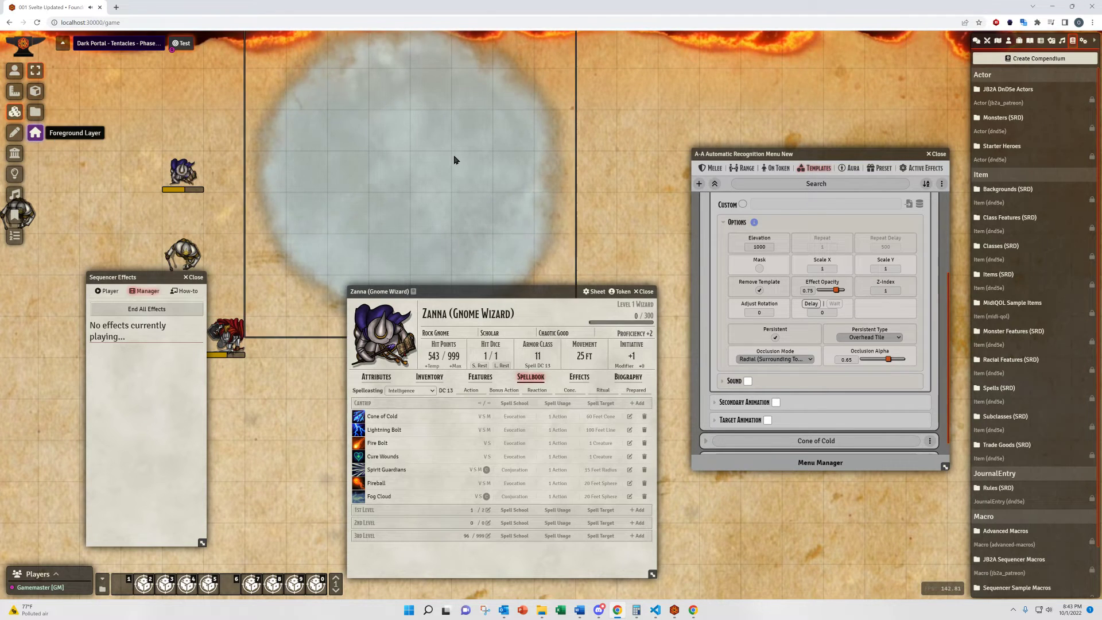
pyautogui.click(15, 70)
# Set Fog Cloud's Persistent Type to Ground Tile and cast the spell again with its circle beside the wizard.
pyautogui.click(866, 337)
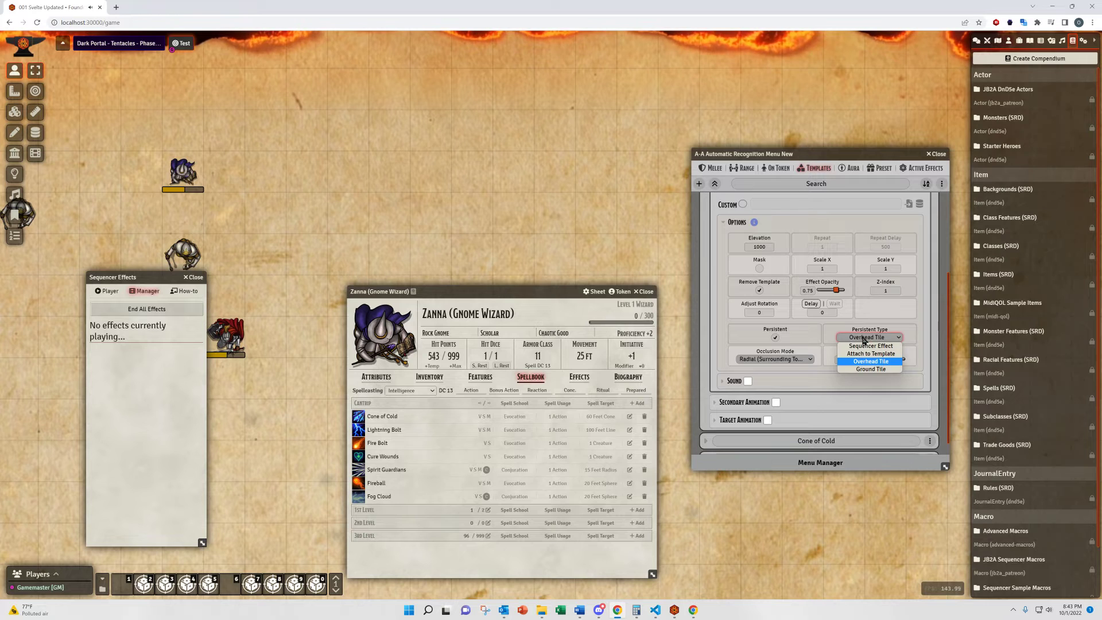
pyautogui.click(871, 369)
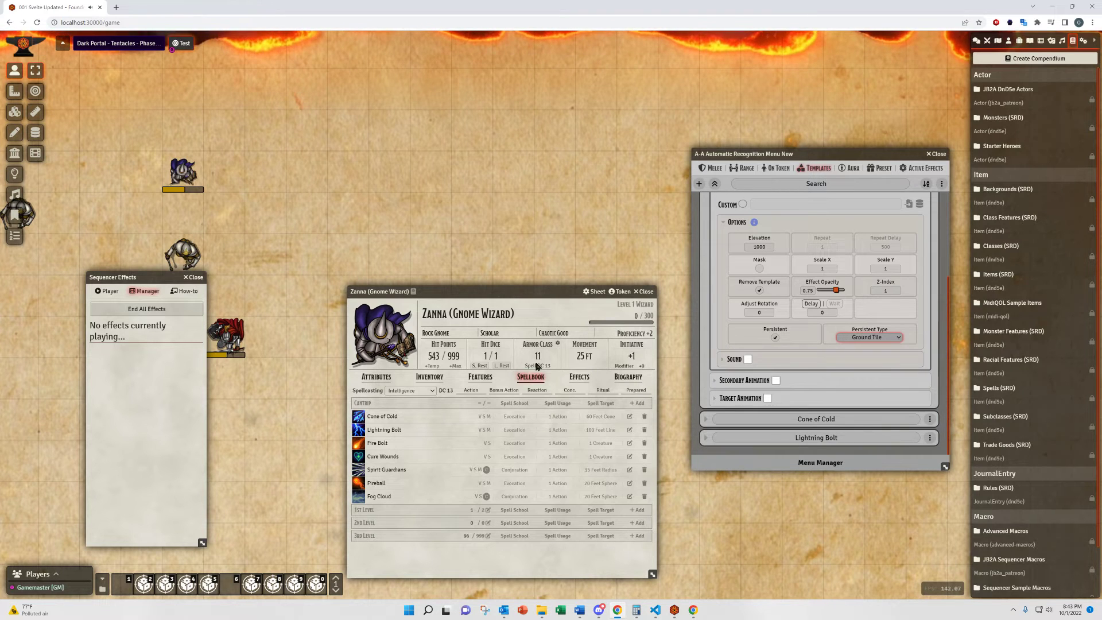
pyautogui.click(358, 496)
pyautogui.click(510, 334)
pyautogui.click(473, 325)
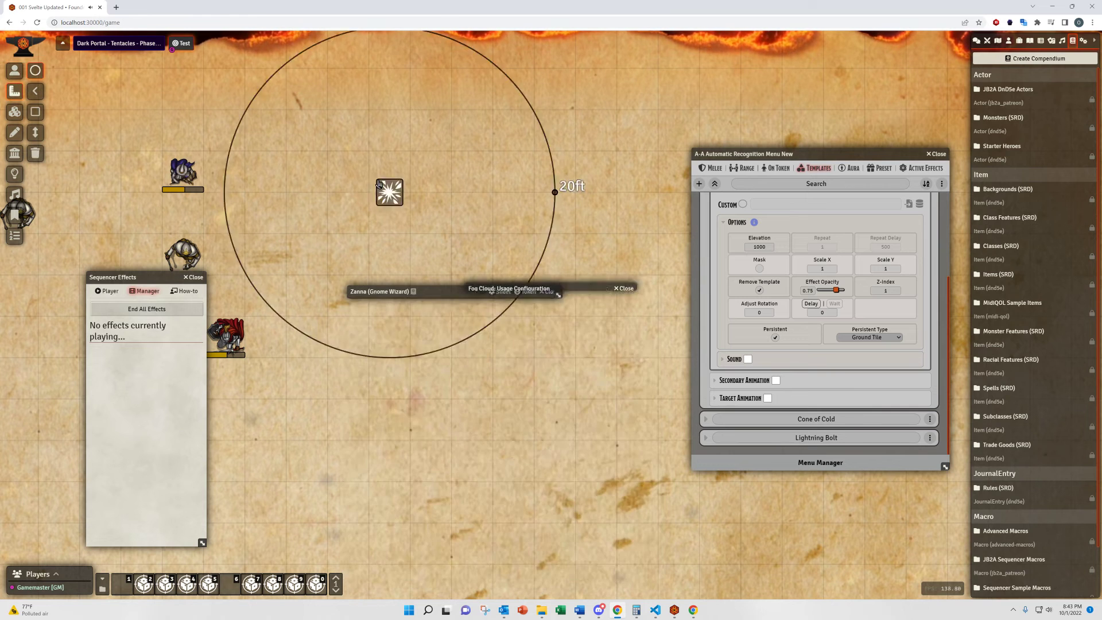
pyautogui.click(391, 201)
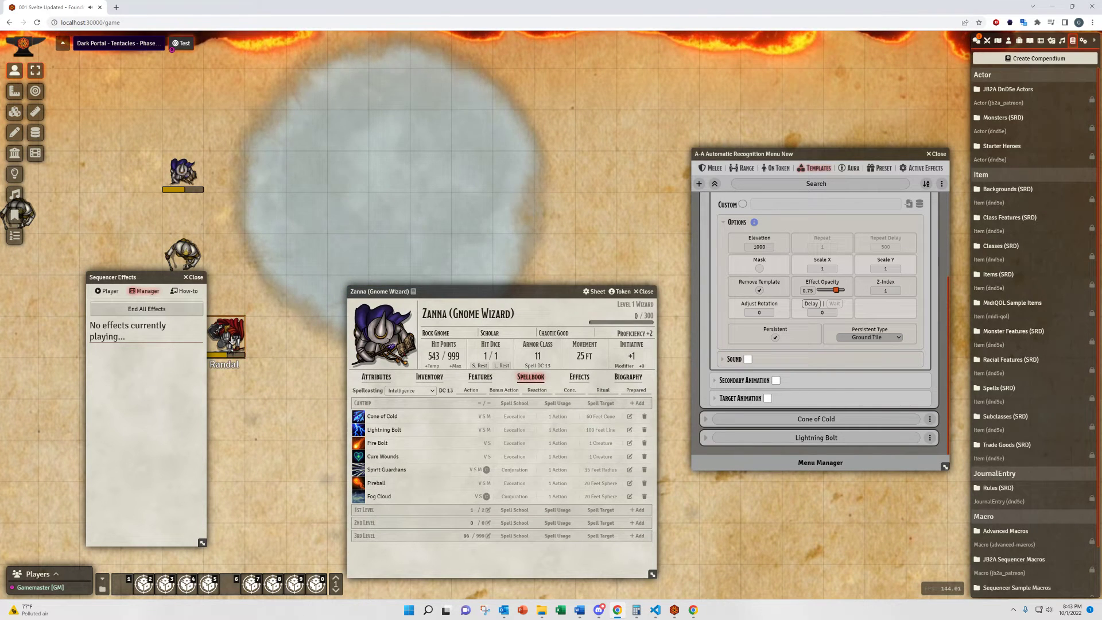
# Move the red-clad fighter's token across the fog and back out to test the ground tile beneath it.
pyautogui.moveTo(229, 347); pyautogui.dragTo(266, 331)
pyautogui.press('Up')
pyautogui.press('Right')
pyautogui.press('Up')
pyautogui.press('Right')
pyautogui.press('Up')
pyautogui.press('Down')
pyautogui.press('Left')
pyautogui.press('Left')
pyautogui.press('Right')
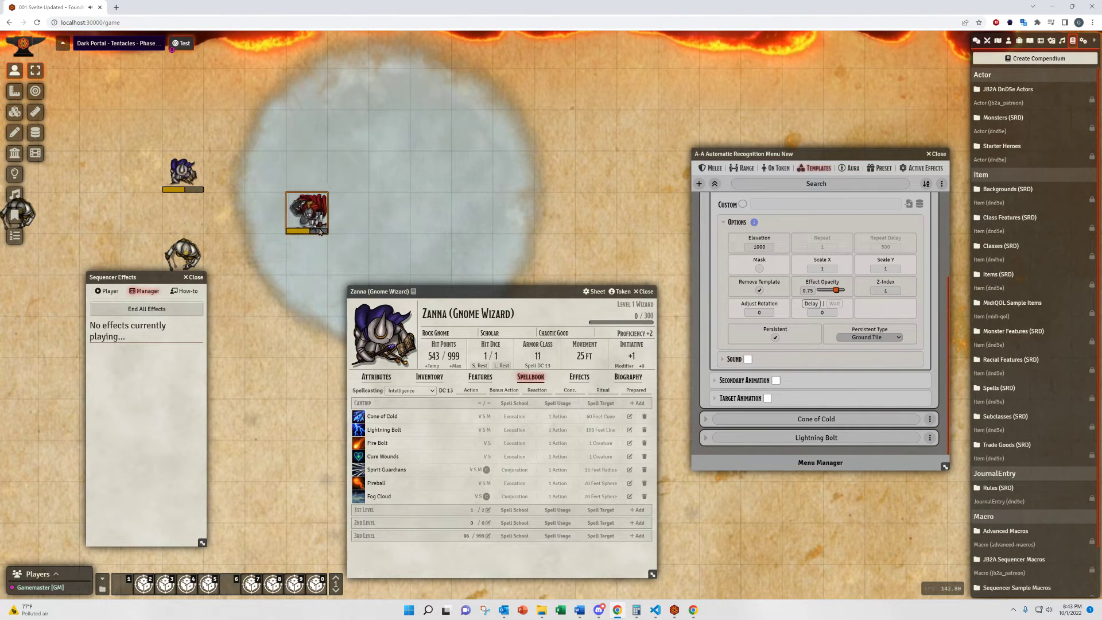
pyautogui.press('Right')
pyautogui.press('Right')
pyautogui.press('Up')
pyautogui.press('Down')
pyautogui.press('Left')
pyautogui.press('Down')
pyautogui.press('Left')
pyautogui.press('Down')
pyautogui.press('Left')
pyautogui.press('Down')
pyautogui.press('Left')
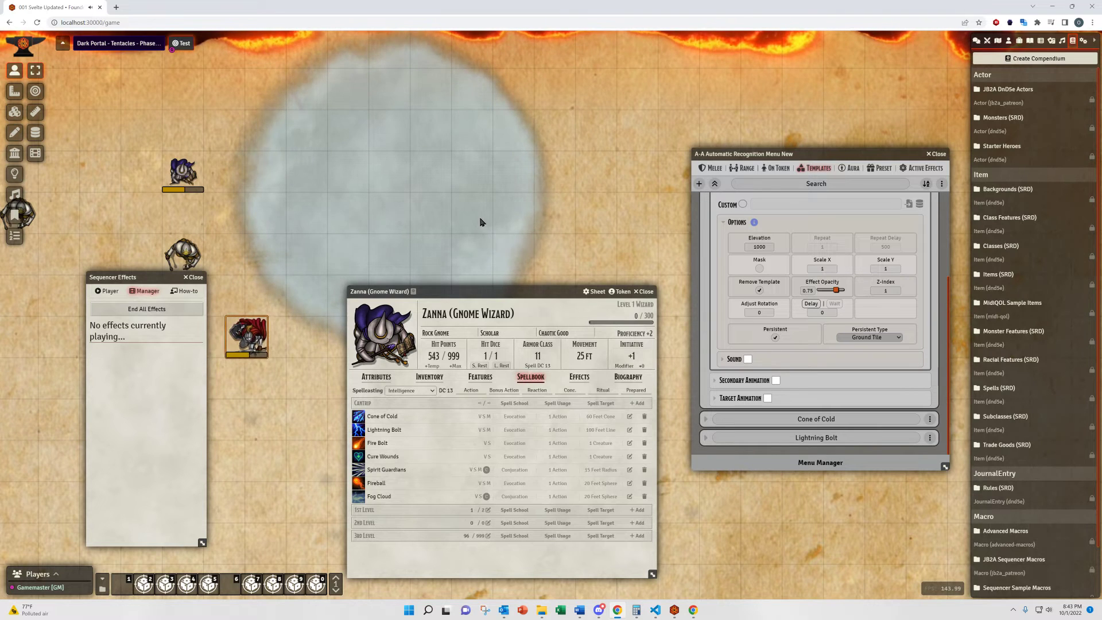
pyautogui.press('Right')
pyautogui.press('Up')
pyautogui.press('Right')
pyautogui.press('Down')
pyautogui.press('Left')
# Select the Fog Cloud ground tile and delete it from the scene.
pyautogui.click(14, 112)
pyautogui.click(337, 150)
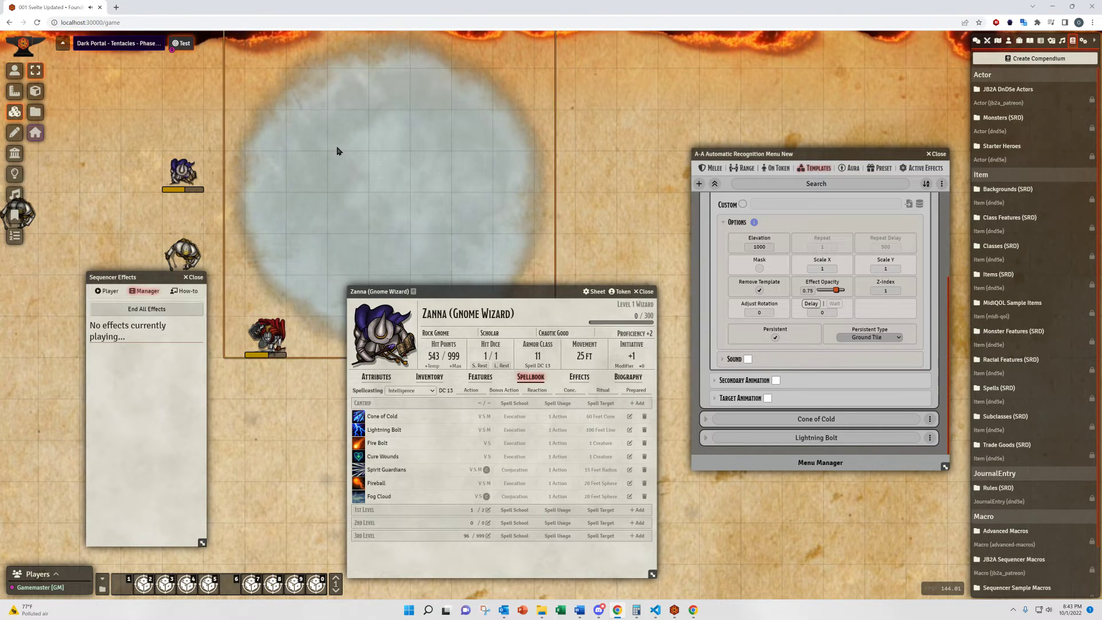
pyautogui.press('Delete')
# Close the Sequencer Effects manager and move the red-clad fighter's token out from behind the wizard's character sheet.
pyautogui.click(193, 277)
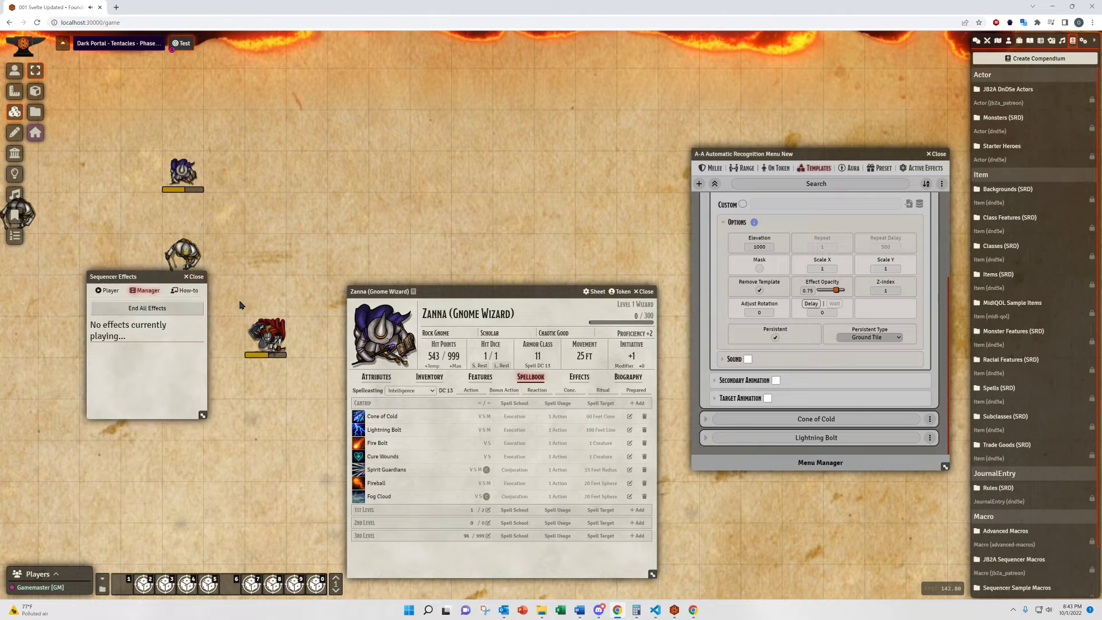
pyautogui.click(15, 70)
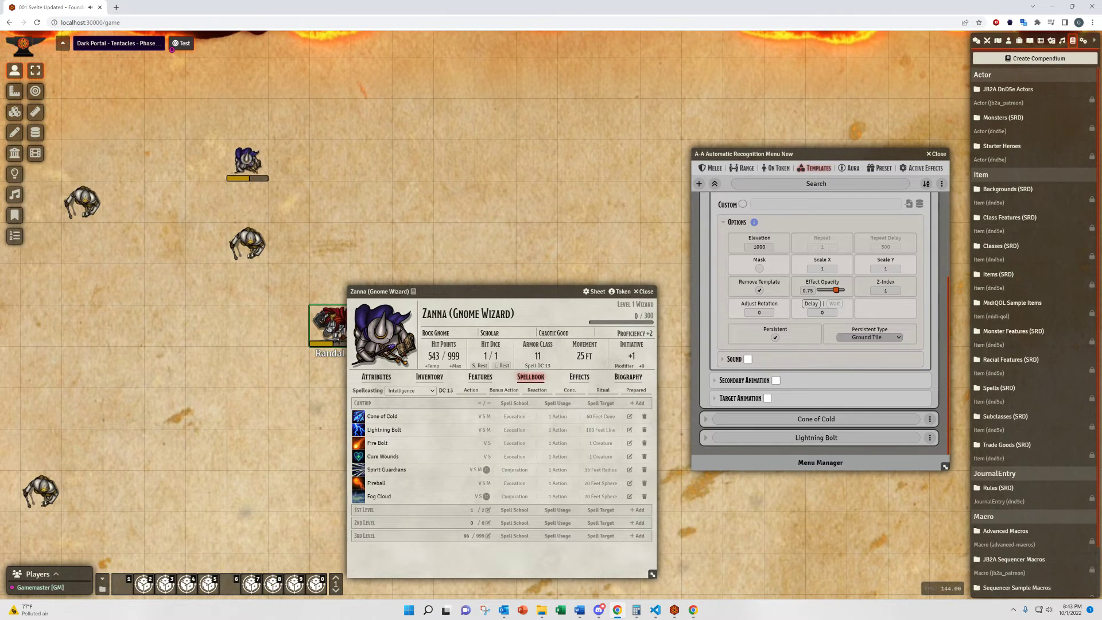
pyautogui.moveTo(330, 324); pyautogui.dragTo(123, 285)
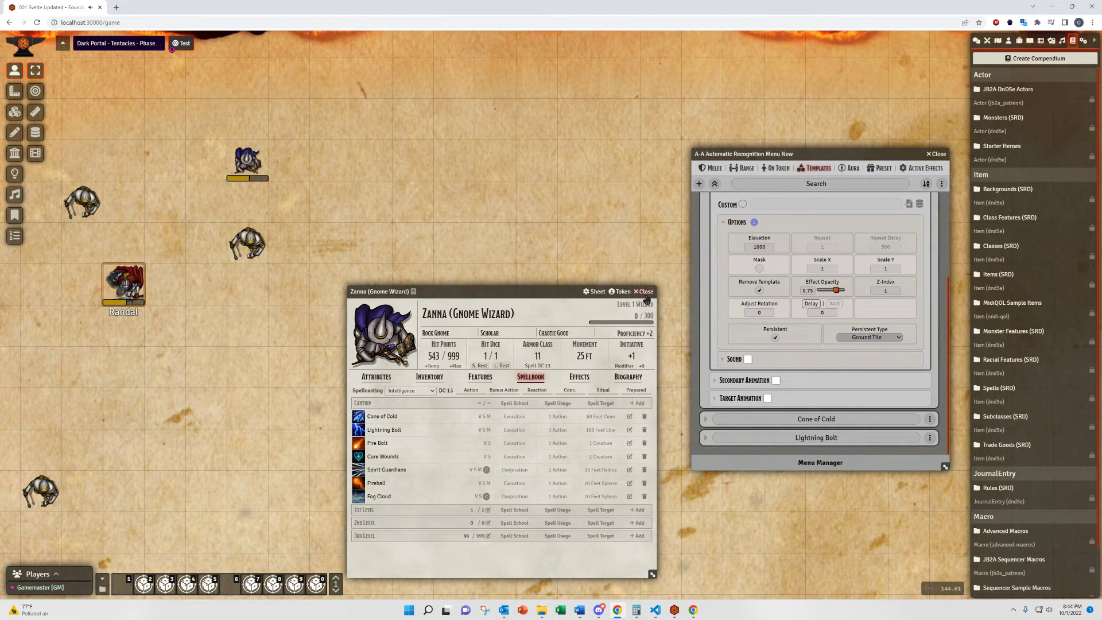
# Enable Persistent in the primary animation options of the On Token entry Cure Wounds.
pyautogui.click(778, 169)
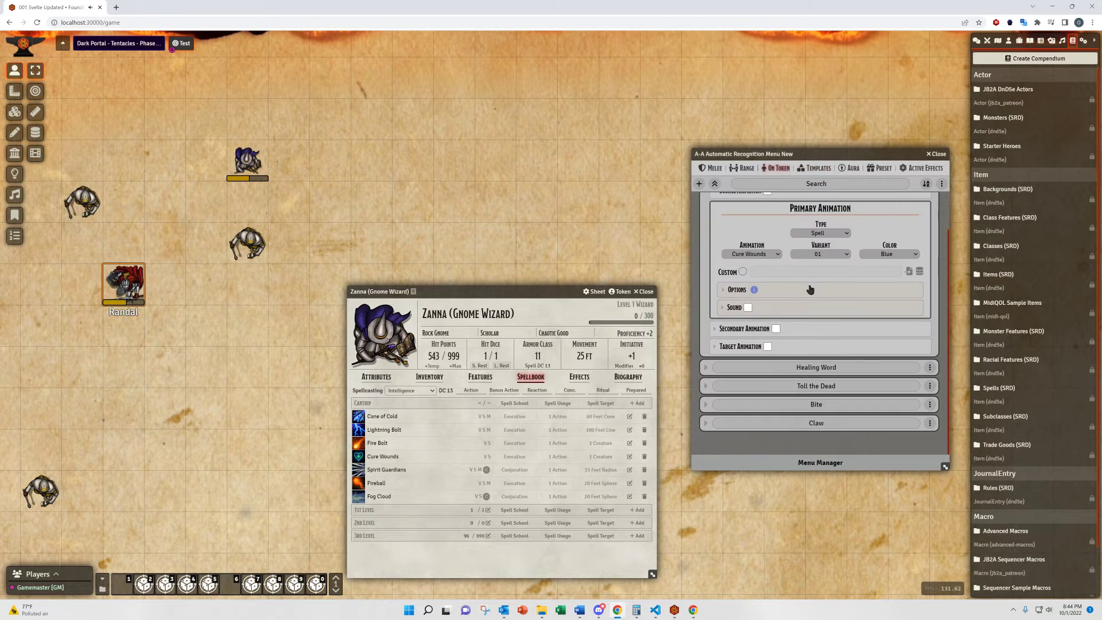
pyautogui.click(776, 290)
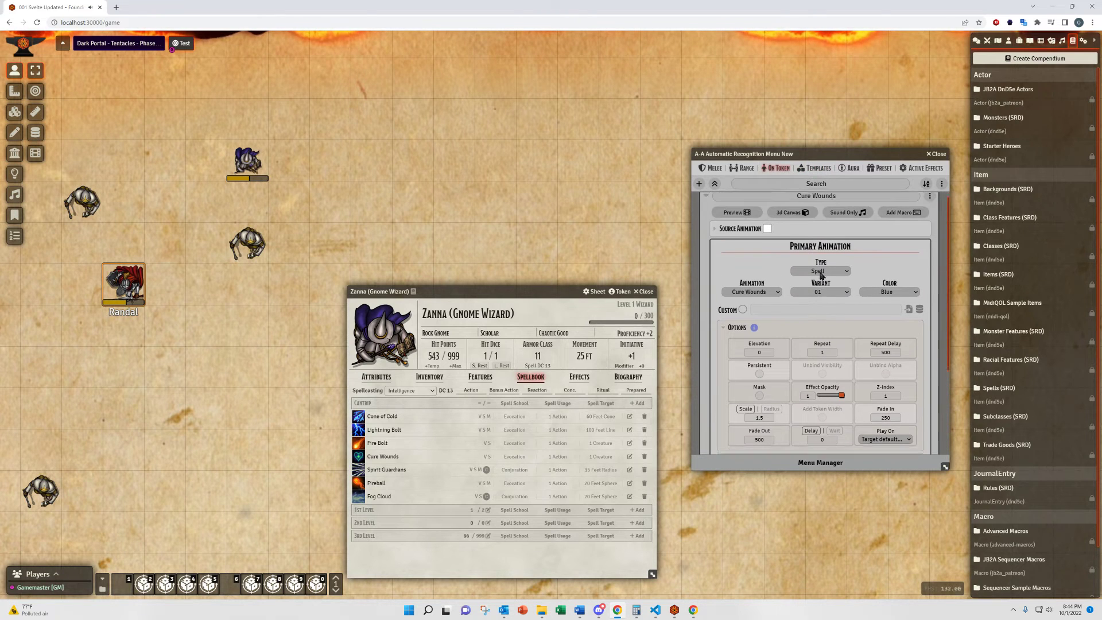
pyautogui.click(759, 380)
# Move the wizard's character sheet higher and target the spider creature above the red-clad fighter.
pyautogui.moveTo(527, 287); pyautogui.dragTo(545, 173)
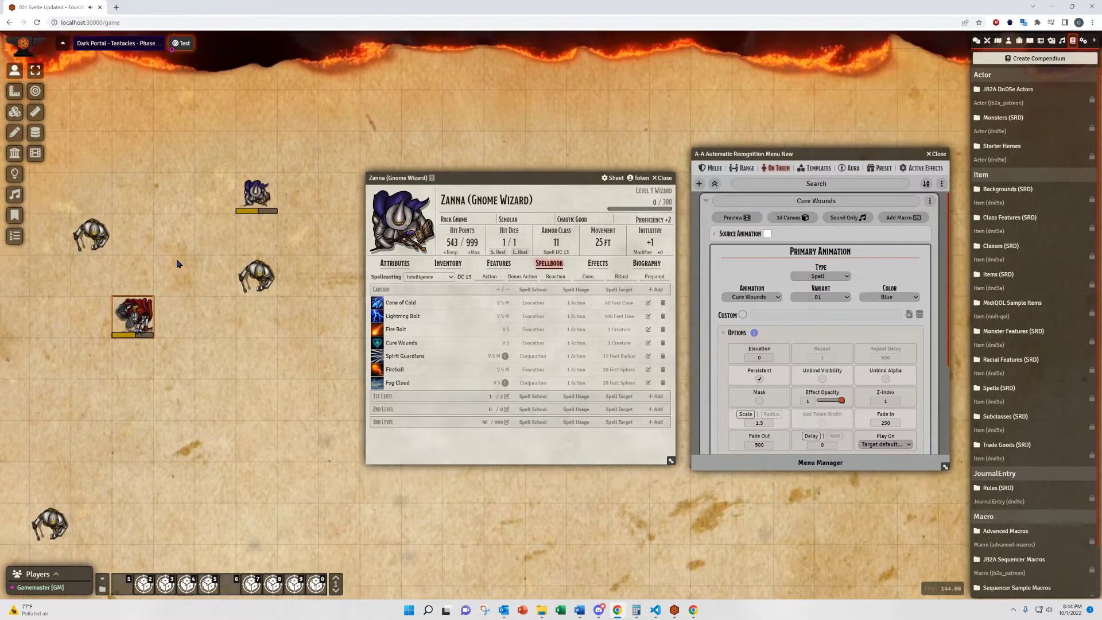
pyautogui.rightClick(70, 232)
pyautogui.click(48, 236)
pyautogui.moveTo(201, 209); pyautogui.dragTo(259, 227)
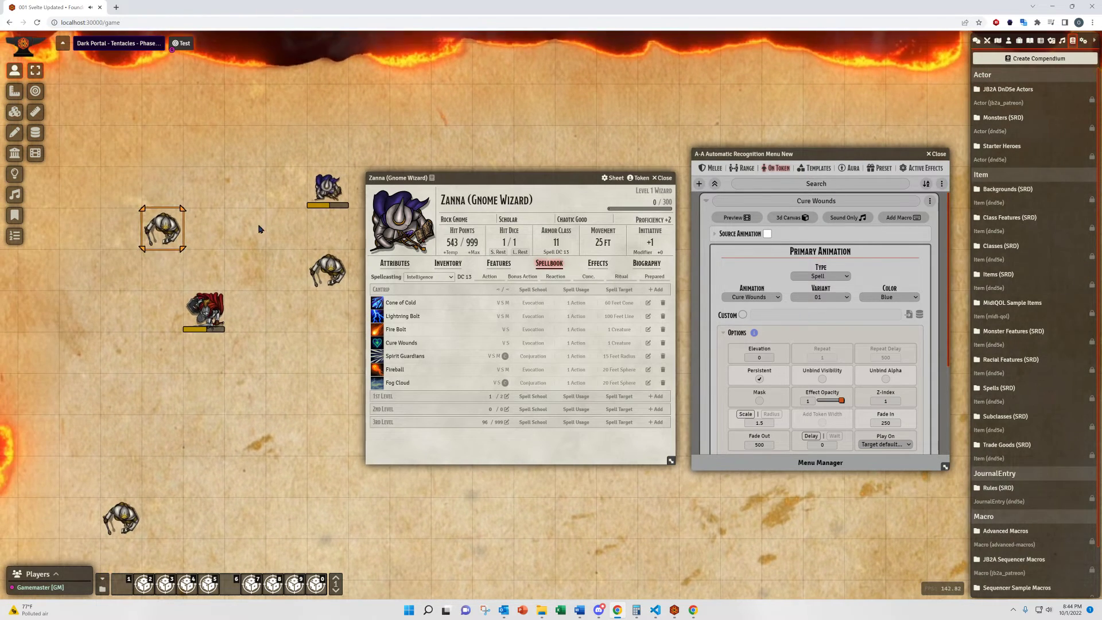
pyautogui.click(258, 227)
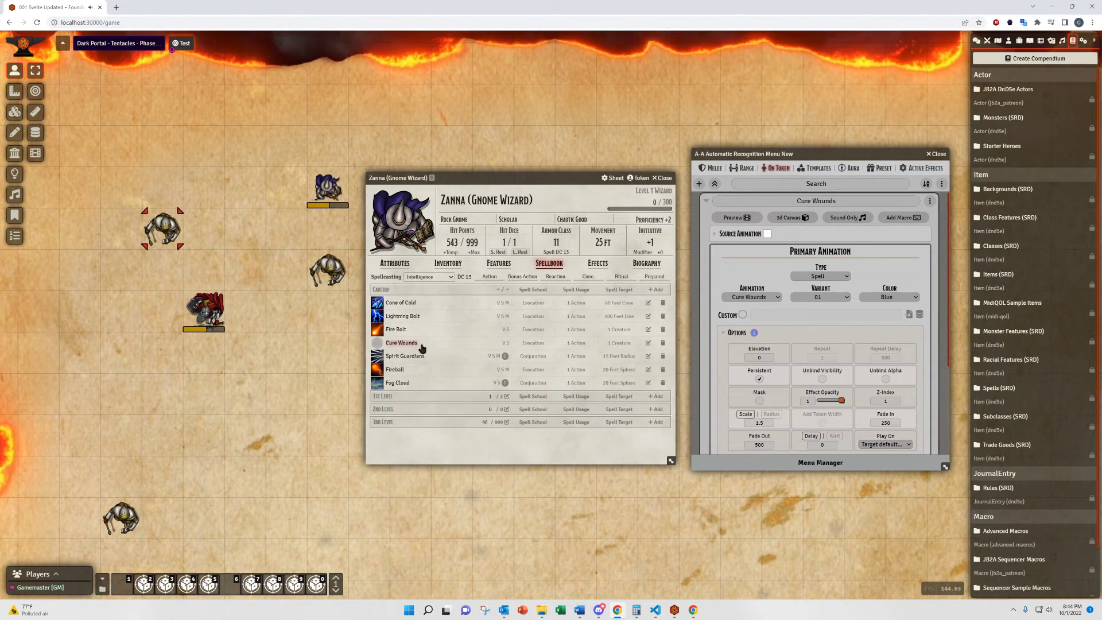
# Cast Cure Wounds on the targeted spider creature, moving the wizard's token next to it and casting again.
pyautogui.click(377, 343)
pyautogui.moveTo(327, 186); pyautogui.dragTo(203, 229)
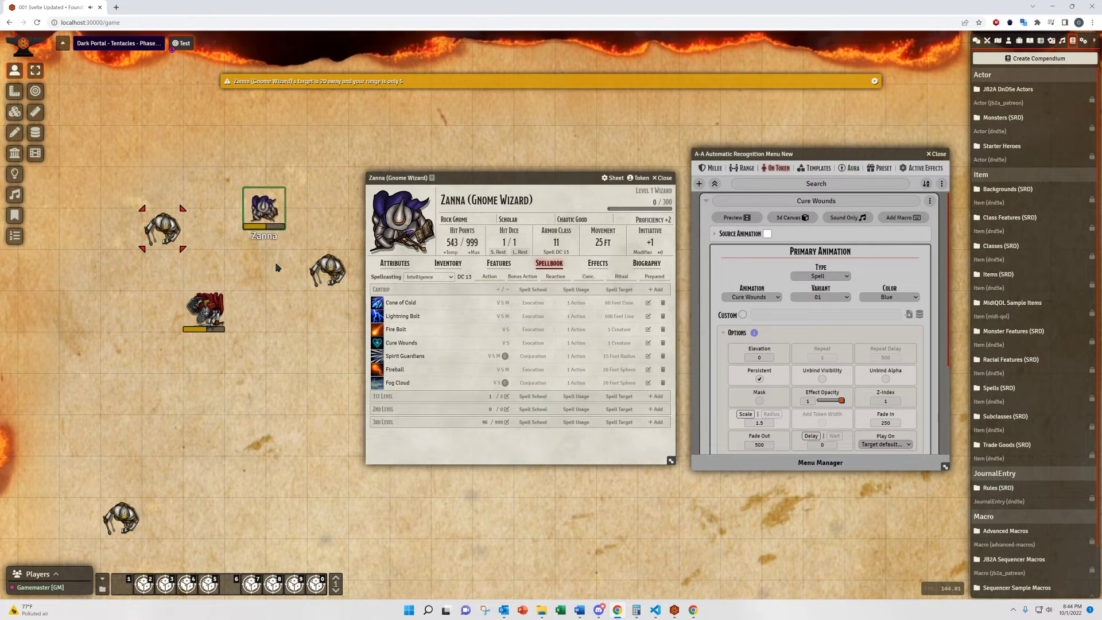
pyautogui.click(378, 344)
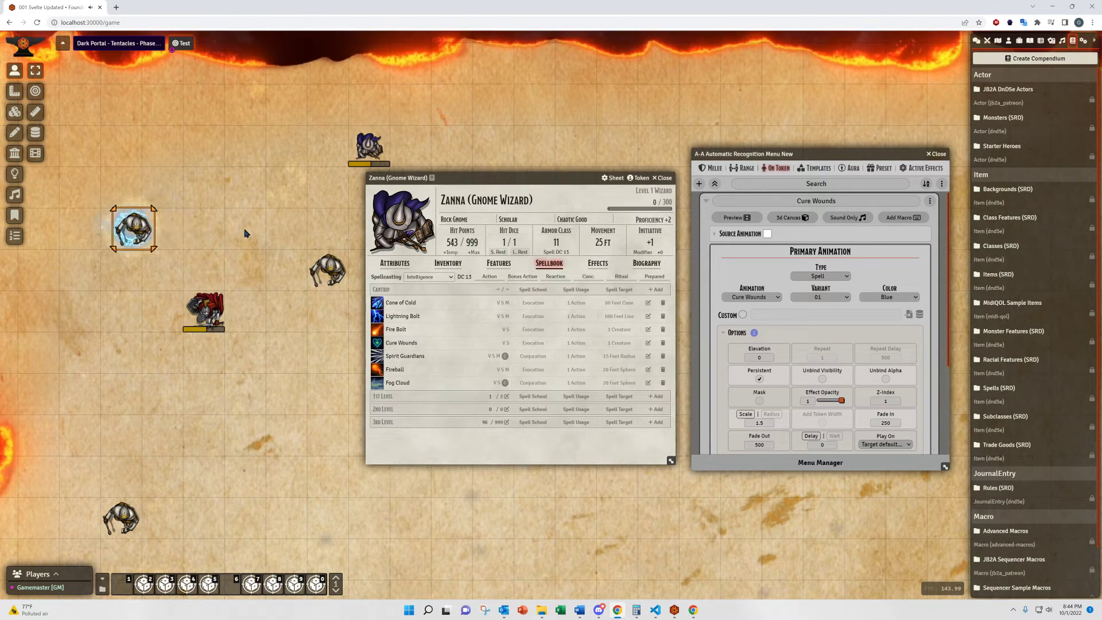
# End the persistent Cure Wounds effect in the Sequencer Effects manager and close the manager.
pyautogui.click(35, 153)
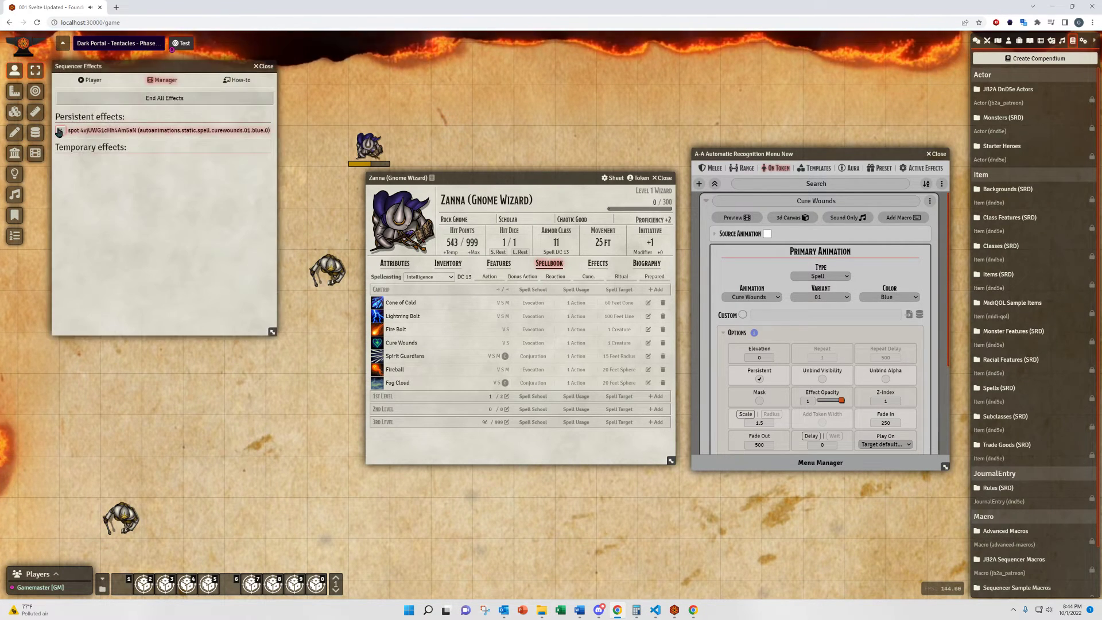
pyautogui.click(115, 96)
pyautogui.click(164, 60)
pyautogui.click(256, 191)
pyautogui.moveTo(256, 192); pyautogui.dragTo(194, 141)
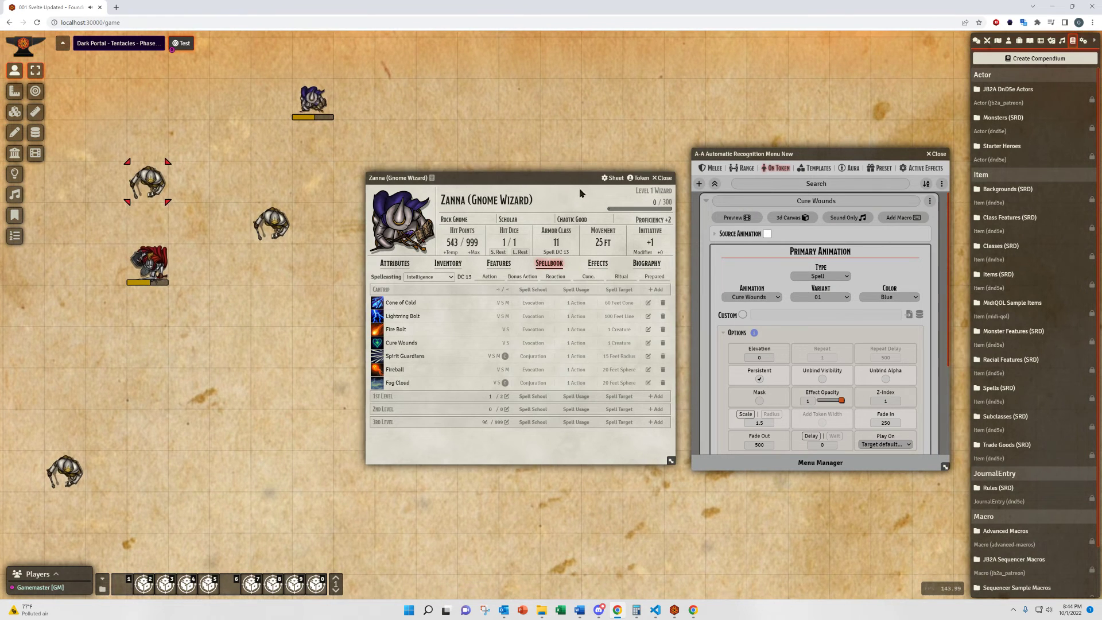
# Switch the recognition menu to the Aura entries and move the wizard's character sheet farther from the wizard's token.
pyautogui.moveTo(521, 178); pyautogui.dragTo(483, 219)
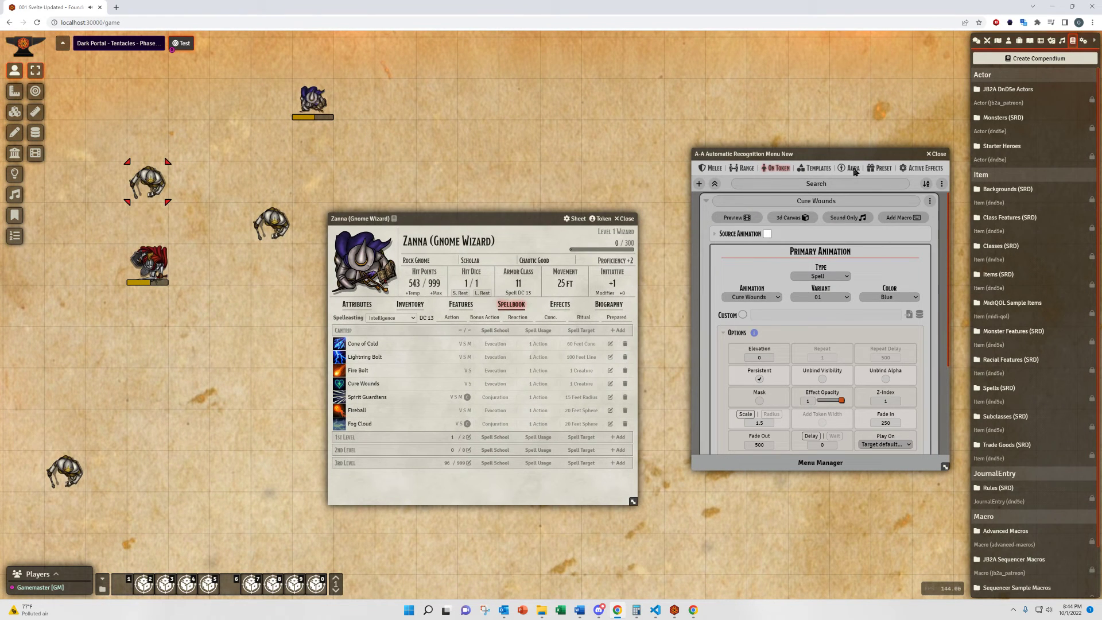
pyautogui.click(853, 169)
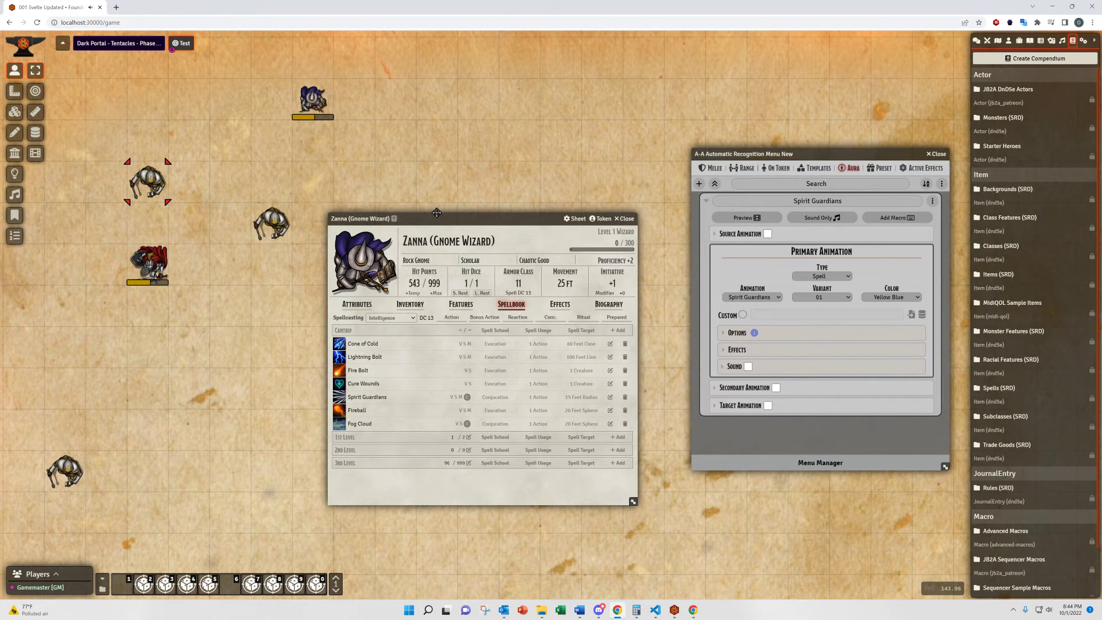
pyautogui.moveTo(390, 172); pyautogui.dragTo(256, 163)
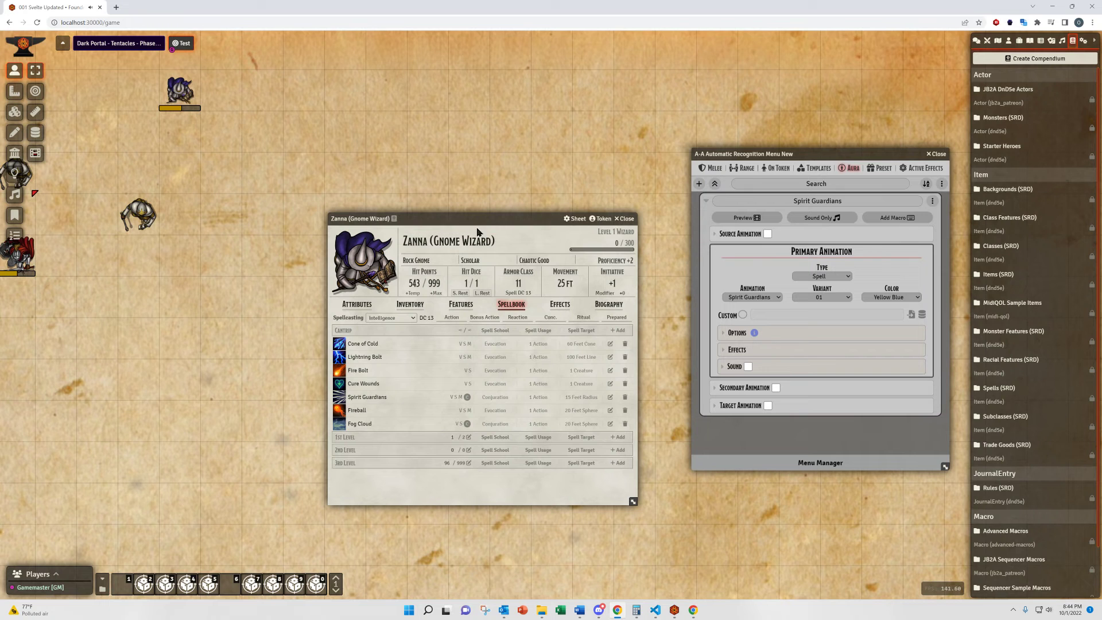
pyautogui.moveTo(477, 217); pyautogui.dragTo(591, 212)
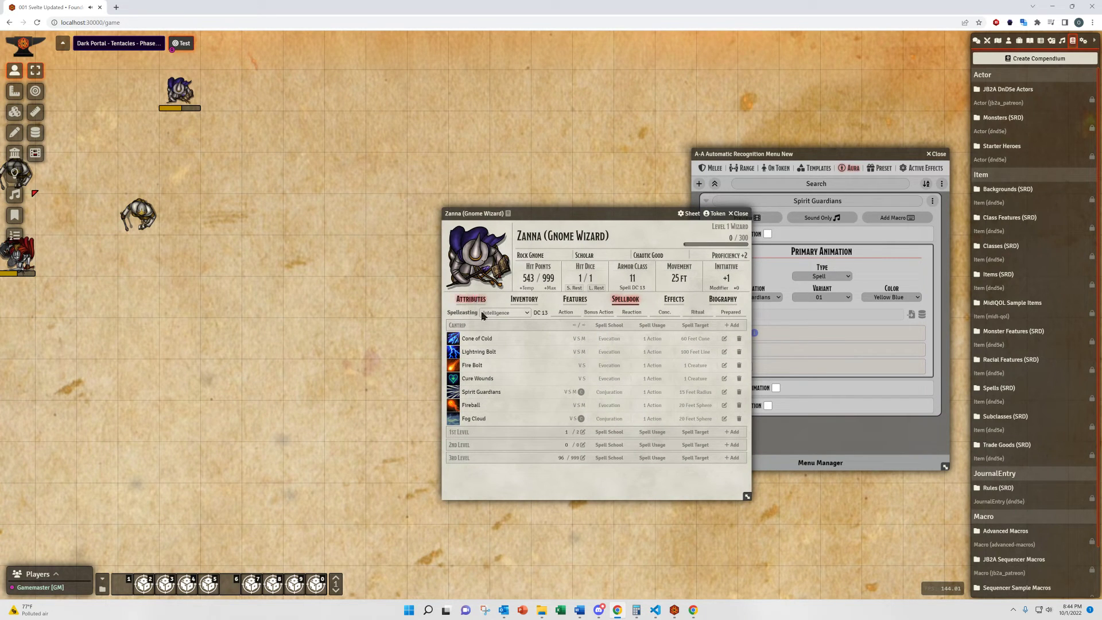
# Cast Spirit Guardians, ending concentration on Fog Cloud, and place its 15 ft measured template beside the wizard's token.
pyautogui.click(453, 392)
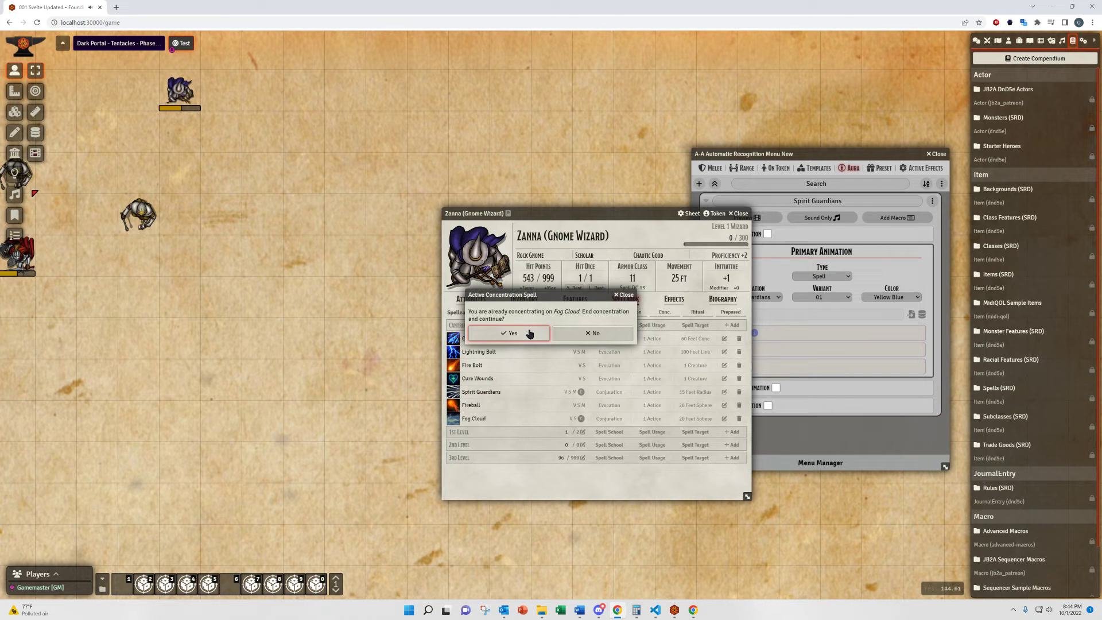
pyautogui.click(530, 334)
pyautogui.click(592, 338)
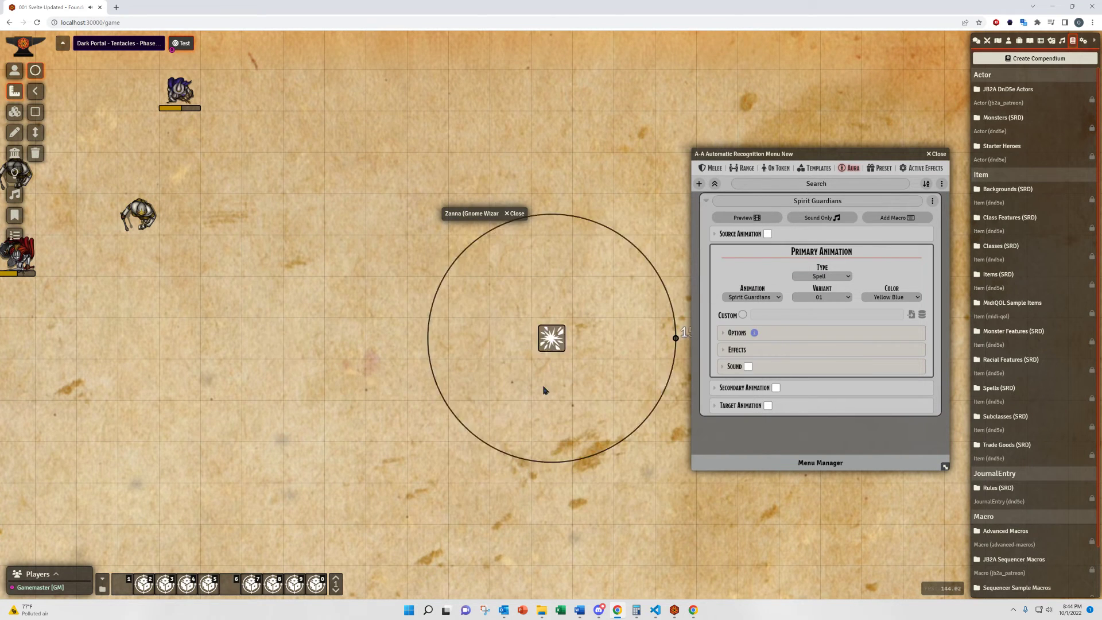
pyautogui.click(373, 185)
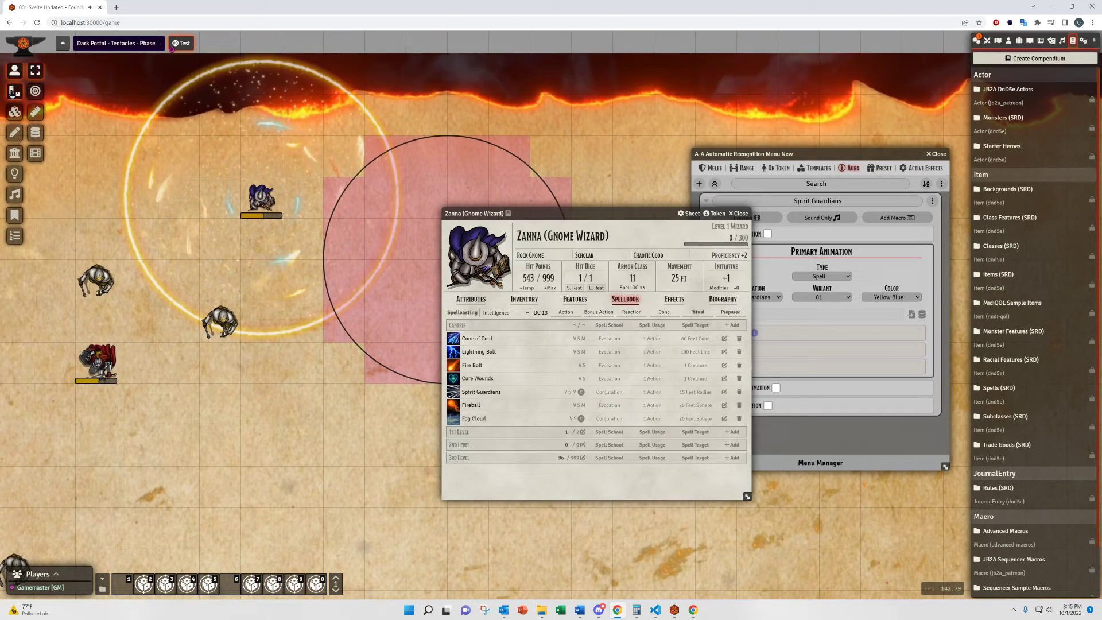
# Delete the 15 ft Spirit Guardians template from the map.
pyautogui.click(14, 91)
pyautogui.moveTo(238, 345); pyautogui.dragTo(125, 313)
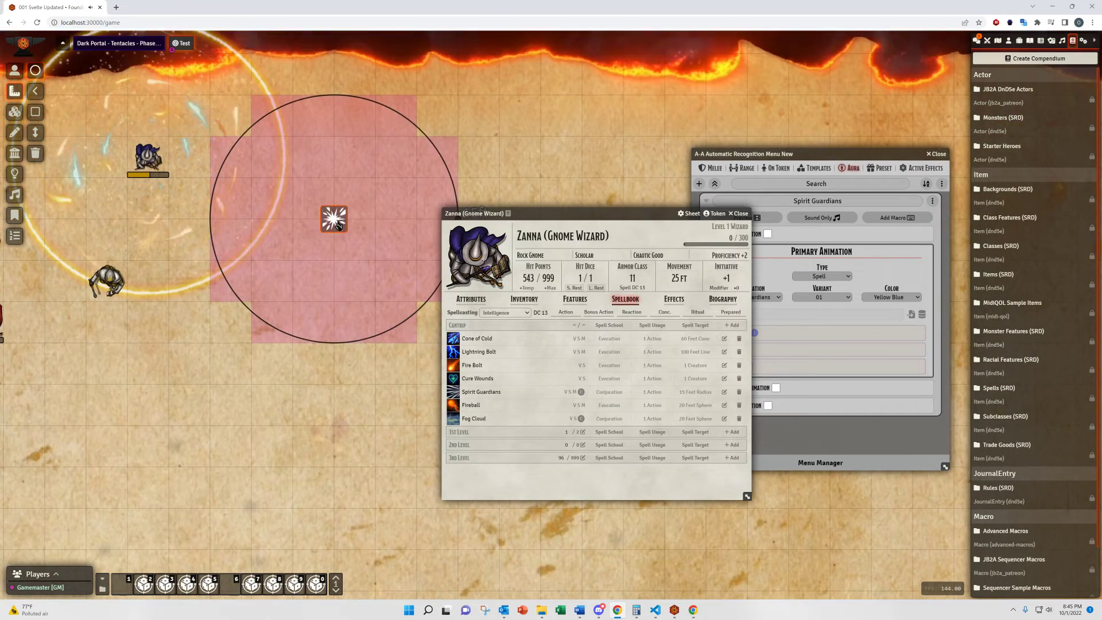
pyautogui.press('Delete')
pyautogui.moveTo(342, 227); pyautogui.dragTo(451, 276)
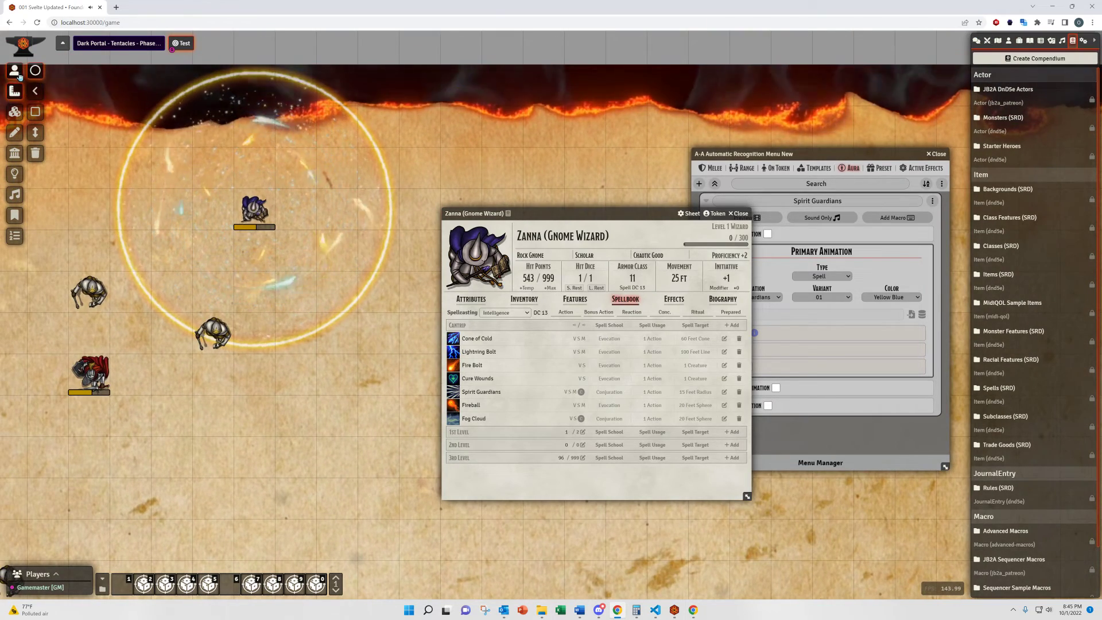
# Walk the wizard's token with its aura around the map, past the spider creature and the red-clad fighter, and back to open ground.
pyautogui.click(250, 212)
pyautogui.press('Right')
pyautogui.press('Right')
pyautogui.press('Right')
pyautogui.press('Left')
pyautogui.press('Down')
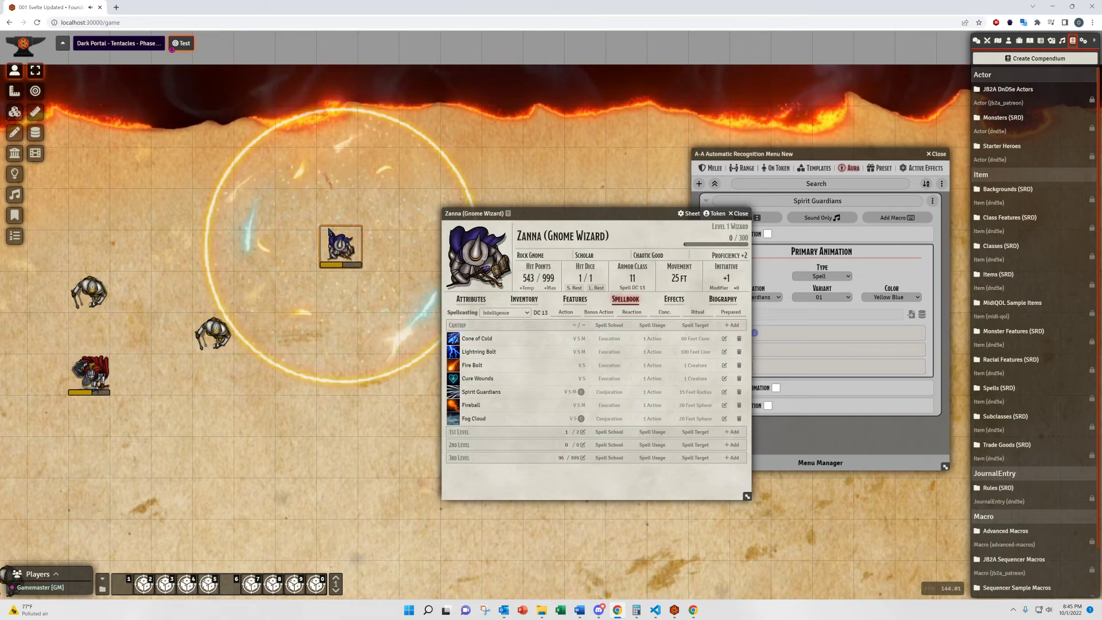
pyautogui.press('Right')
pyautogui.press('Down')
pyautogui.press('Down')
pyautogui.press('Down')
pyautogui.press('Left')
pyautogui.press('Left')
pyautogui.press('Left')
pyautogui.press('Left')
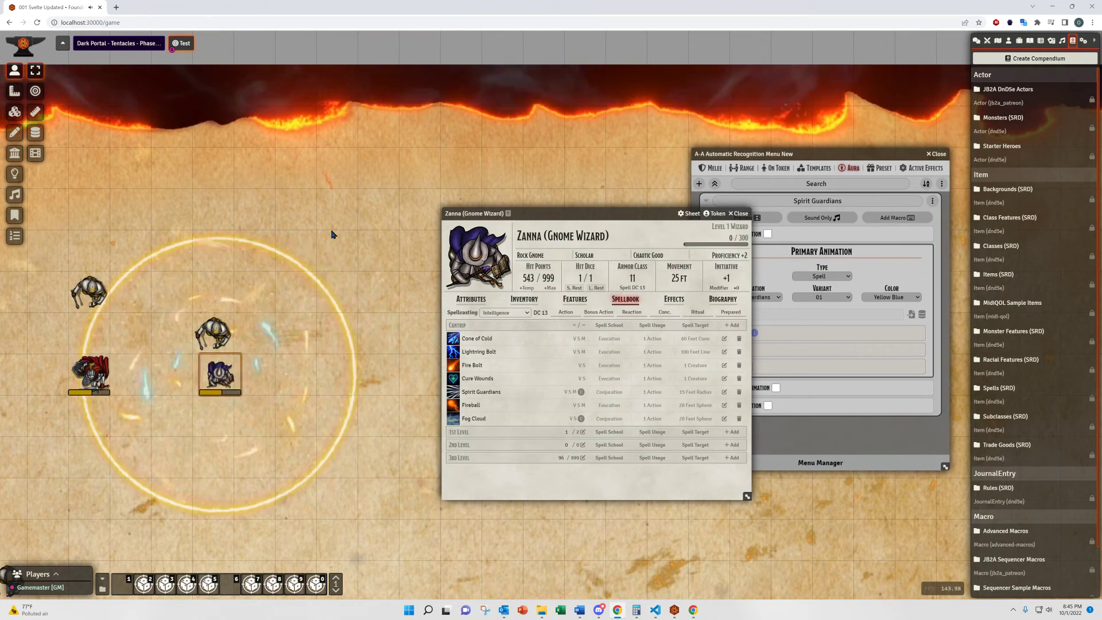
pyautogui.press('Right')
pyautogui.press('Right')
pyautogui.press('Down')
pyautogui.press('Right')
pyautogui.press('Up')
pyautogui.press('Up')
pyautogui.press('Up')
pyautogui.press('Right')
pyautogui.press('Left')
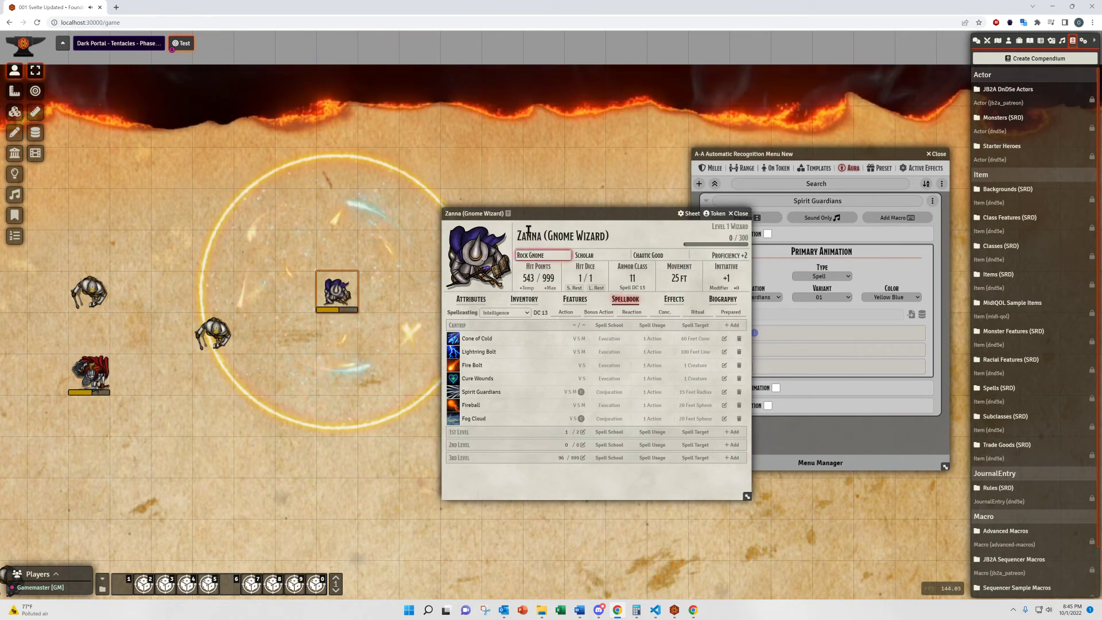
# Move the recognition menu and the wizard's character sheet apart so that neither overlaps the other.
pyautogui.moveTo(576, 147); pyautogui.dragTo(464, 76)
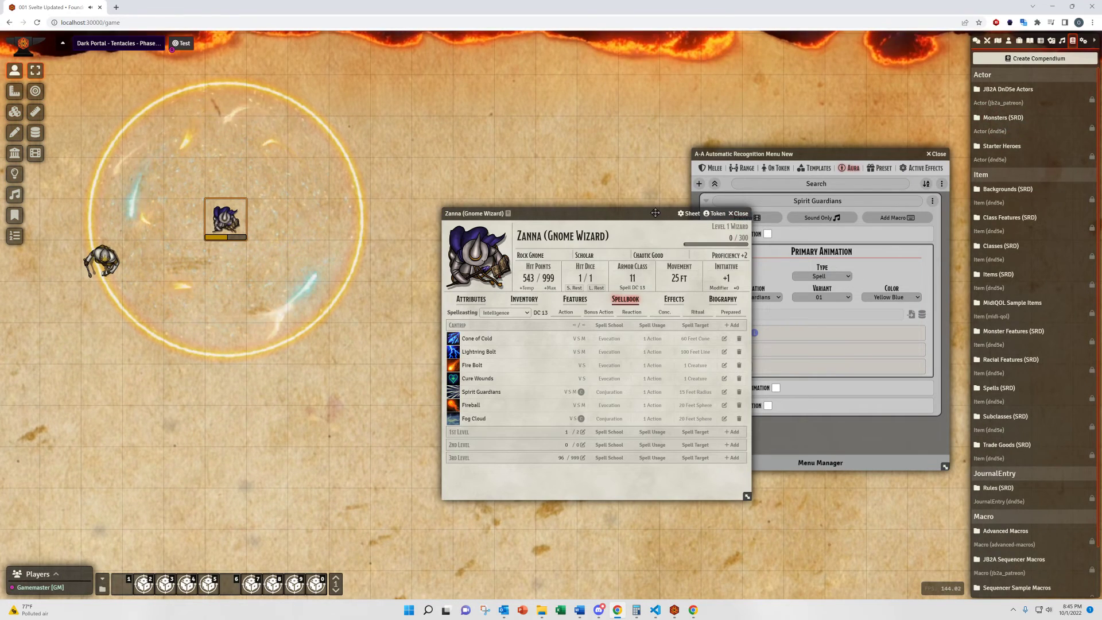
pyautogui.moveTo(815, 154); pyautogui.dragTo(885, 118)
pyautogui.moveTo(604, 216); pyautogui.dragTo(522, 221)
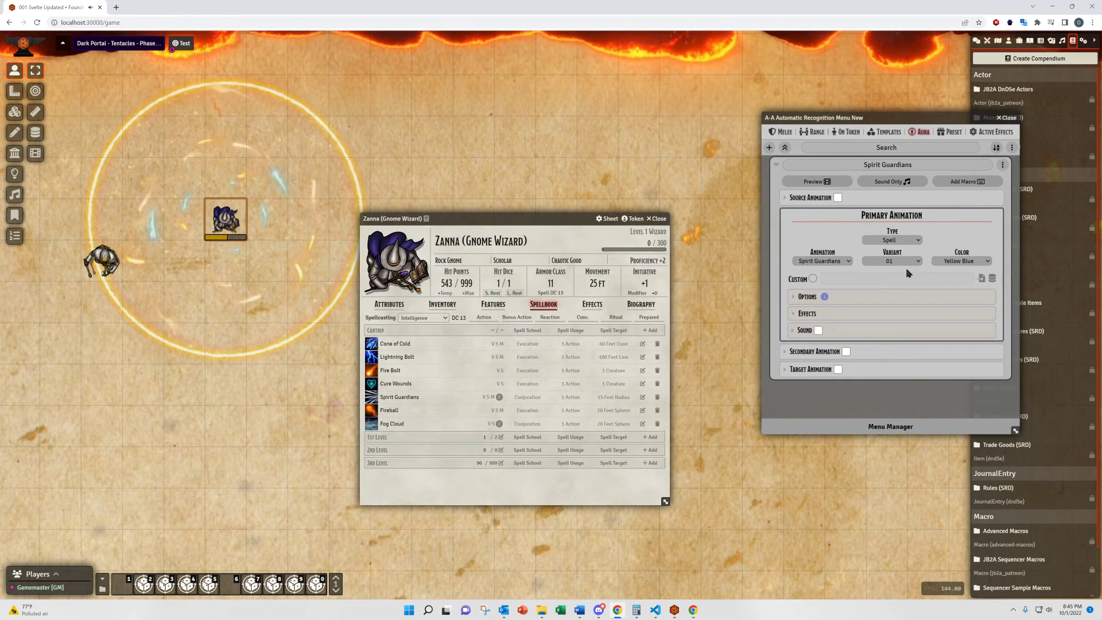
# End the persistent Spirit Guardians aura in the Sequencer Effects manager and close the manager.
pyautogui.click(35, 153)
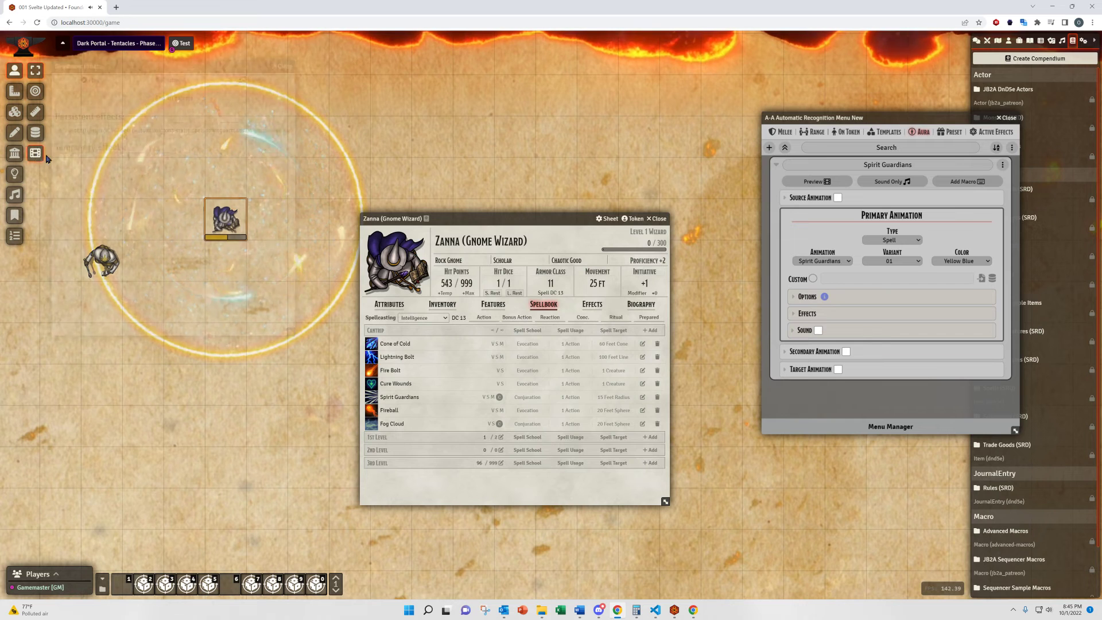
pyautogui.click(160, 66)
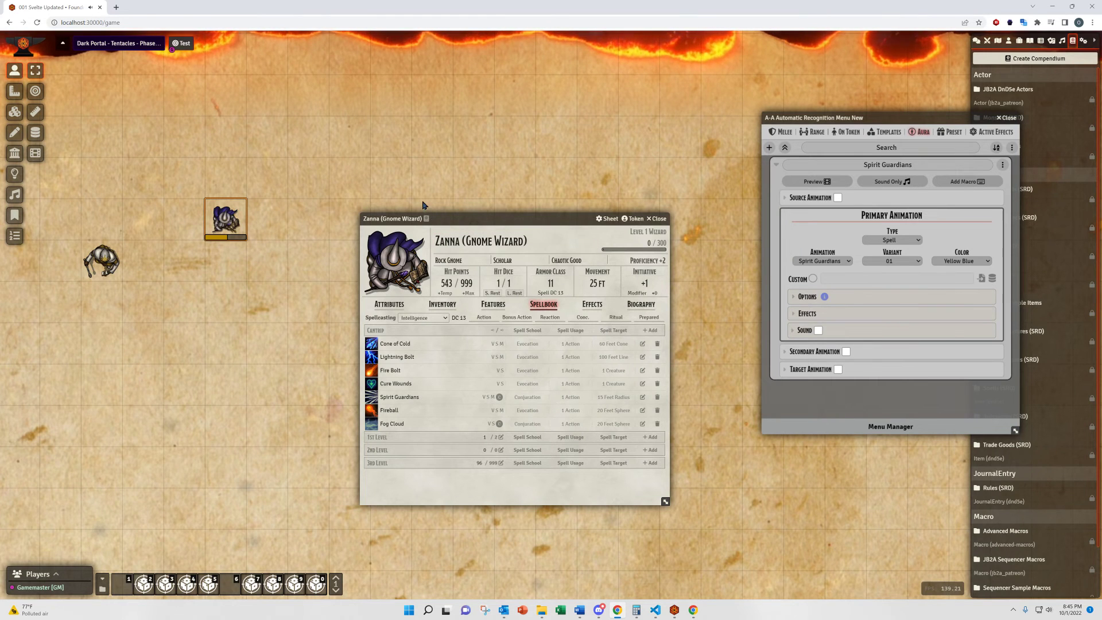
pyautogui.moveTo(423, 173); pyautogui.dragTo(519, 135)
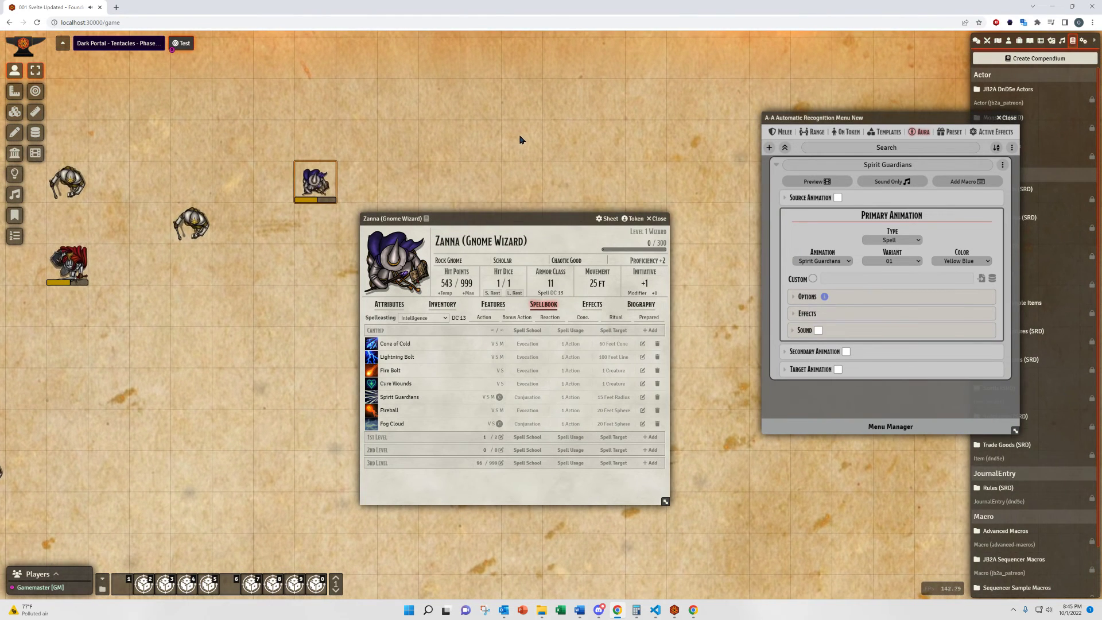
# Enable Breath Effect in the primary animation effects of the Aura entry Spirit Guardians, moving the character sheet closer to the menu.
pyautogui.click(849, 299)
pyautogui.click(849, 300)
pyautogui.click(849, 311)
pyautogui.scroll(-1, 896, 281)
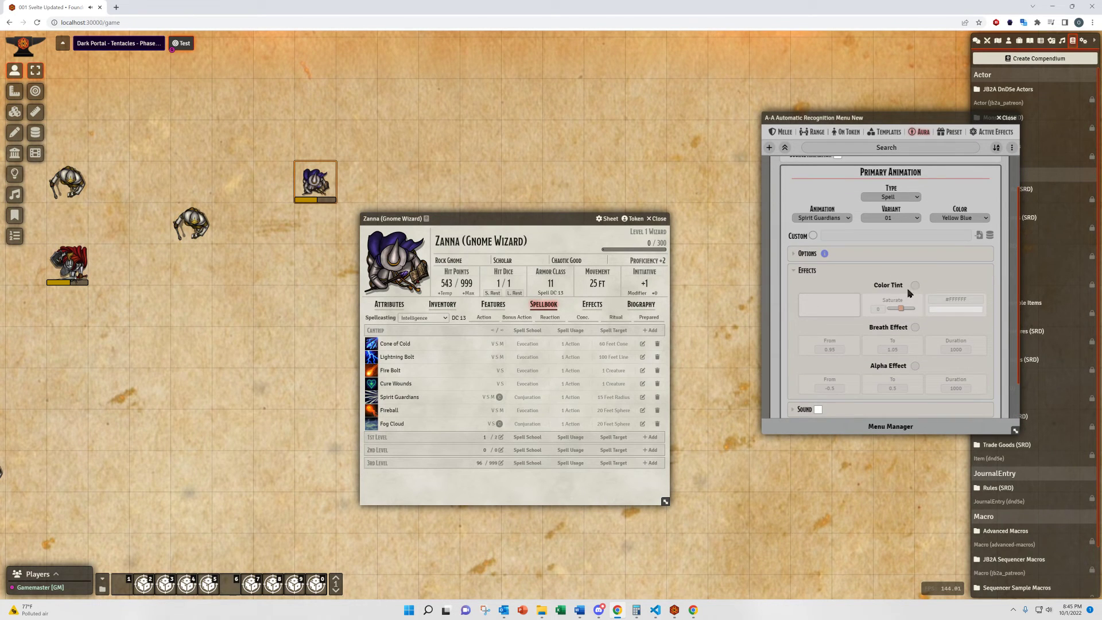
pyautogui.moveTo(551, 228); pyautogui.dragTo(650, 210)
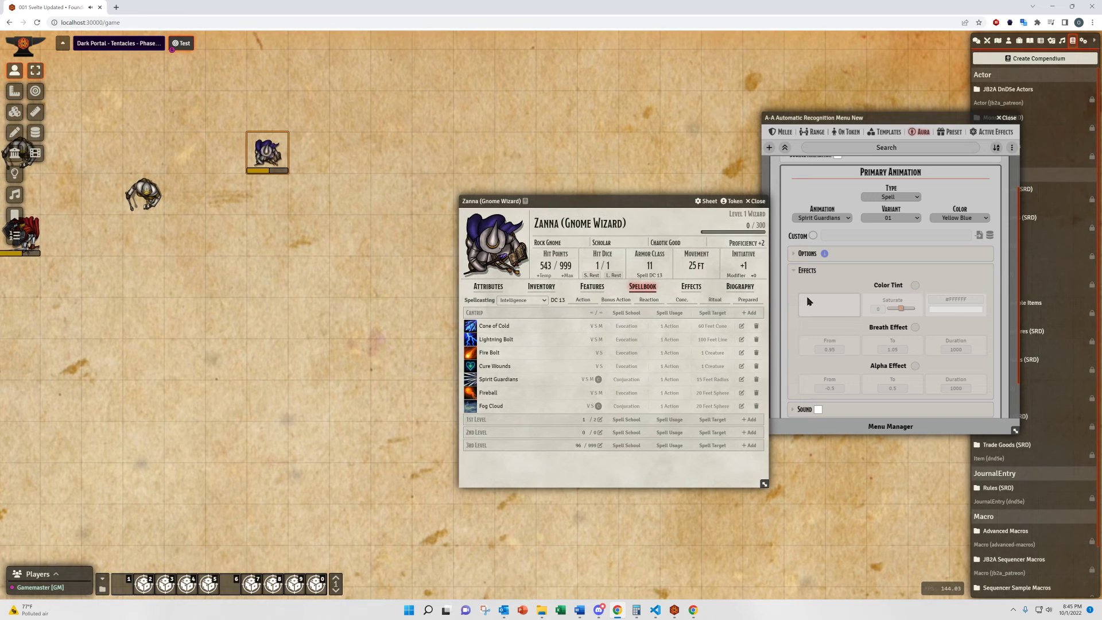
pyautogui.click(915, 328)
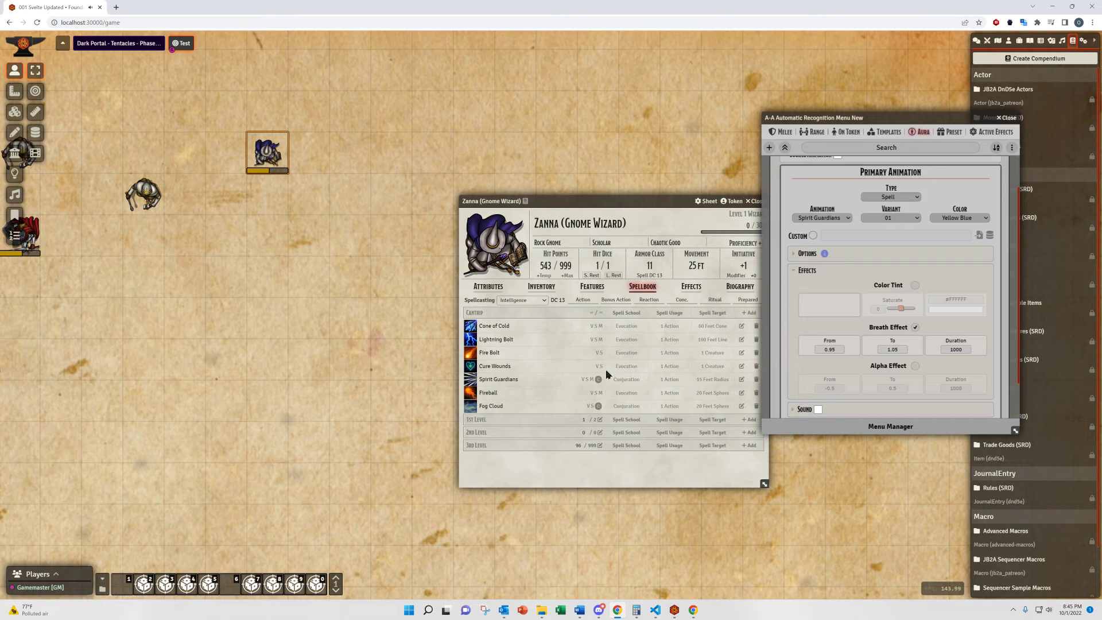
# Cast Spirit Guardians with the Breath Effect and place its measured template below the wizard's token.
pyautogui.click(470, 379)
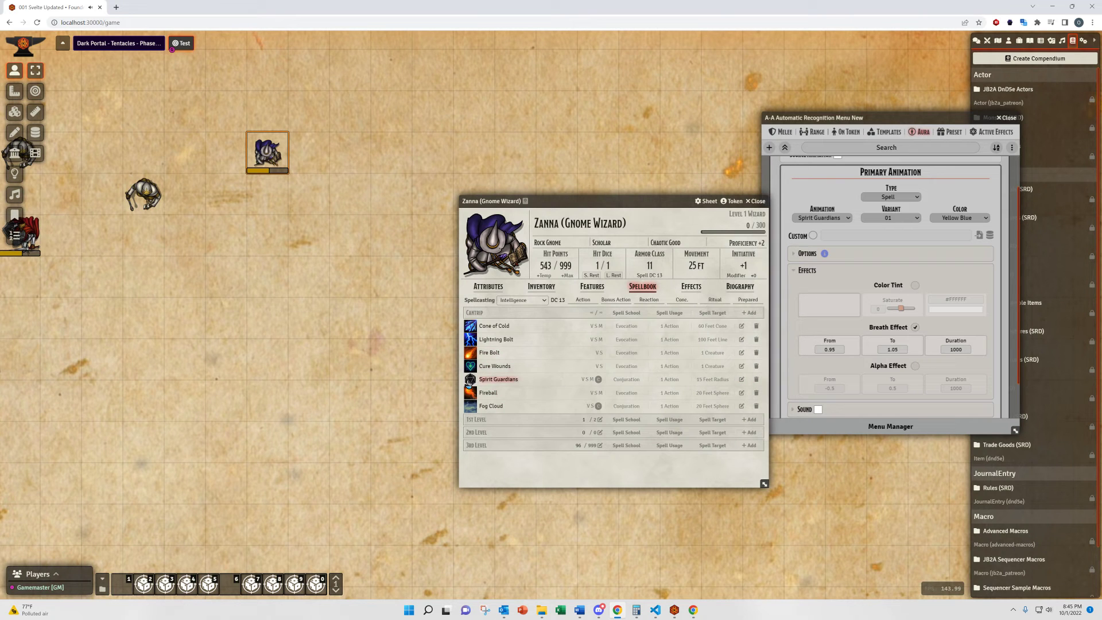
pyautogui.click(547, 338)
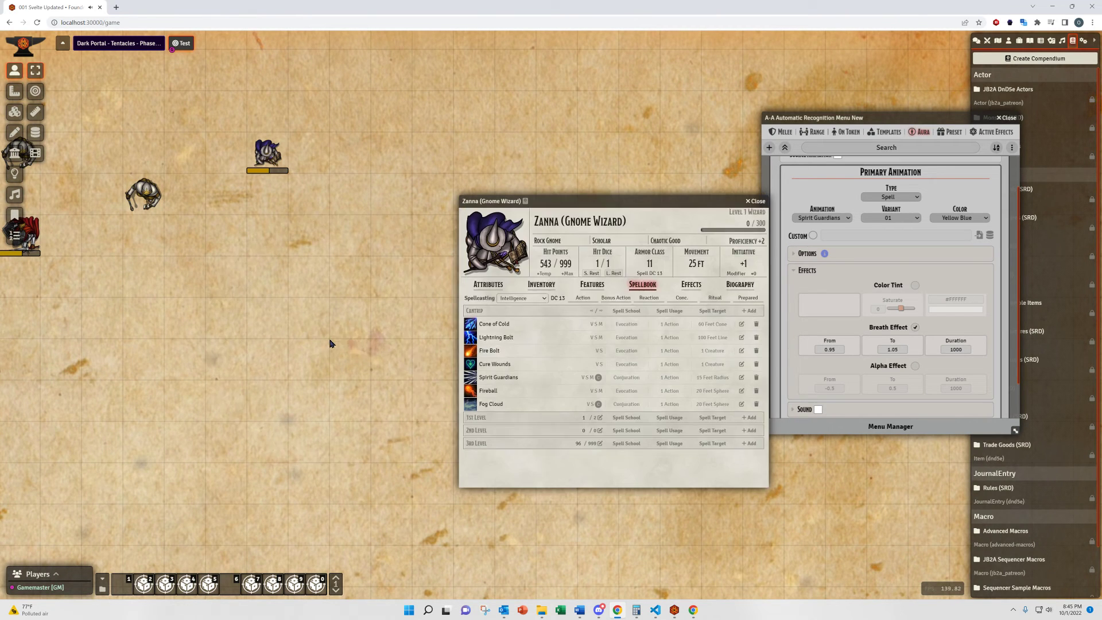
pyautogui.click(330, 343)
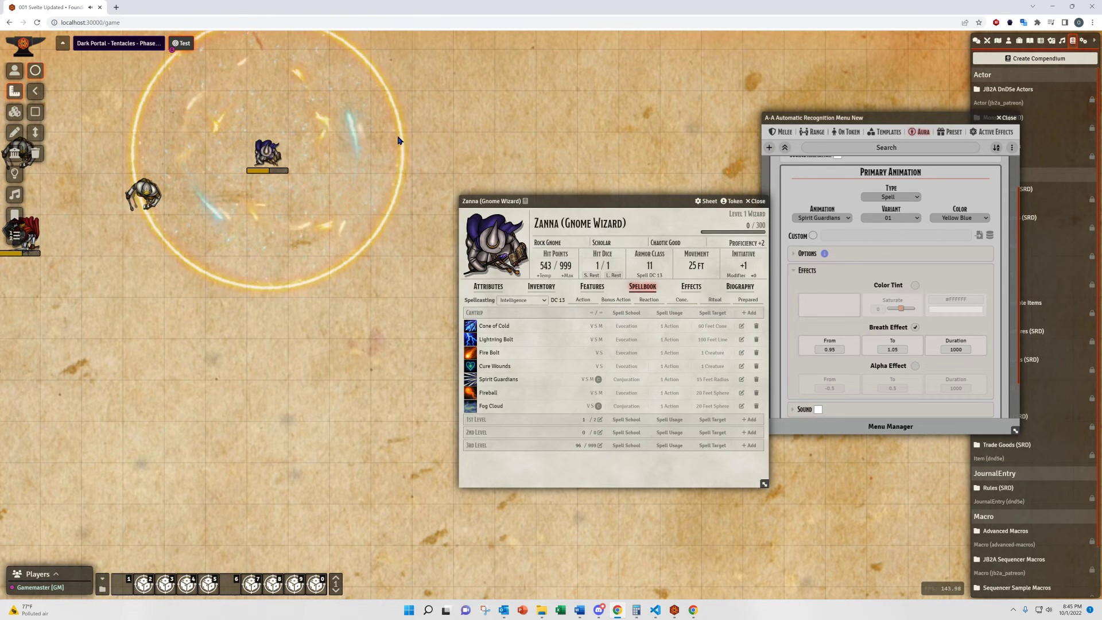
# End the Spirit Guardians aura in the Sequencer Effects manager and move the manager window clear of the wizard's token.
pyautogui.click(14, 71)
pyautogui.click(35, 153)
pyautogui.click(60, 133)
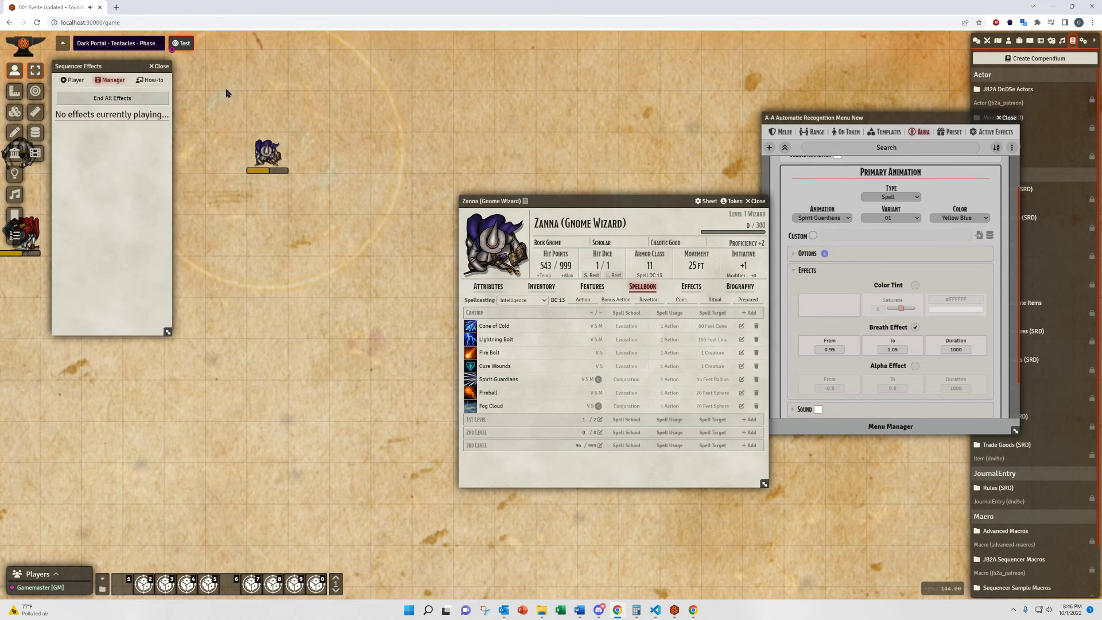
pyautogui.moveTo(118, 64); pyautogui.dragTo(79, 208)
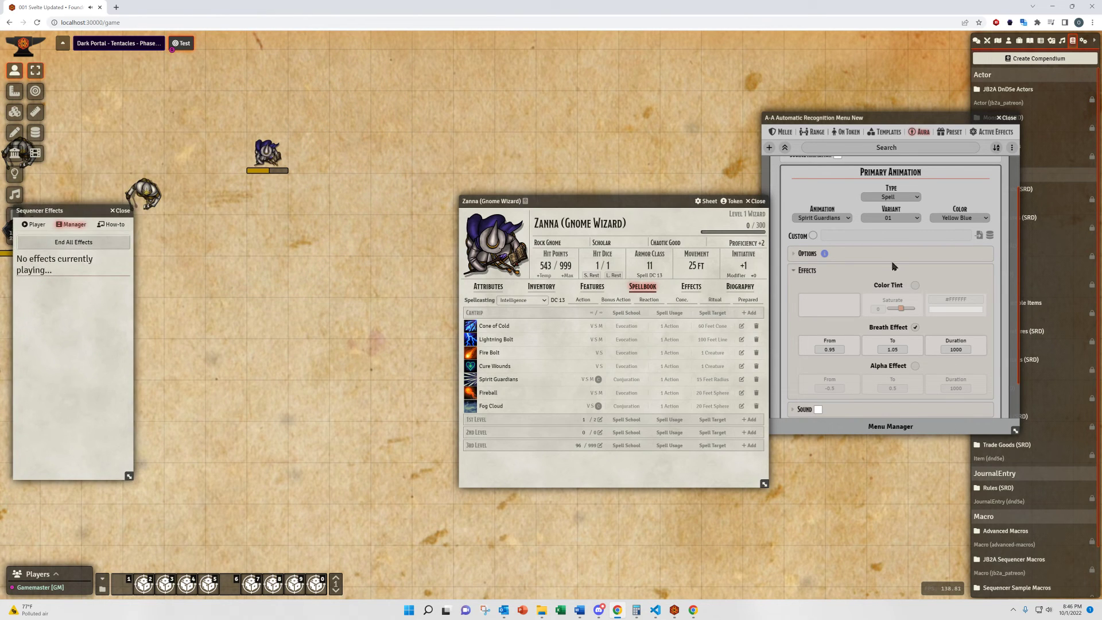
# Enable Alpha Effect alongside Breath Effect for the Spirit Guardians primary animation.
pyautogui.click(915, 326)
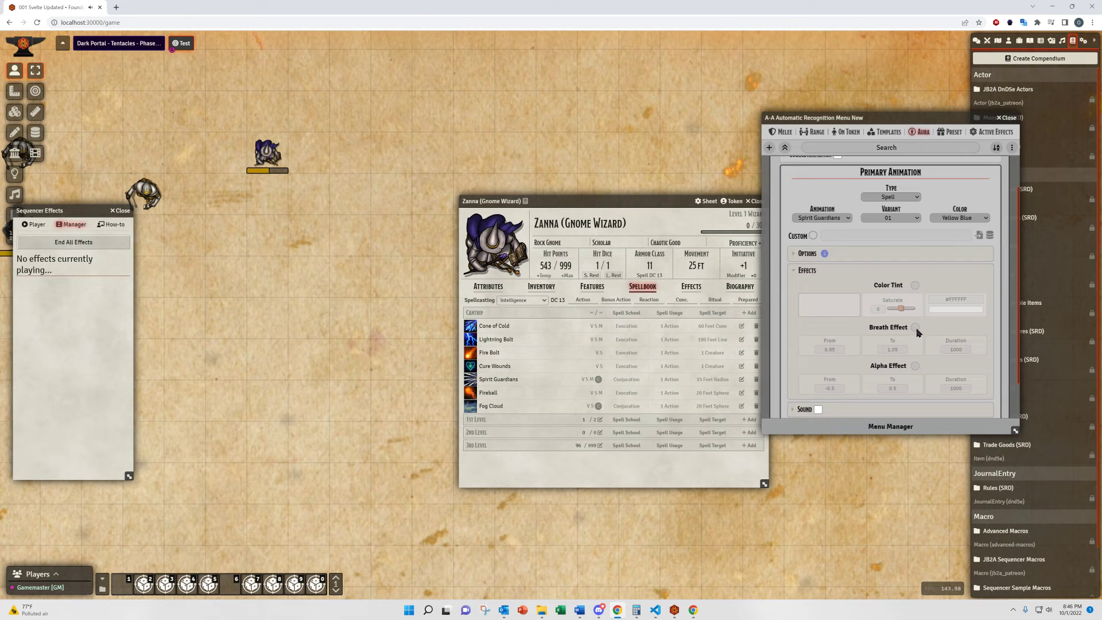
pyautogui.click(916, 327)
pyautogui.click(915, 366)
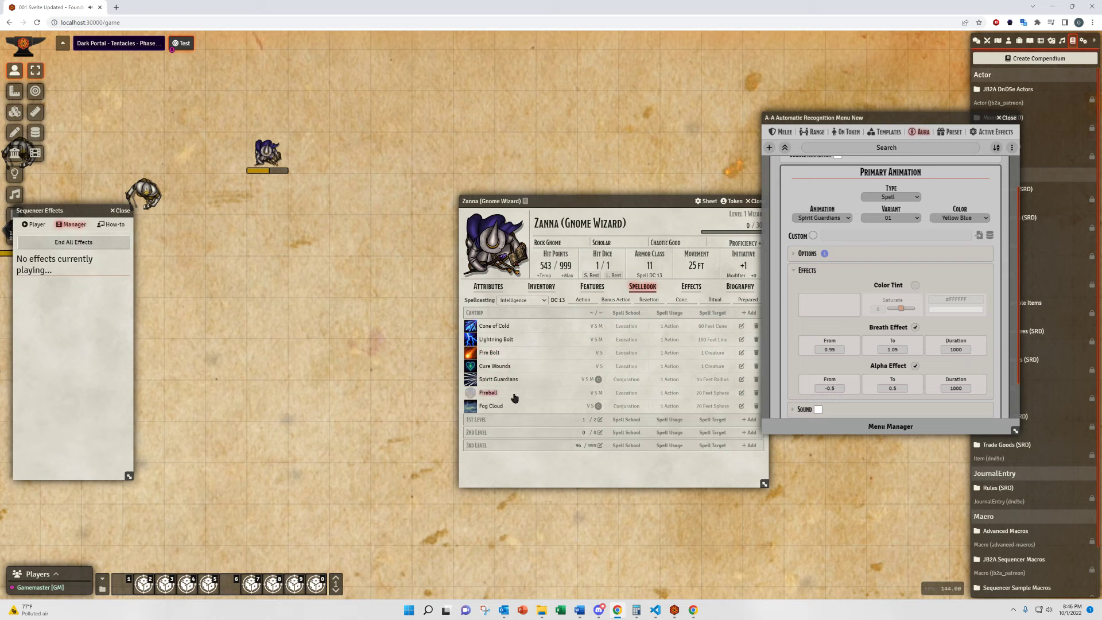
# Cast Spirit Guardians again with a measured template placed below the wizard's token, and remove the template from the map.
pyautogui.click(471, 379)
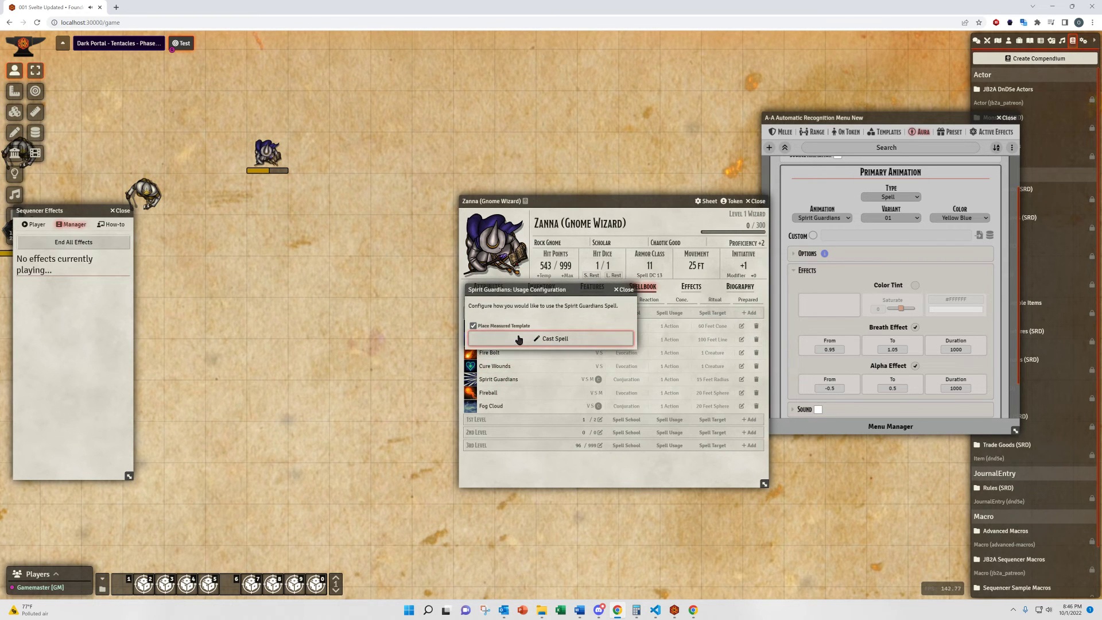
pyautogui.click(518, 339)
pyautogui.click(350, 421)
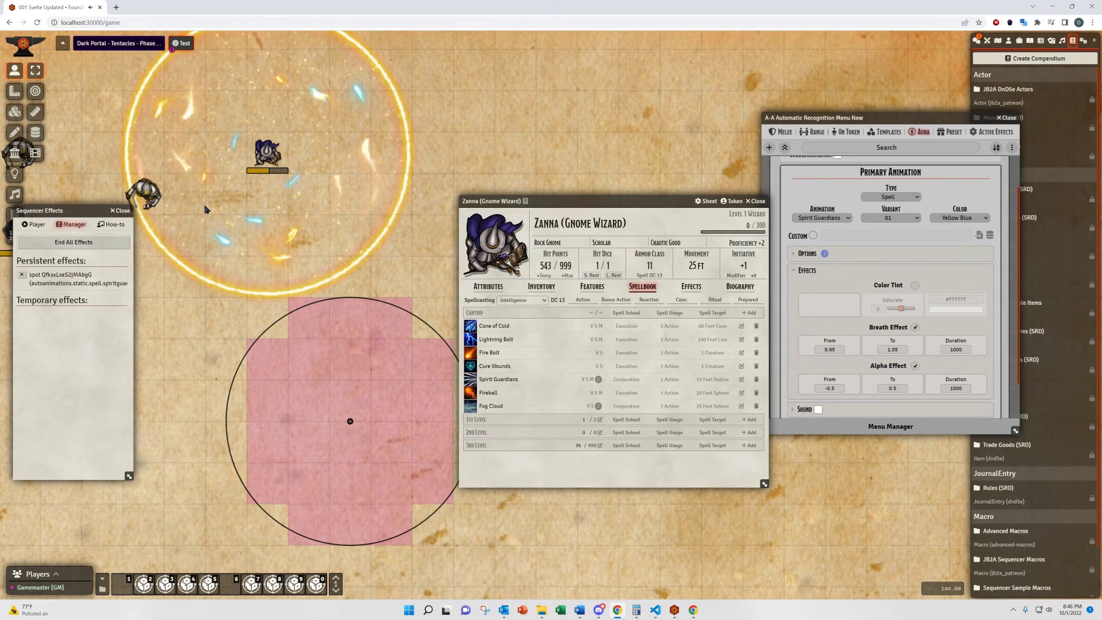
pyautogui.click(12, 93)
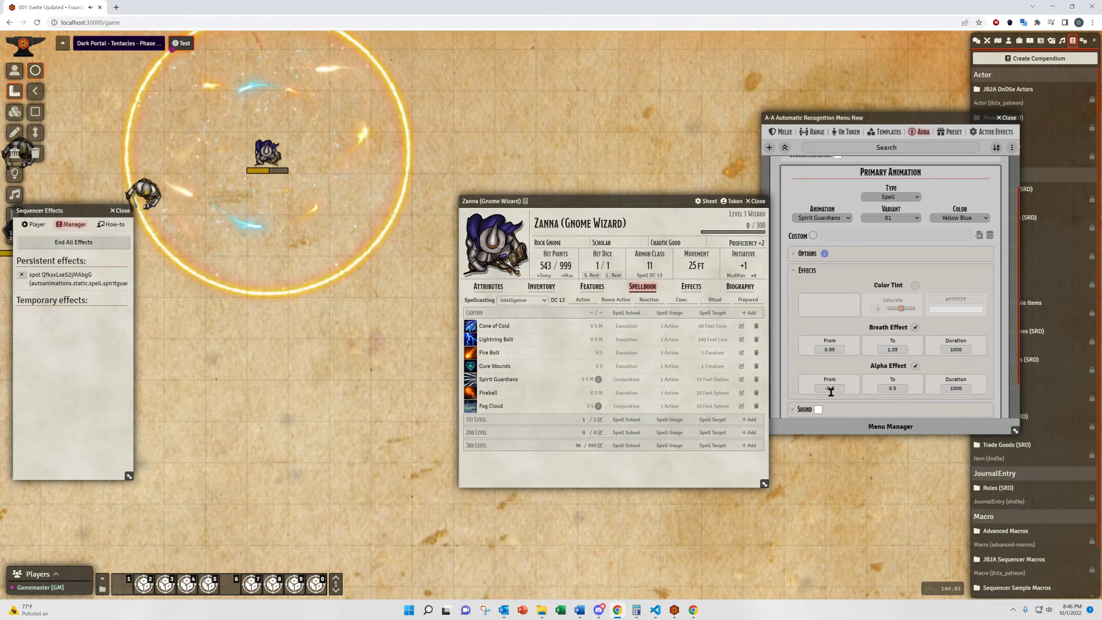
# Disable Alpha Effect and Breath Effect for Spirit Guardians and end its persistent aura on the wizard's token.
pyautogui.click(915, 366)
pyautogui.click(915, 327)
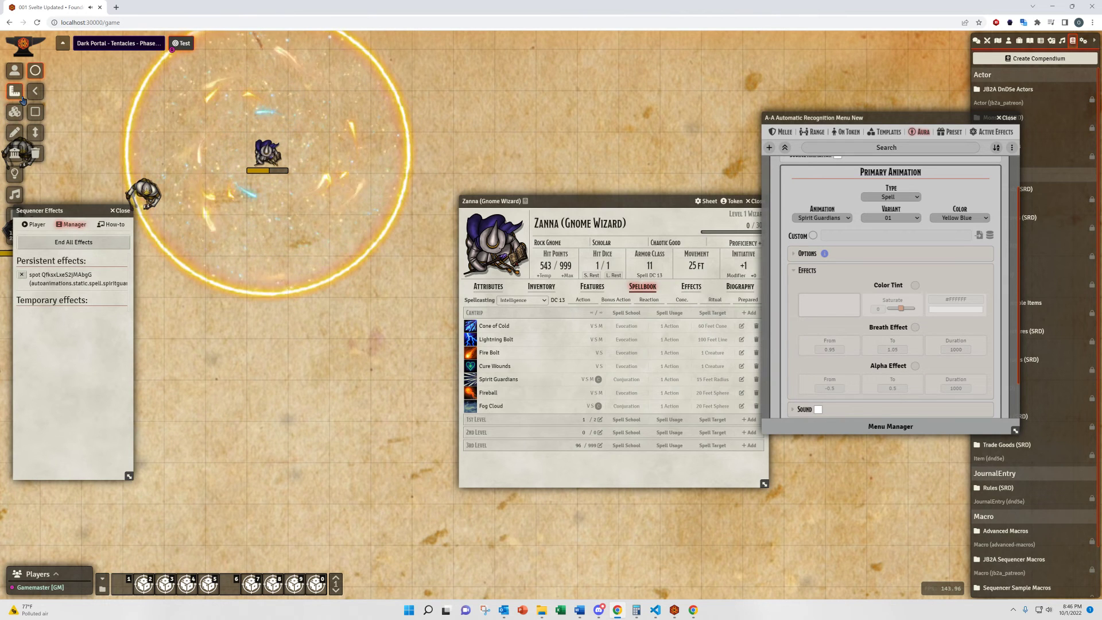
pyautogui.click(14, 70)
pyautogui.click(21, 274)
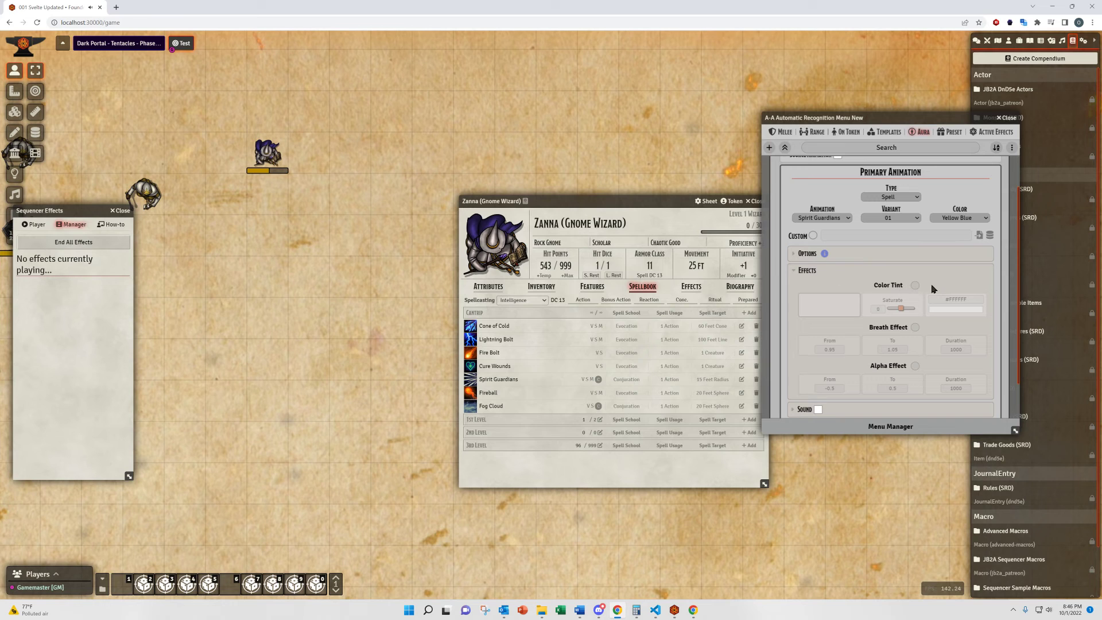
# Enable Color Tint for the Spirit Guardians primary animation and set the tint to cyan #0afffb.
pyautogui.click(915, 286)
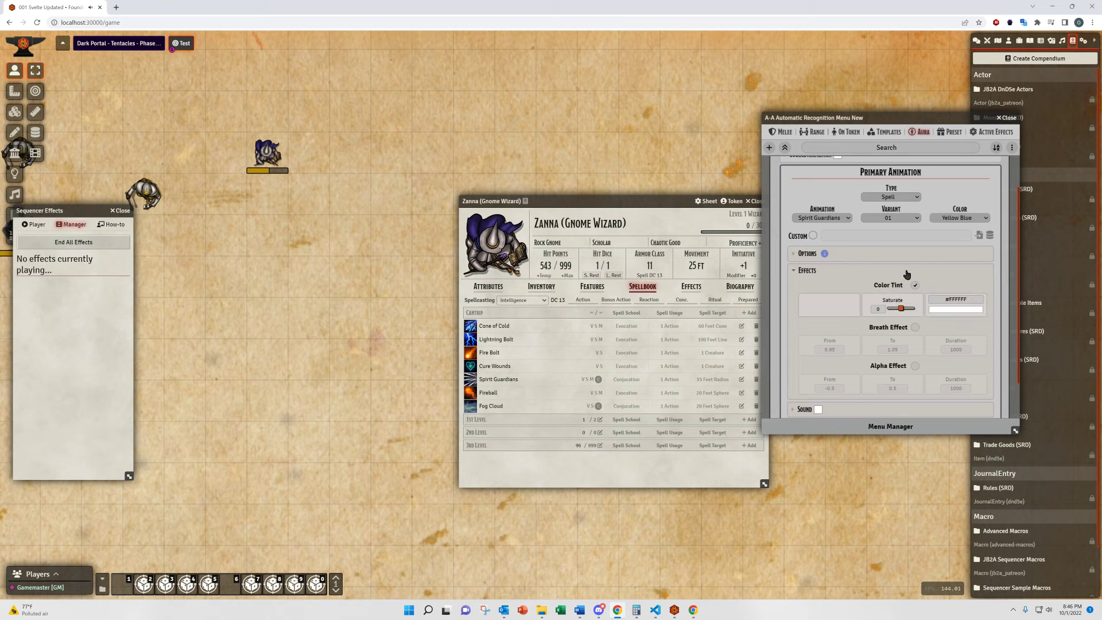
pyautogui.click(958, 310)
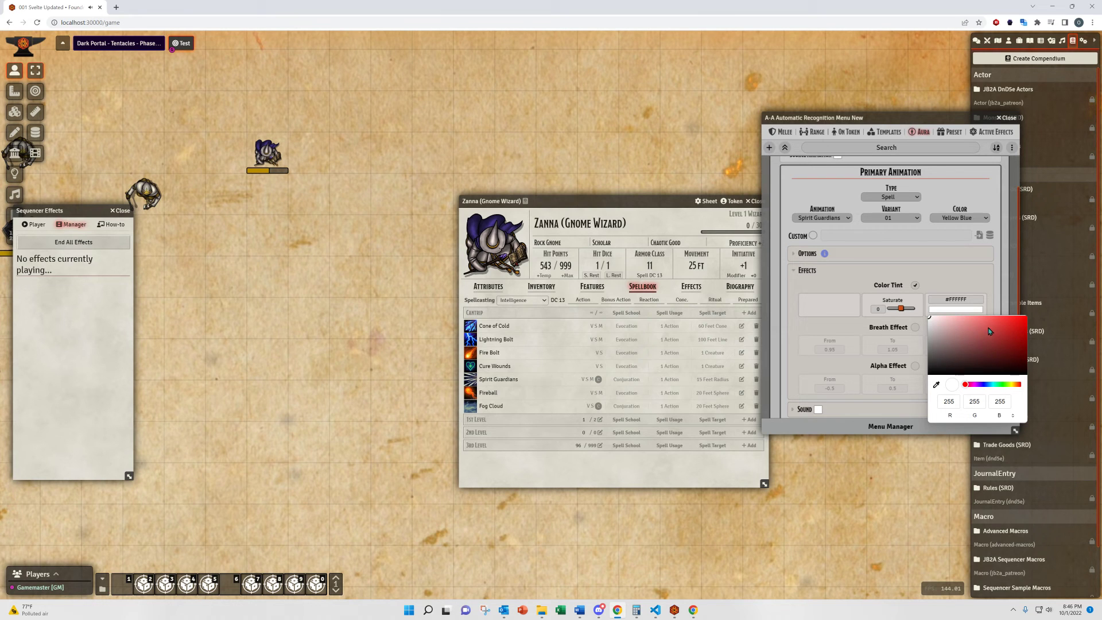
pyautogui.click(996, 385)
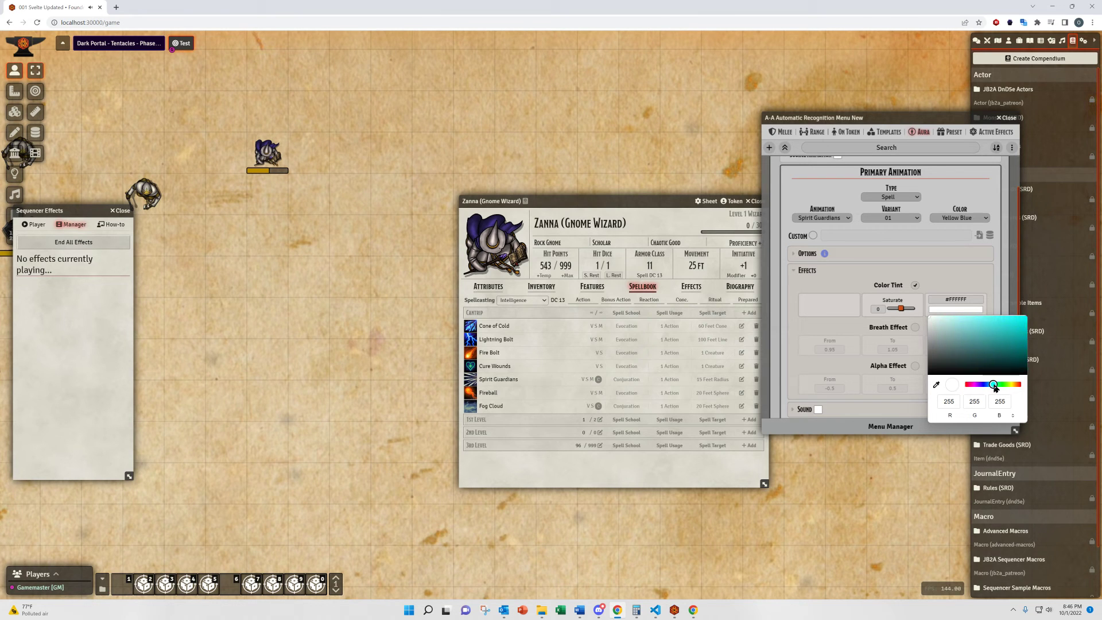
pyautogui.click(1024, 315)
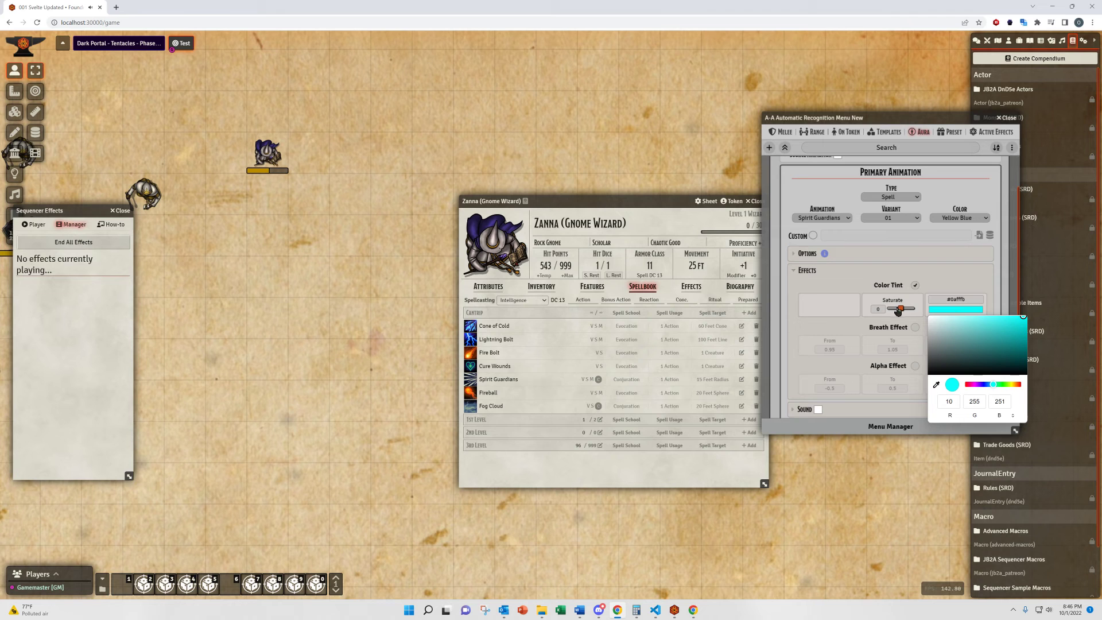
pyautogui.click(839, 272)
pyautogui.click(870, 299)
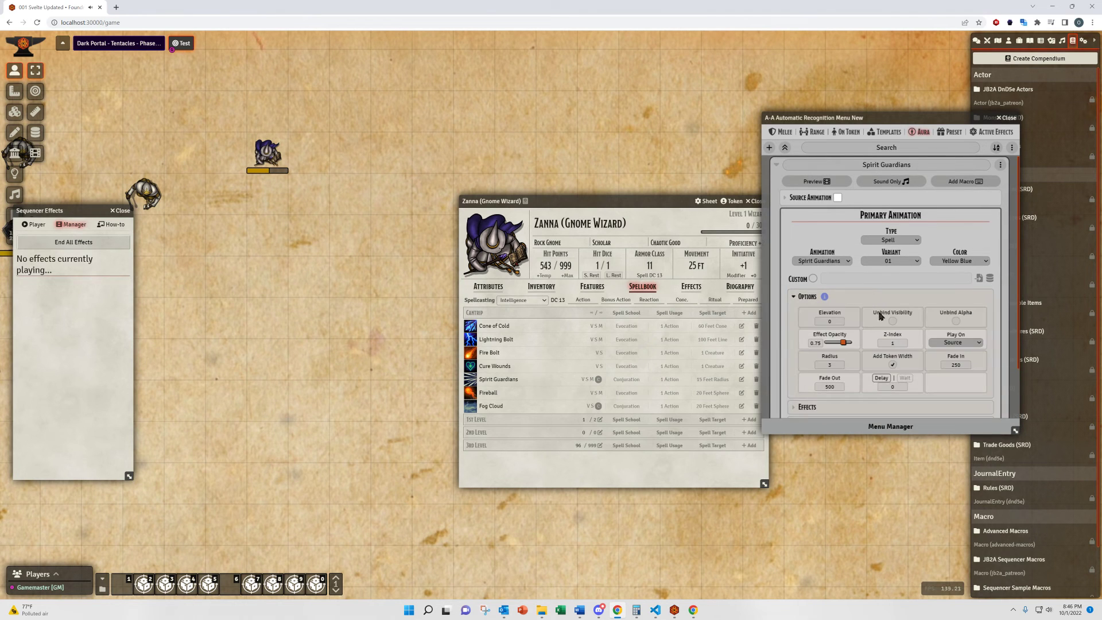
pyautogui.click(848, 297)
pyautogui.click(859, 324)
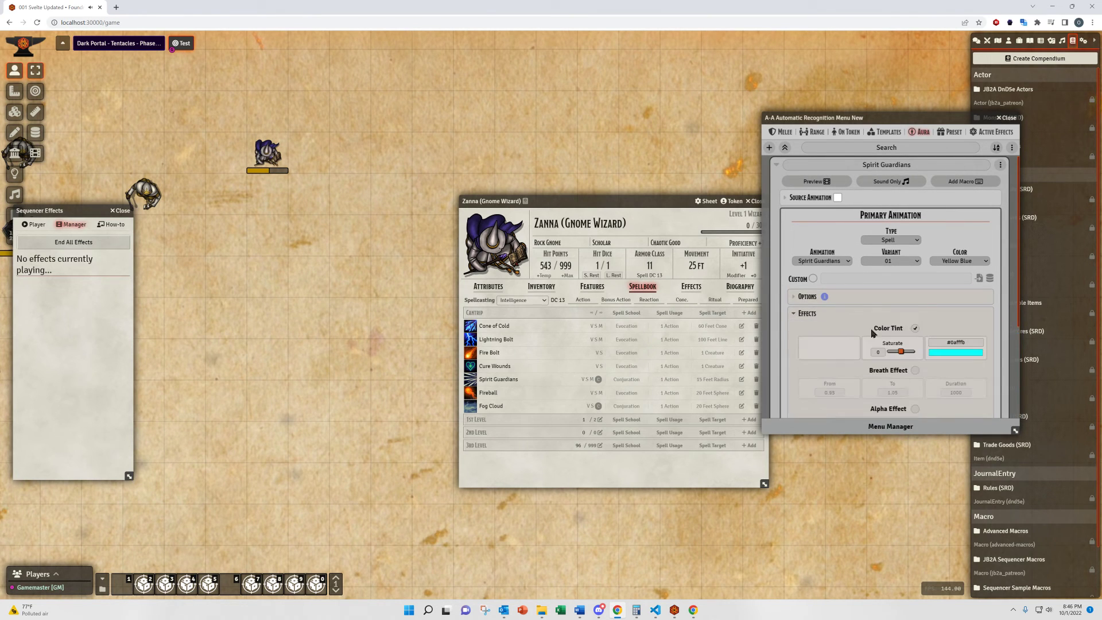
# Recast Spirit Guardians, ending the current concentration, with its template placed southeast of the wizard's token, and delete the template.
pyautogui.click(470, 380)
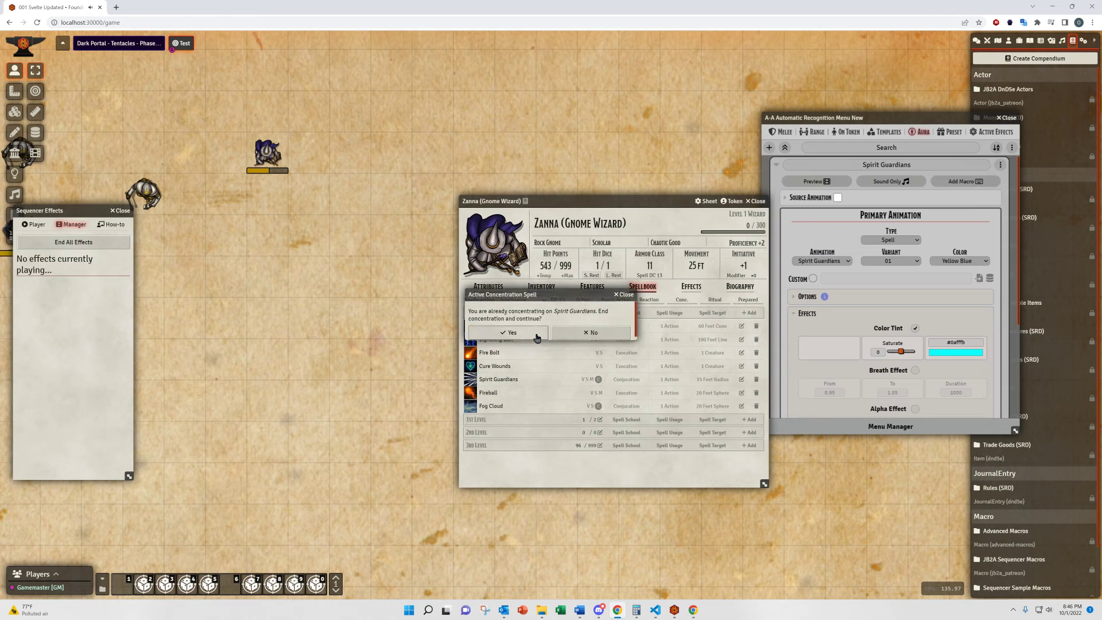
pyautogui.click(525, 342)
pyautogui.click(371, 400)
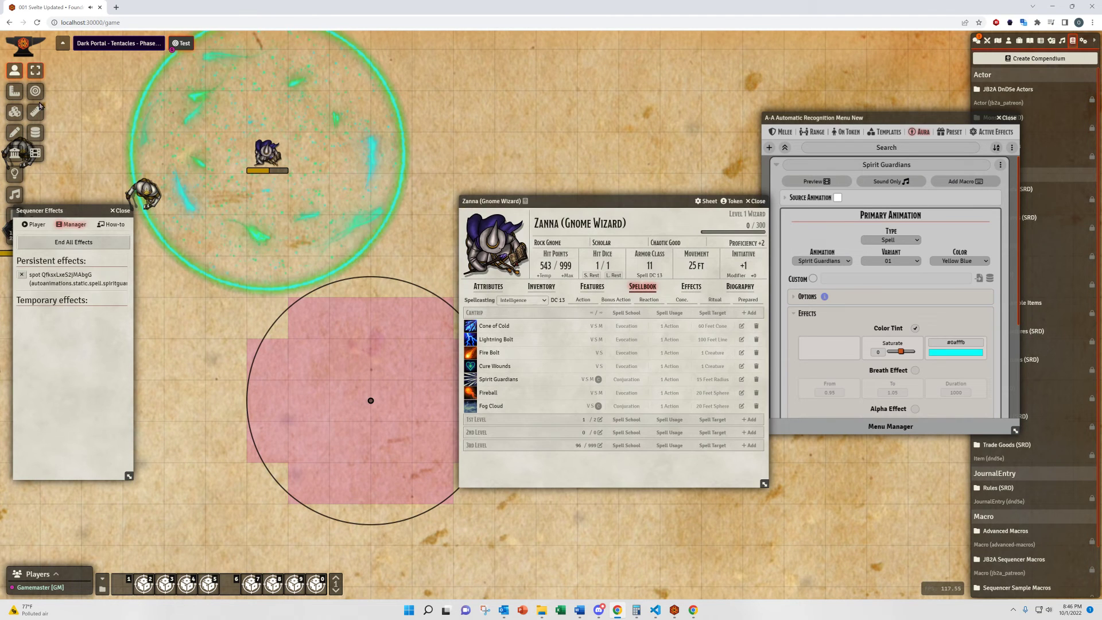
pyautogui.click(16, 92)
pyautogui.press('Delete')
# End all playing effects and move the wizard's sheet and the recognition menu closer to the middle of the map.
pyautogui.moveTo(386, 276); pyautogui.dragTo(425, 346)
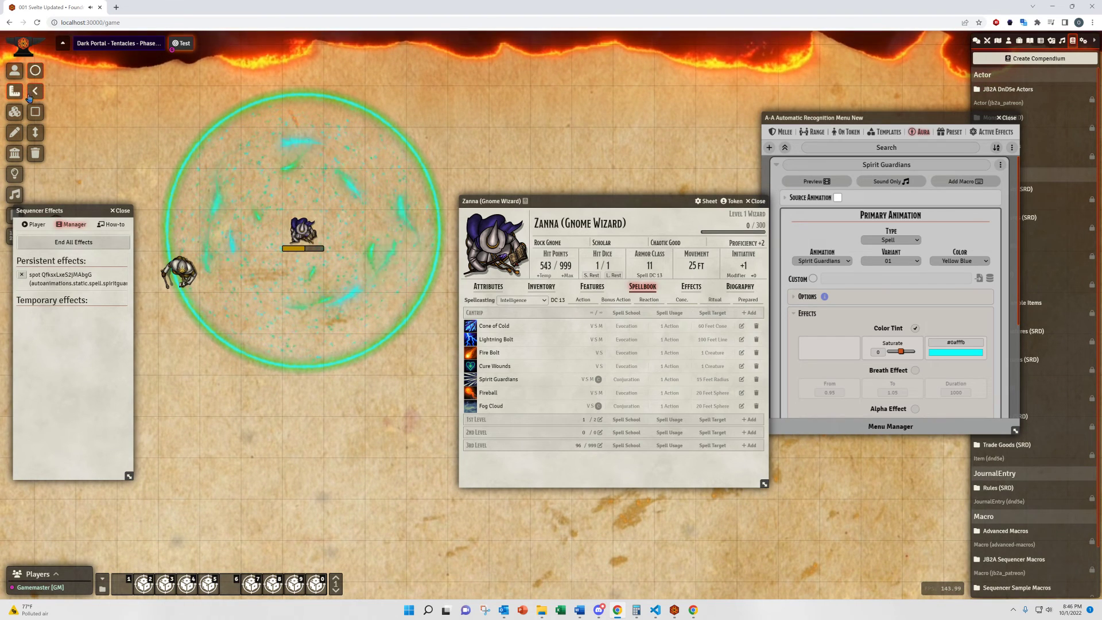
pyautogui.click(74, 242)
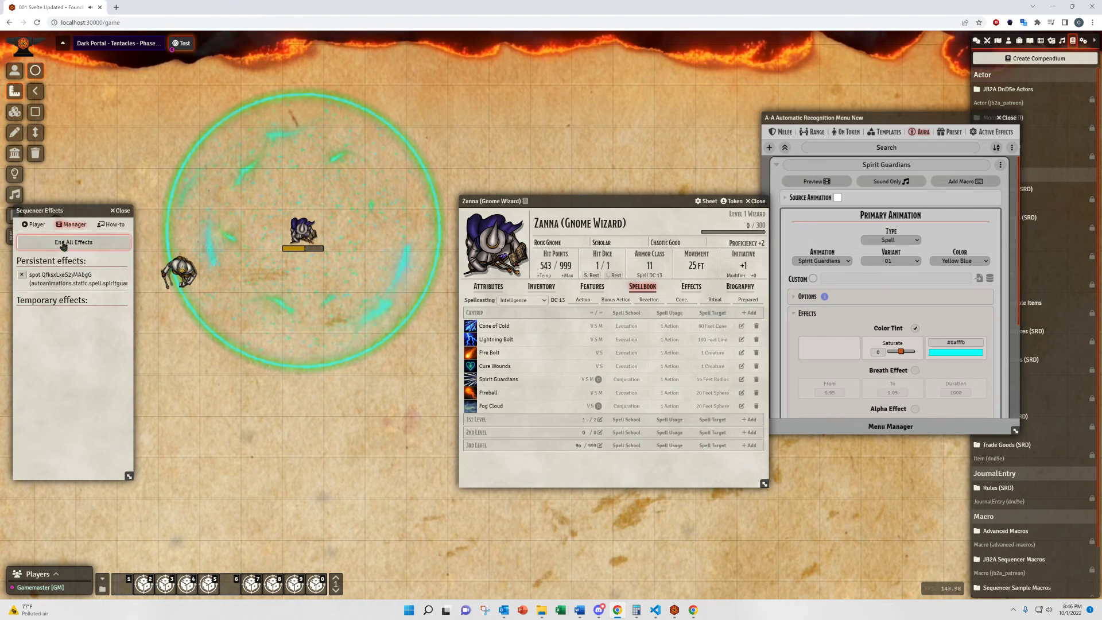
pyautogui.click(8, 70)
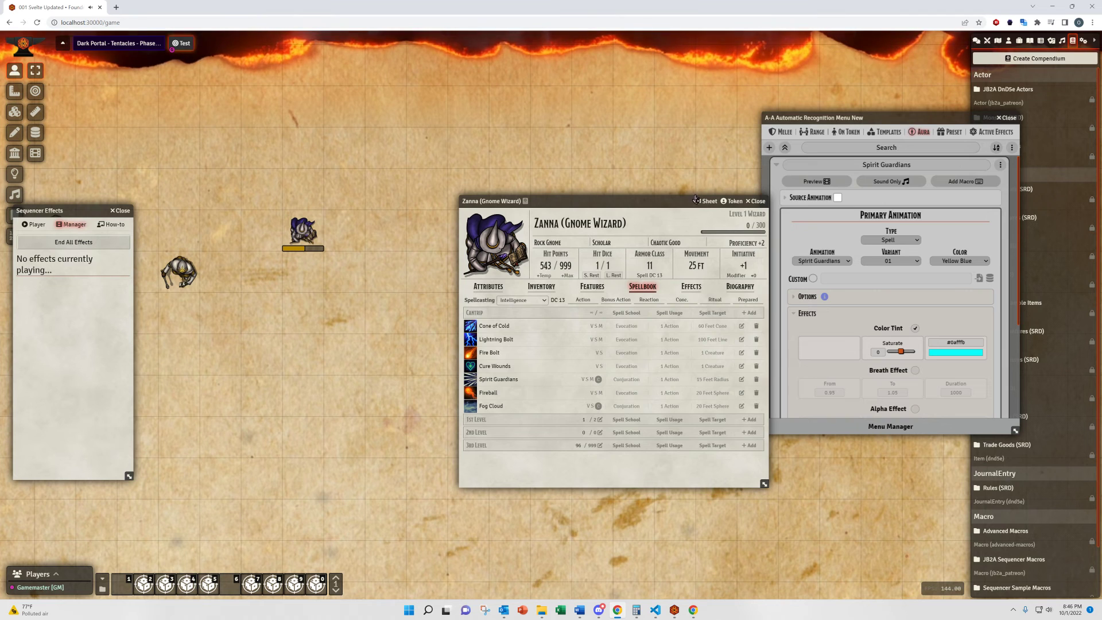
pyautogui.moveTo(696, 199); pyautogui.dragTo(632, 177)
pyautogui.moveTo(928, 113); pyautogui.dragTo(755, 160)
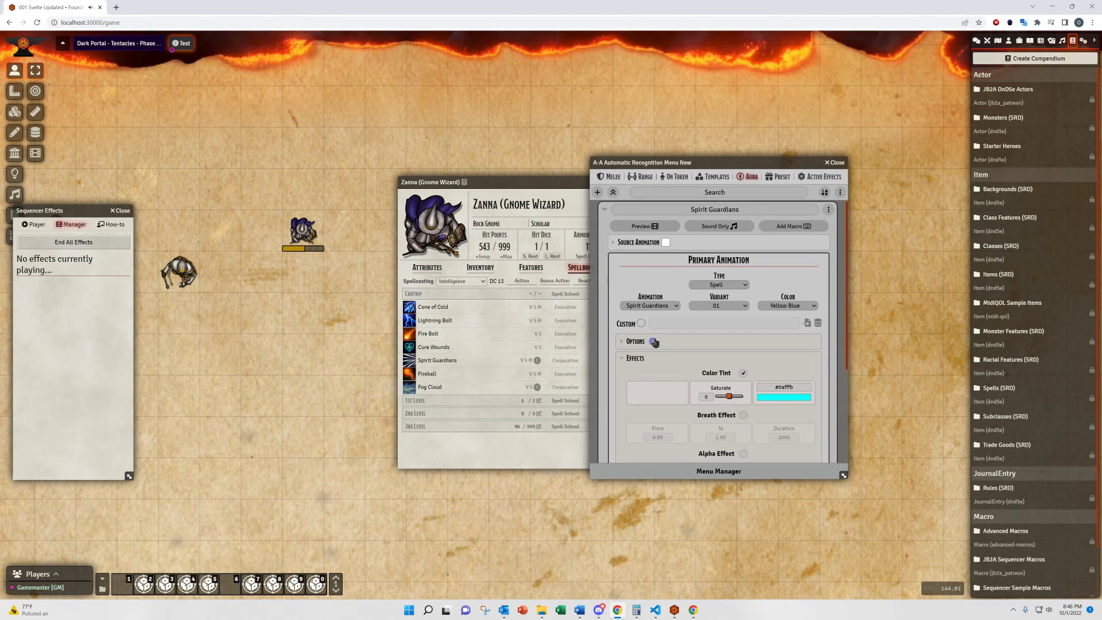
# Collapse the Spirit Guardians effect and sound settings and expand the Frightened entry in the Active Effects category.
pyautogui.click(673, 358)
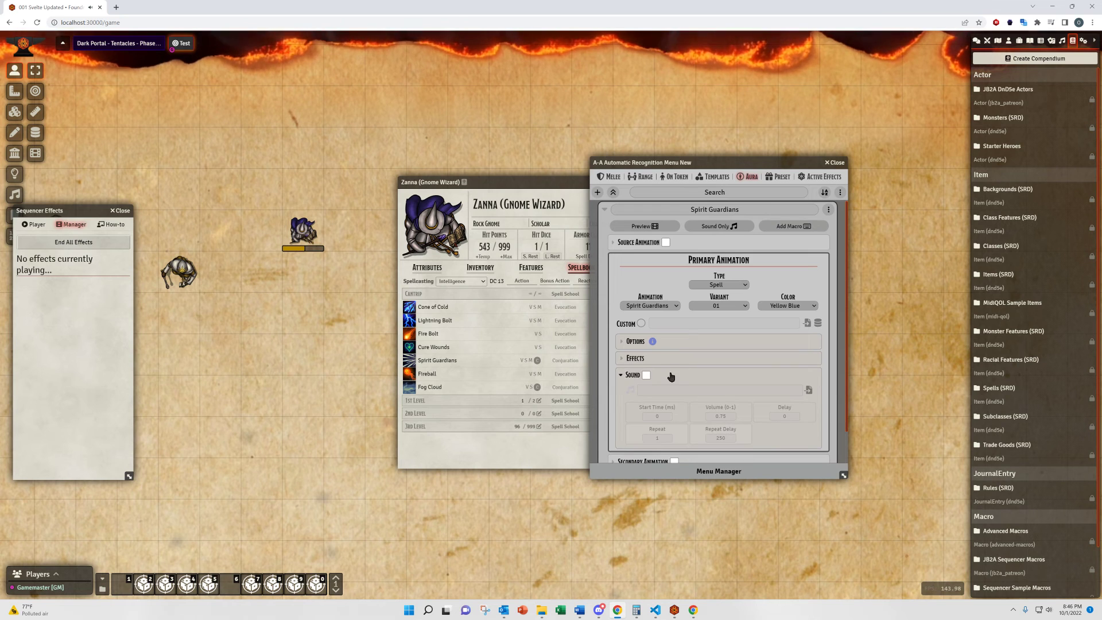
pyautogui.click(670, 376)
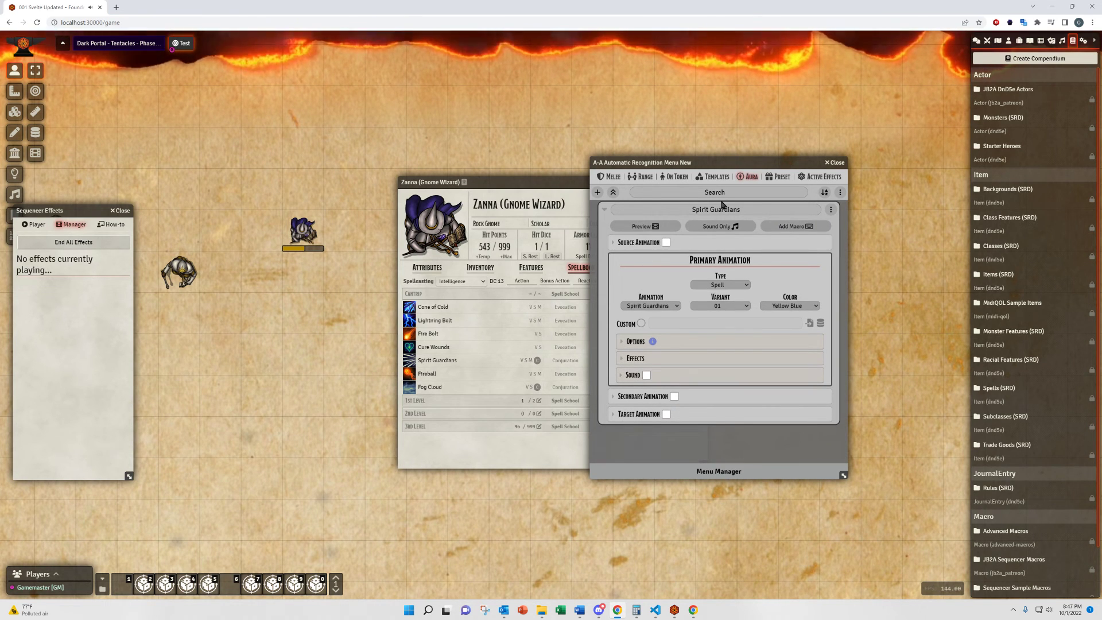
pyautogui.click(824, 178)
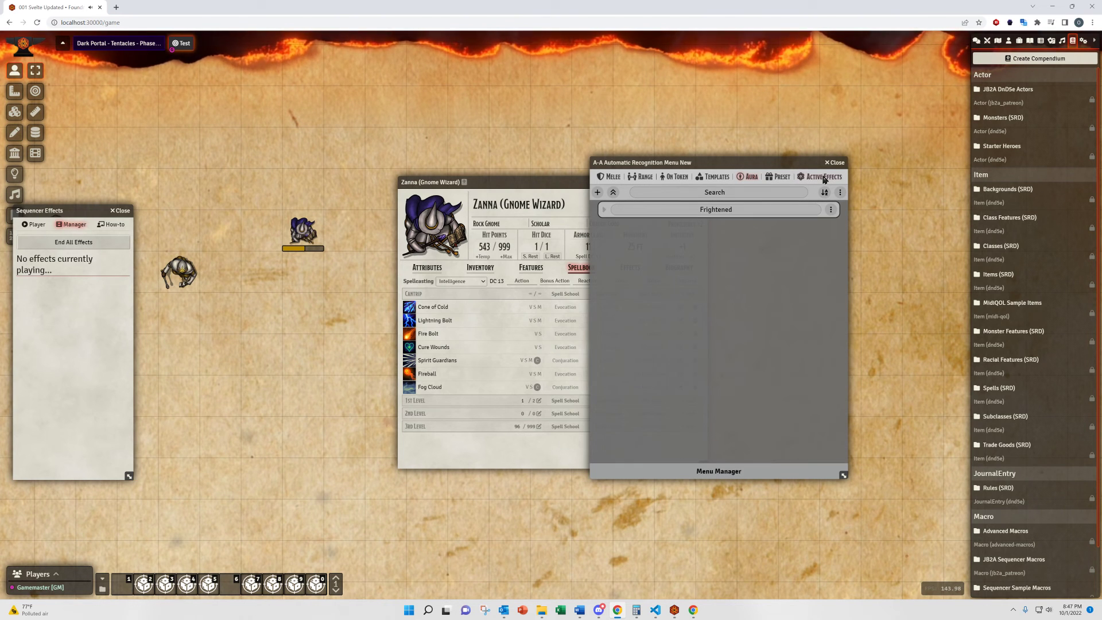
pyautogui.click(606, 209)
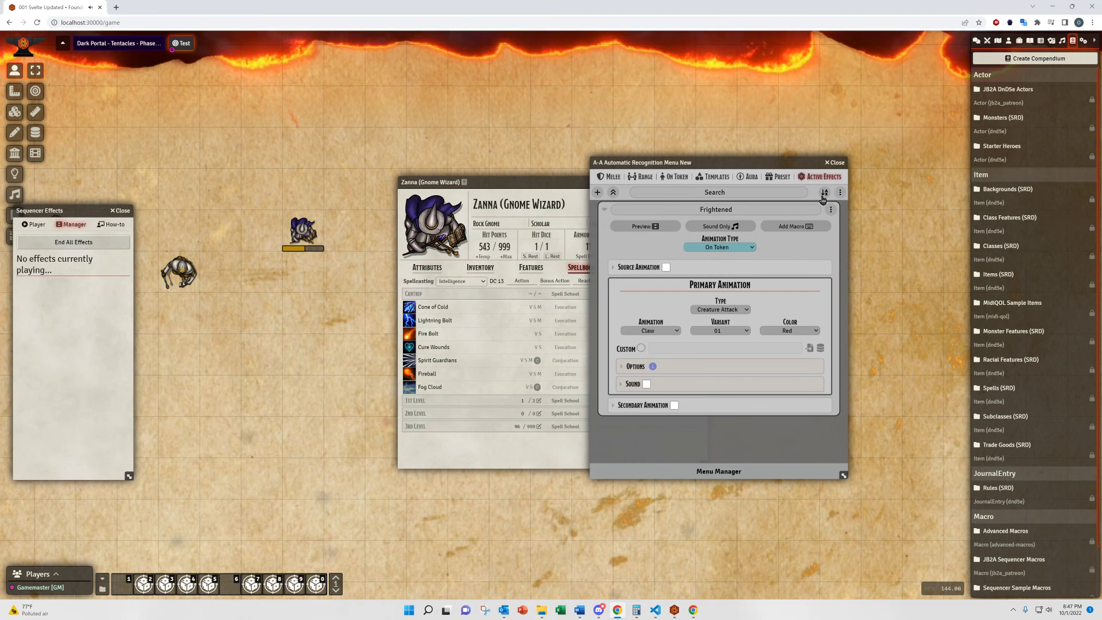
# Switch the Frightened entry's animation type to Aura and back to On Token, comparing it with the On Token and Aura categories.
pyautogui.click(742, 250)
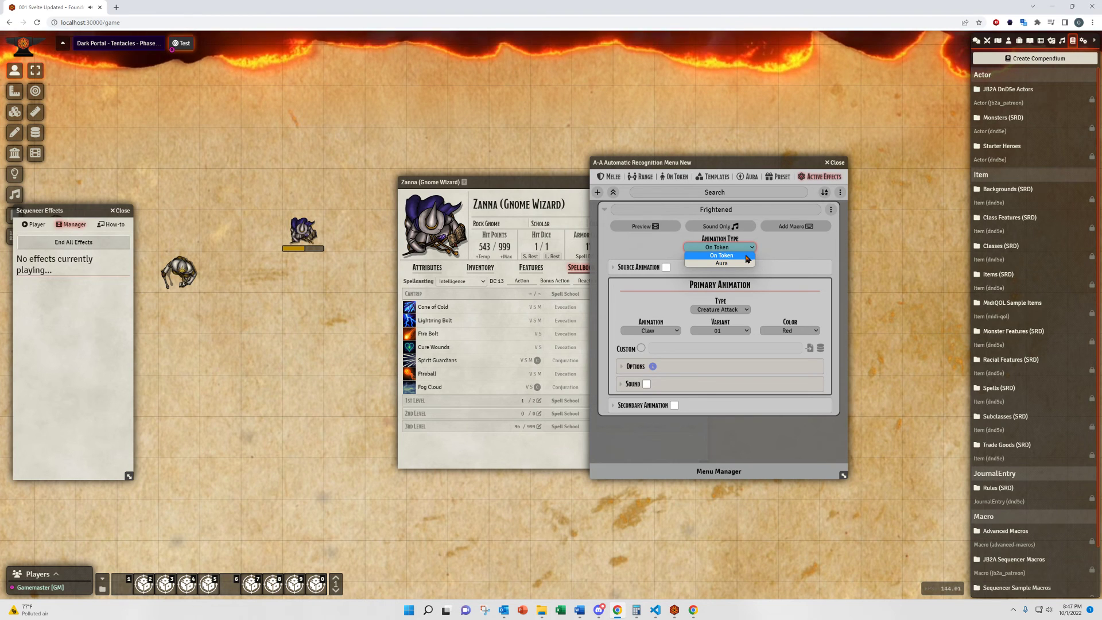
pyautogui.click(725, 263)
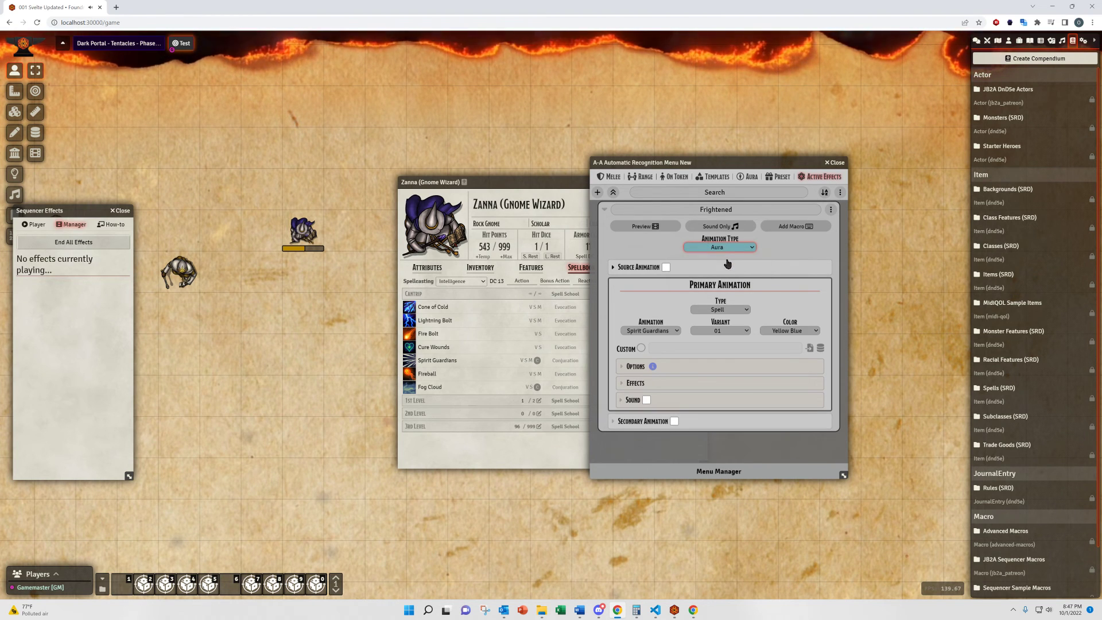
pyautogui.click(732, 251)
pyautogui.click(732, 256)
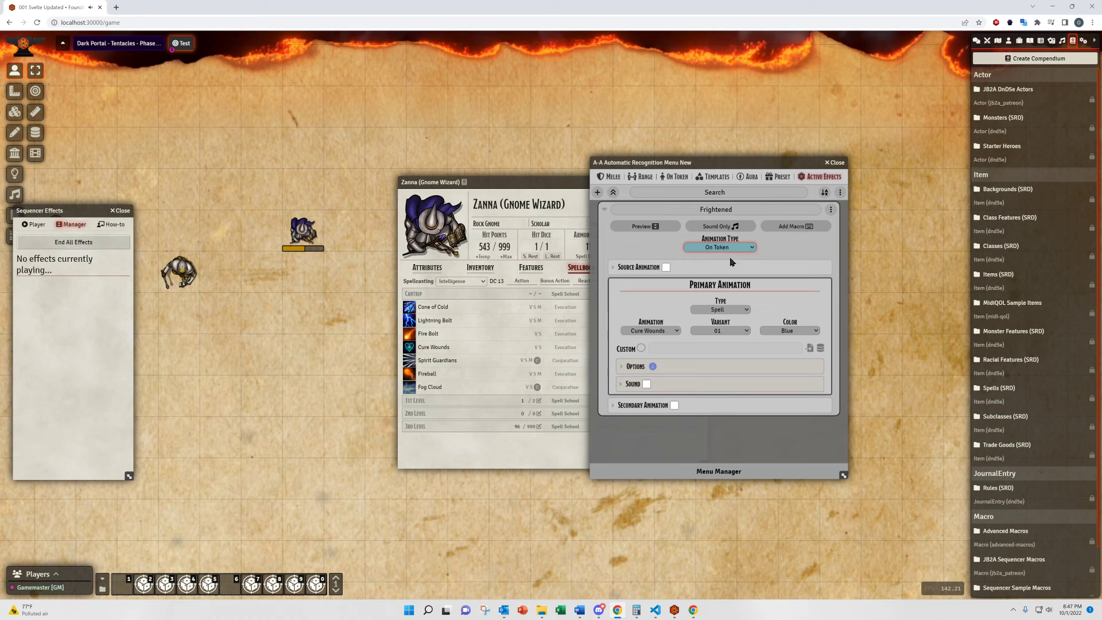
pyautogui.click(680, 180)
pyautogui.click(747, 177)
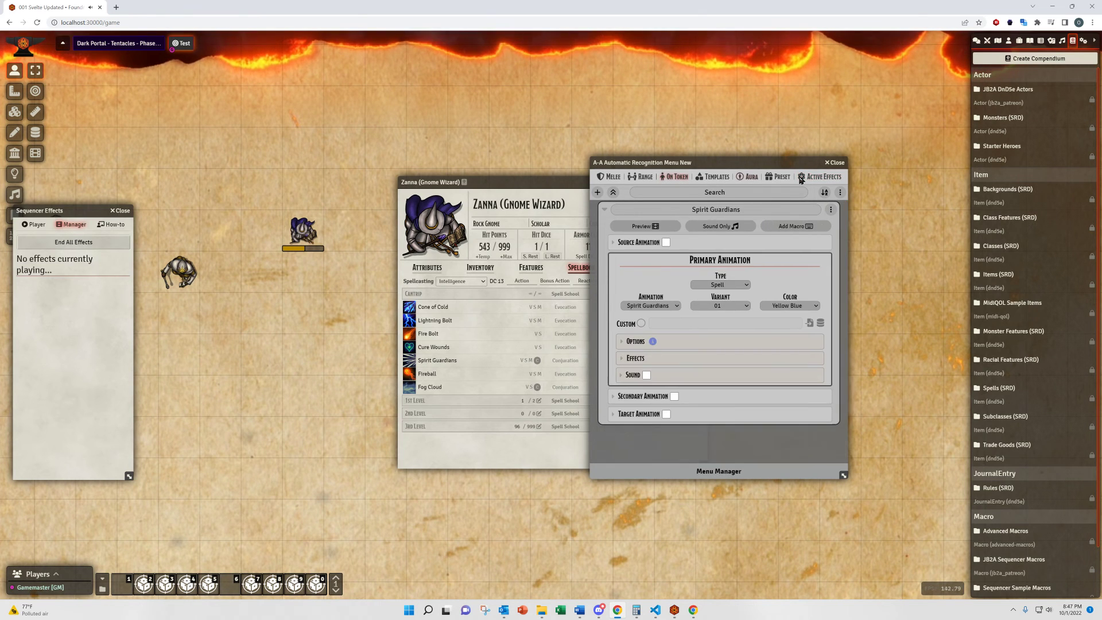
pyautogui.click(814, 180)
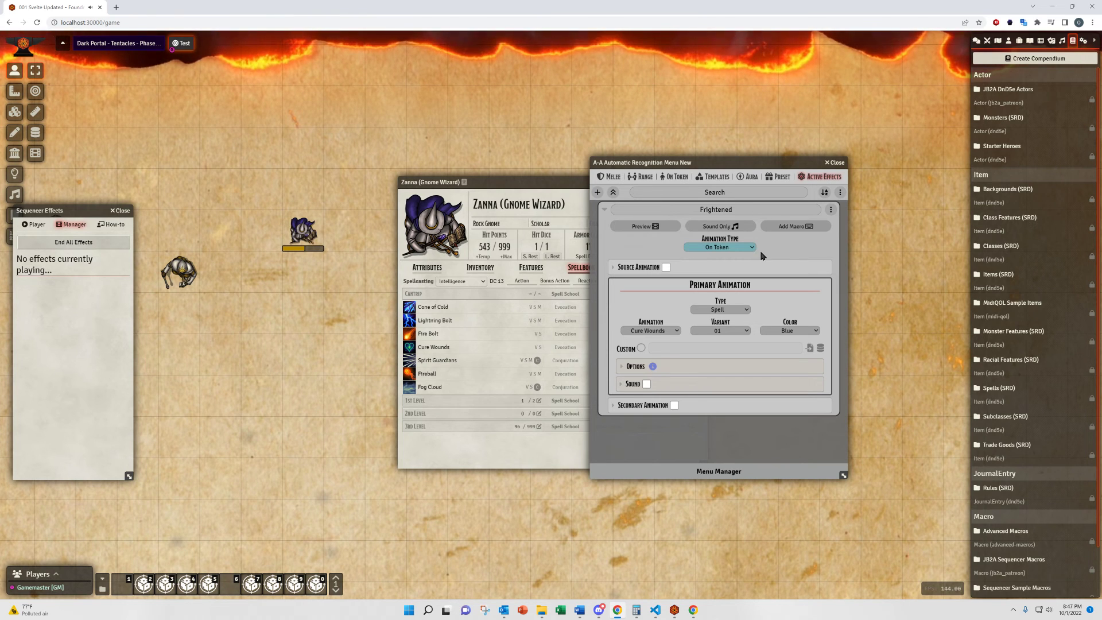
# Rename the Frightened active effect entry to Prone and make its primary animation persistent.
pyautogui.click(667, 367)
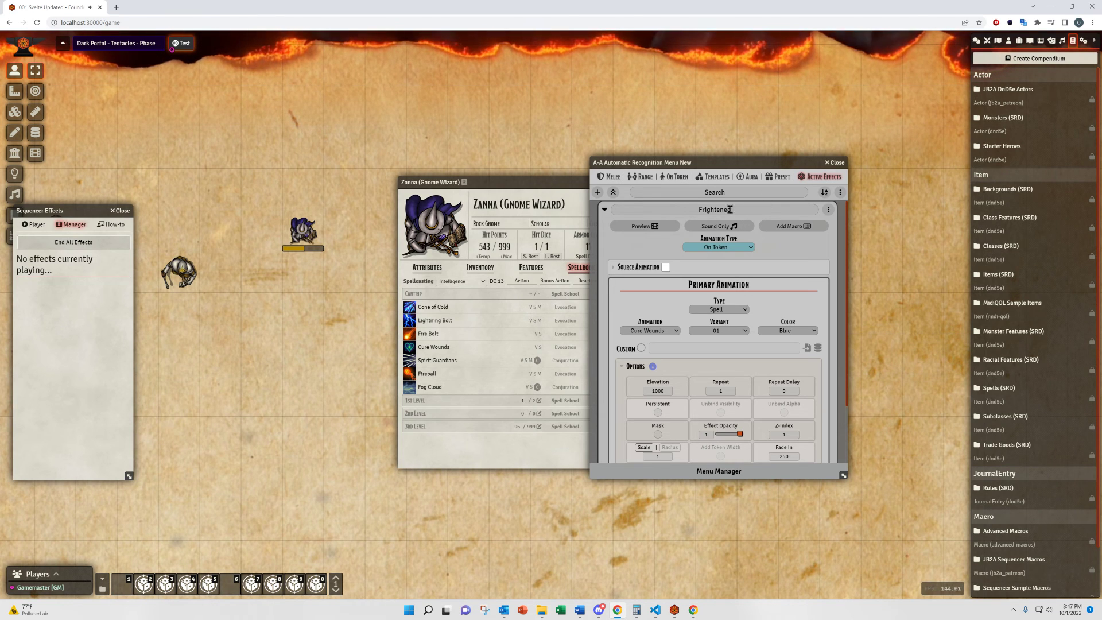
pyautogui.moveTo(730, 209); pyautogui.dragTo(689, 210)
pyautogui.write('Prone')
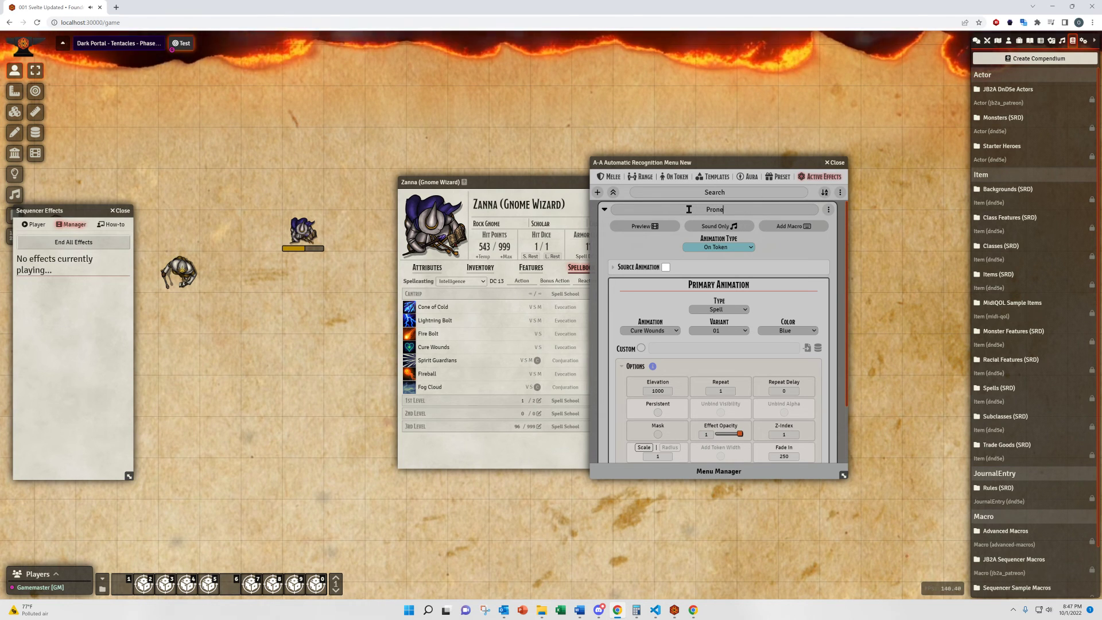
pyautogui.click(658, 413)
# Apply the Prone condition to the wizard's token and move the token around the map to test the attached animation.
pyautogui.rightClick(302, 230)
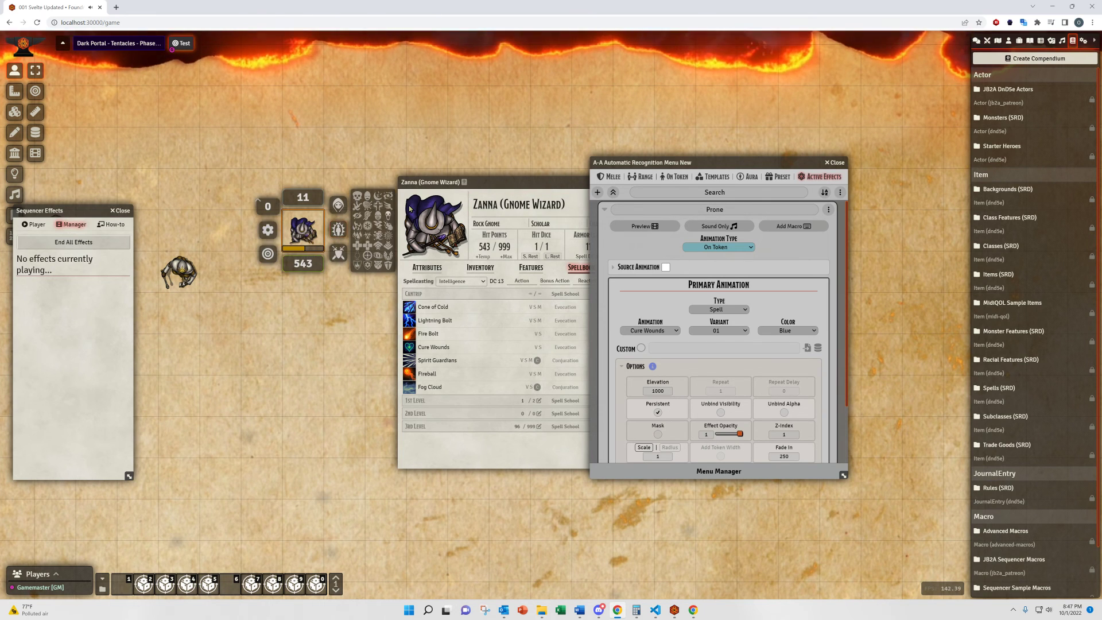
pyautogui.click(357, 210)
pyautogui.moveTo(297, 243); pyautogui.dragTo(256, 326)
pyautogui.press('Down')
pyautogui.press('Down')
pyautogui.press('Up')
pyautogui.press('Up')
pyautogui.press('Right')
pyautogui.press('Up')
pyautogui.press('Up')
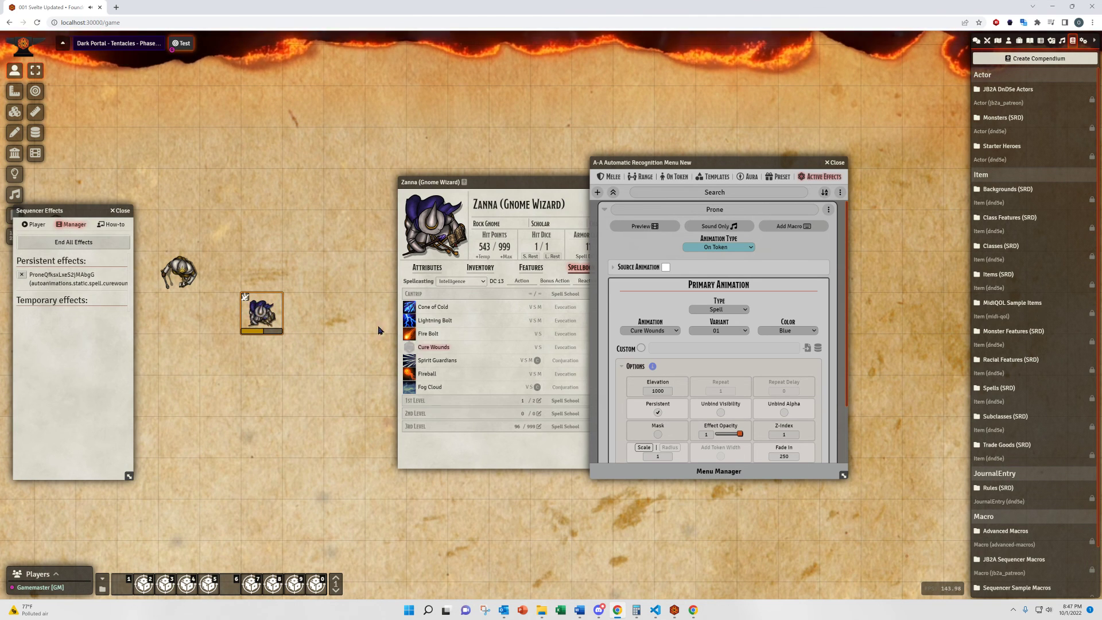
# Remove the Prone condition from the wizard's token and close the Sequencer Effects manager.
pyautogui.rightClick(279, 329)
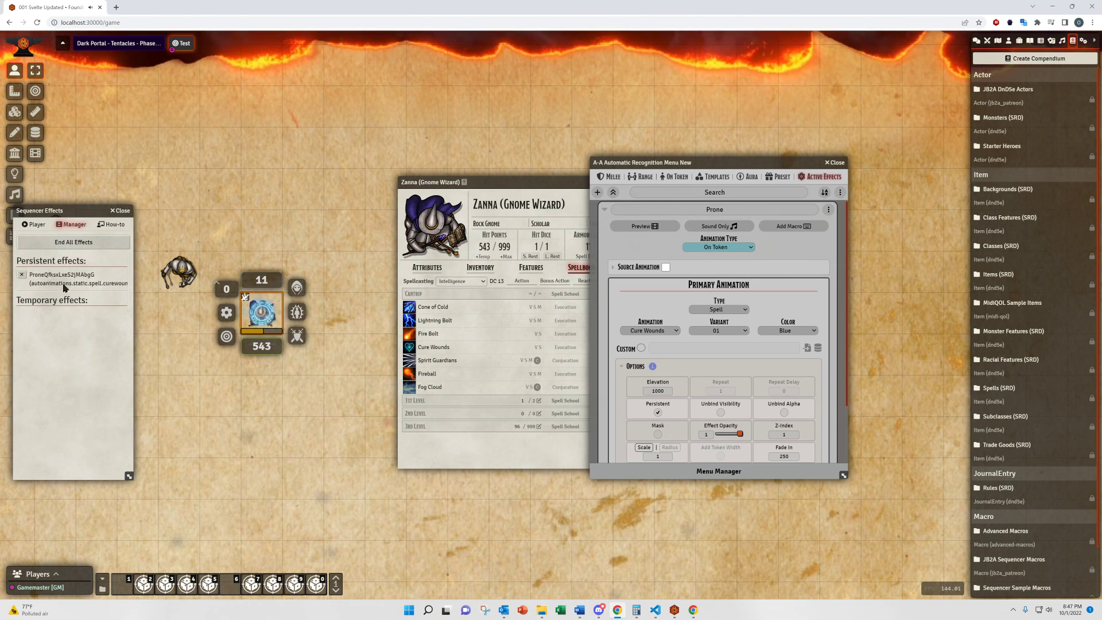
pyautogui.click(298, 314)
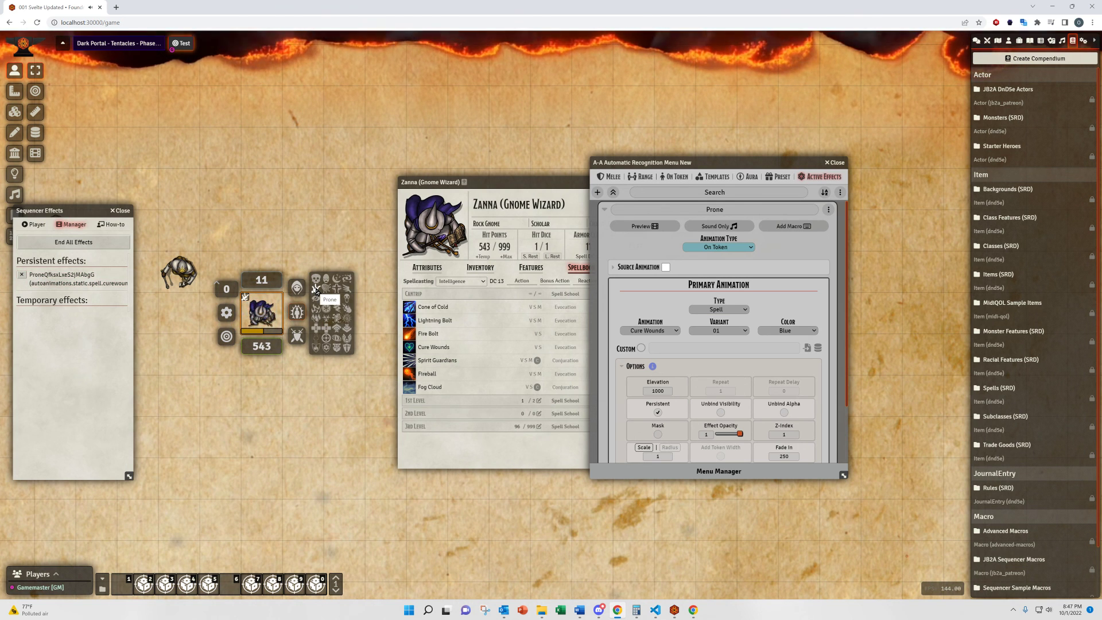
pyautogui.click(316, 290)
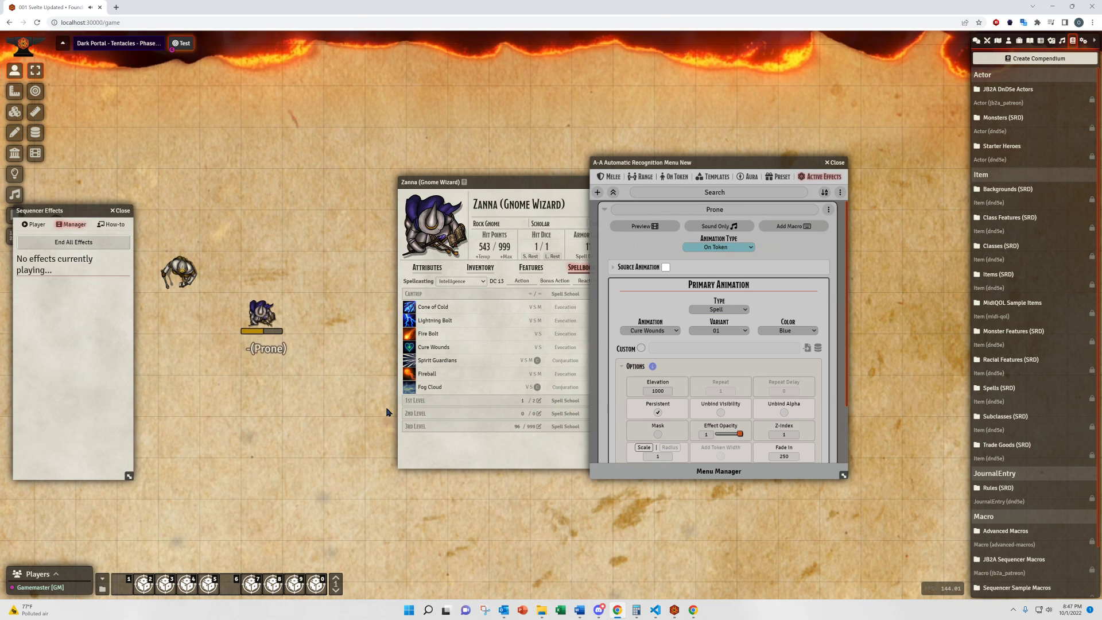
pyautogui.click(121, 210)
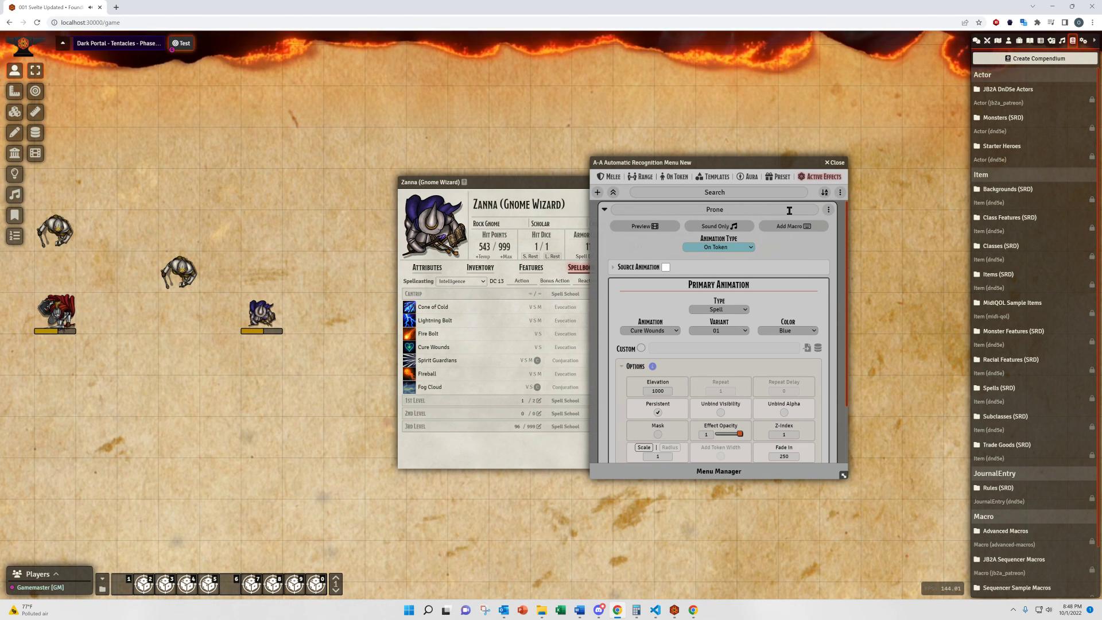
# Look through the Preset, Melee and Range categories of the recognition menu.
pyautogui.click(781, 178)
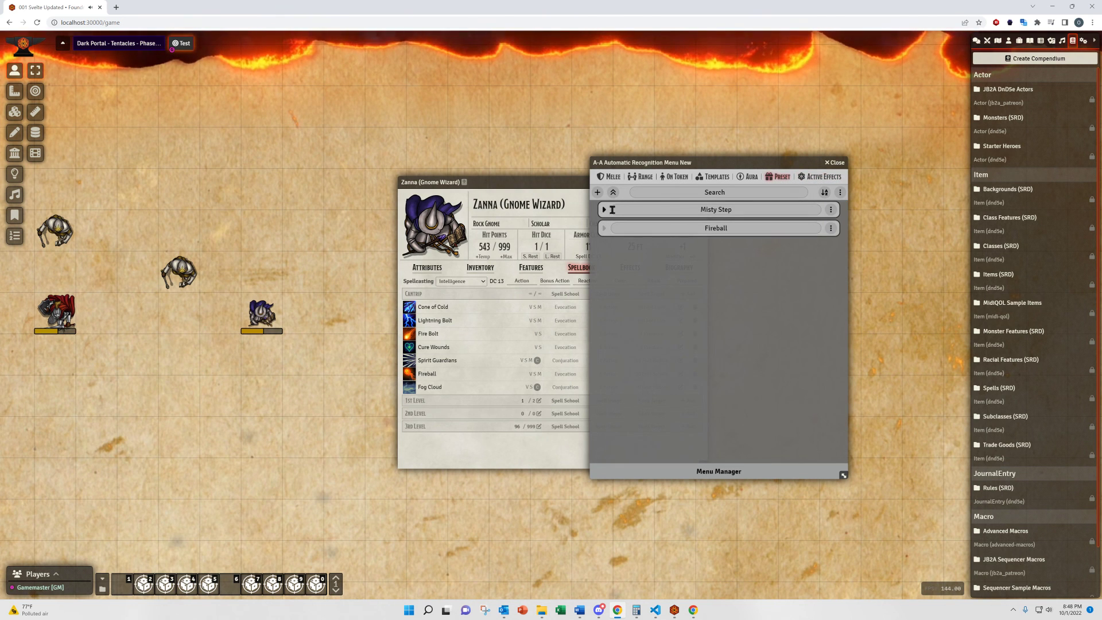
pyautogui.click(612, 179)
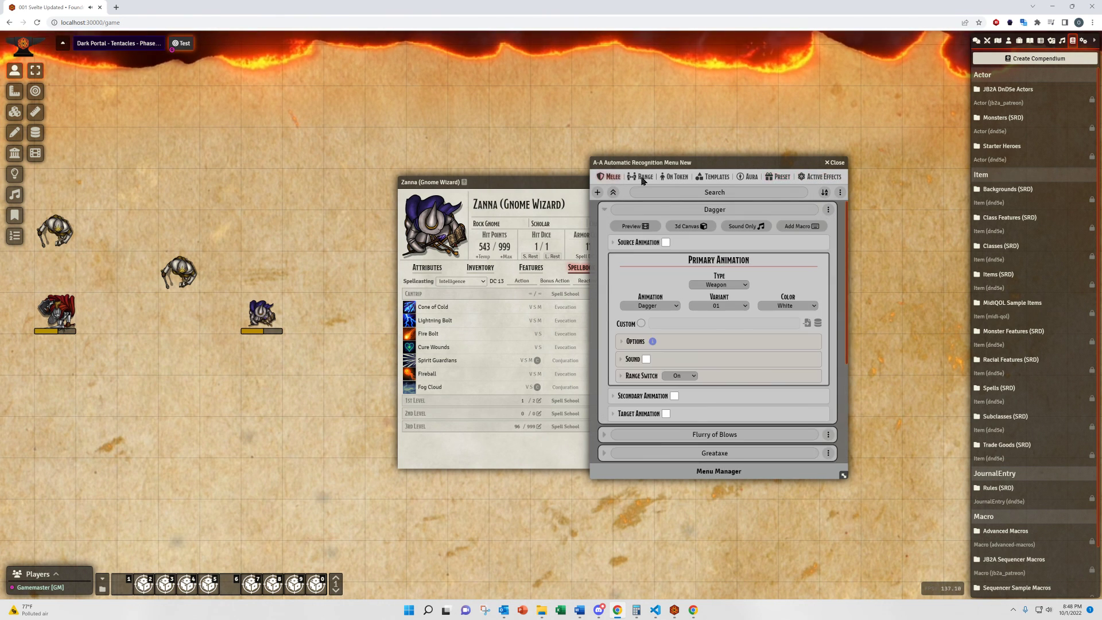
pyautogui.click(641, 176)
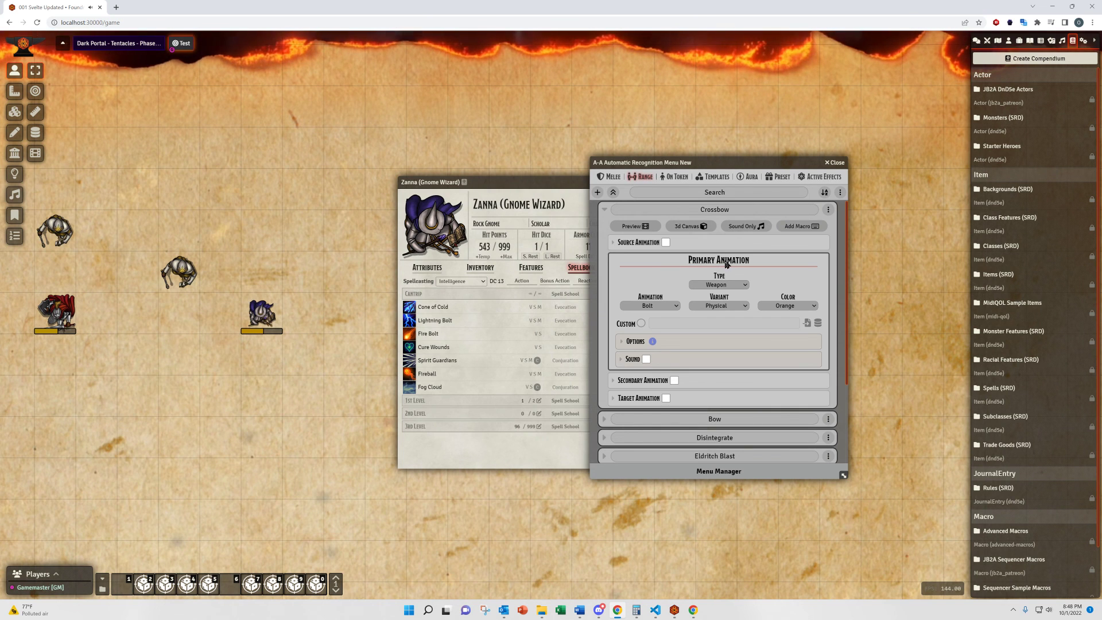